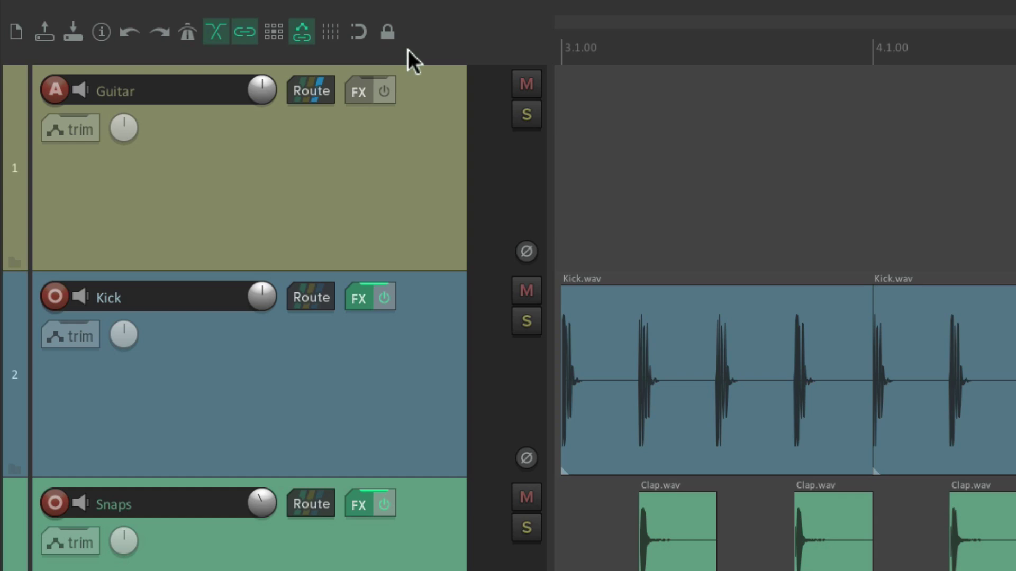
# Step: Open Preferences on the Project > Media Item Defaults page with its fade and crossfade settings
pyautogui.press('super+comma')
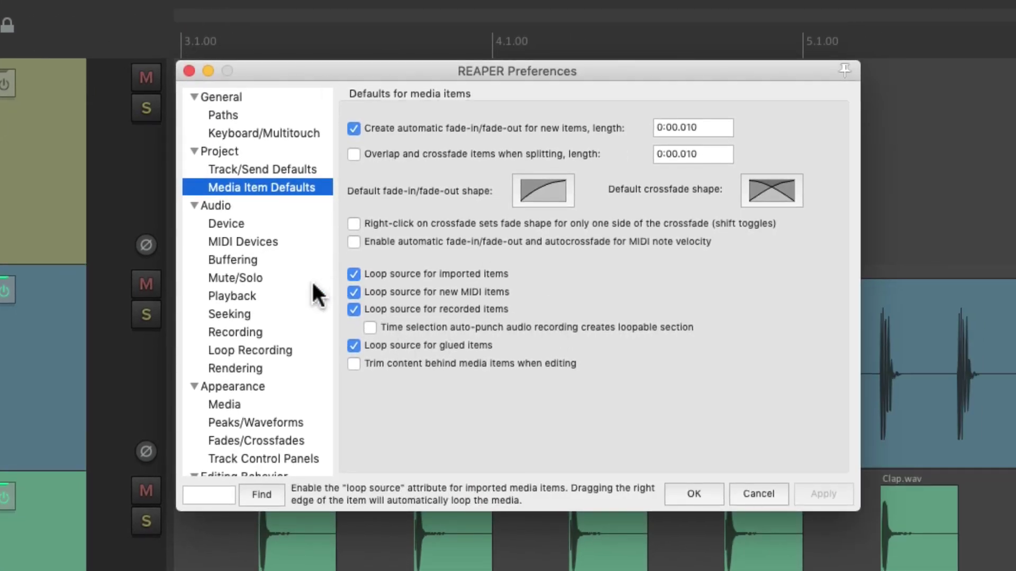
# Step: Switch the Preferences view to the Audio > Playback page
pyautogui.click(290, 295)
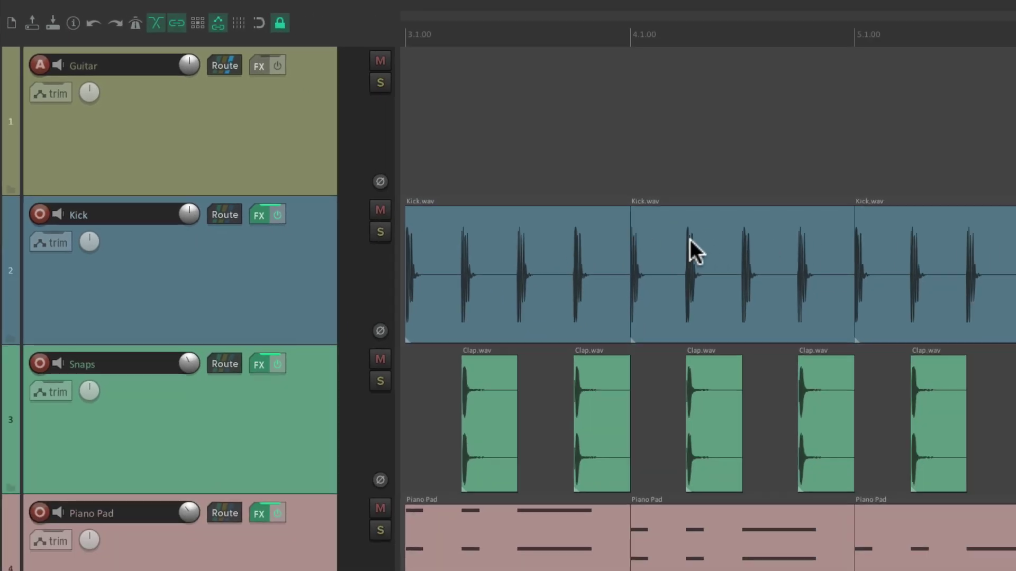
# Step: Drag the bar-4 Kick.wav item over the previous one to check the crossfade, then undo
pyautogui.click(689, 239)
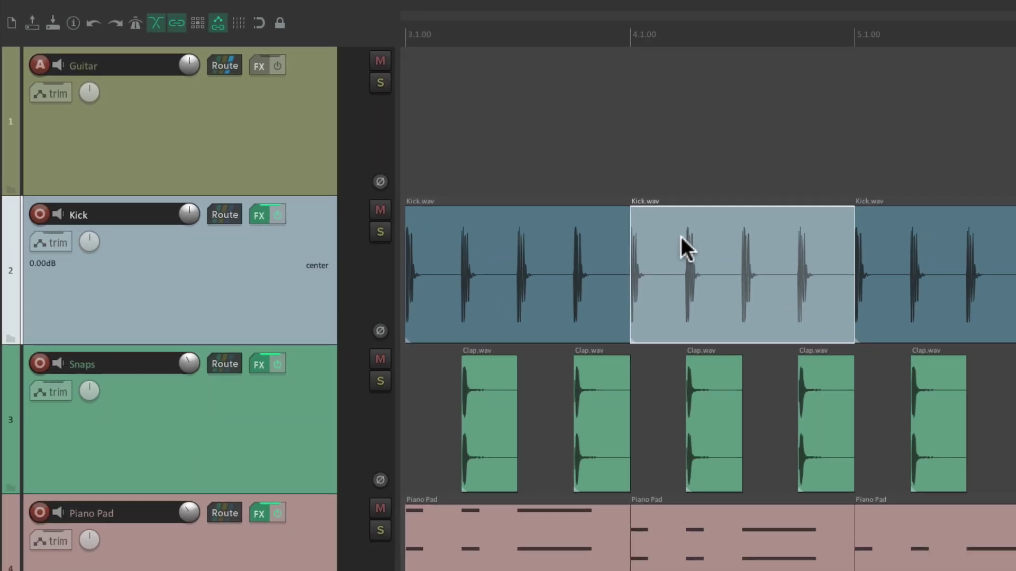
pyautogui.moveTo(688, 238); pyautogui.dragTo(725, 252)
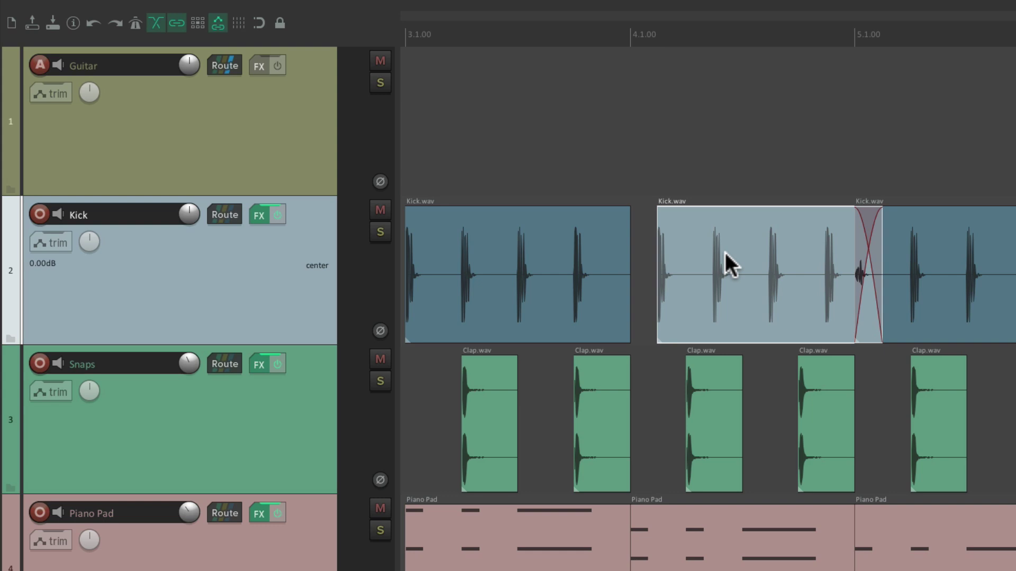
pyautogui.hotkey('ctrl', 'z')
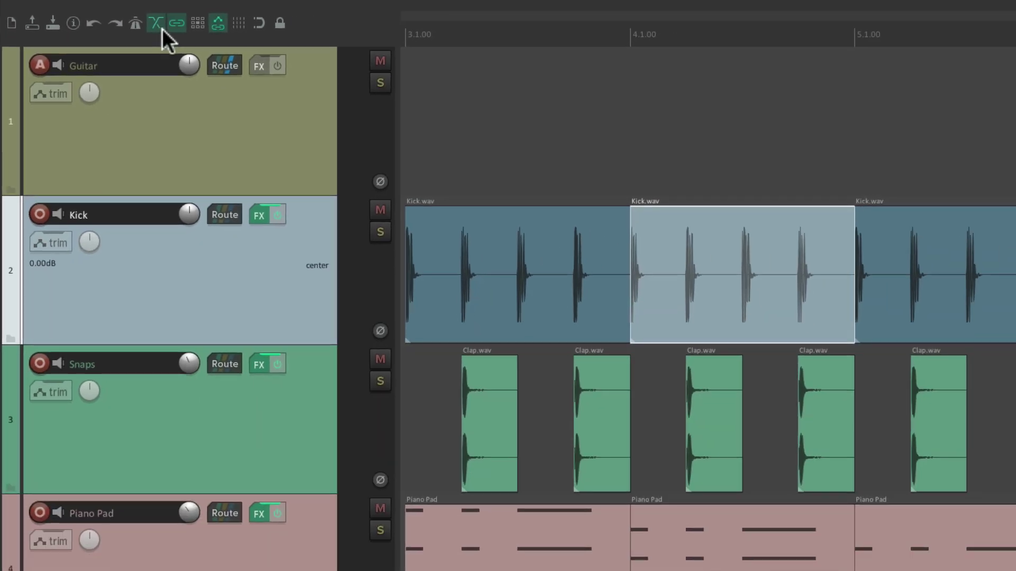
# Step: Record a short Guitar item on the Guitar track
pyautogui.click(615, 129)
pyautogui.hotkey('ctrl', 'r')
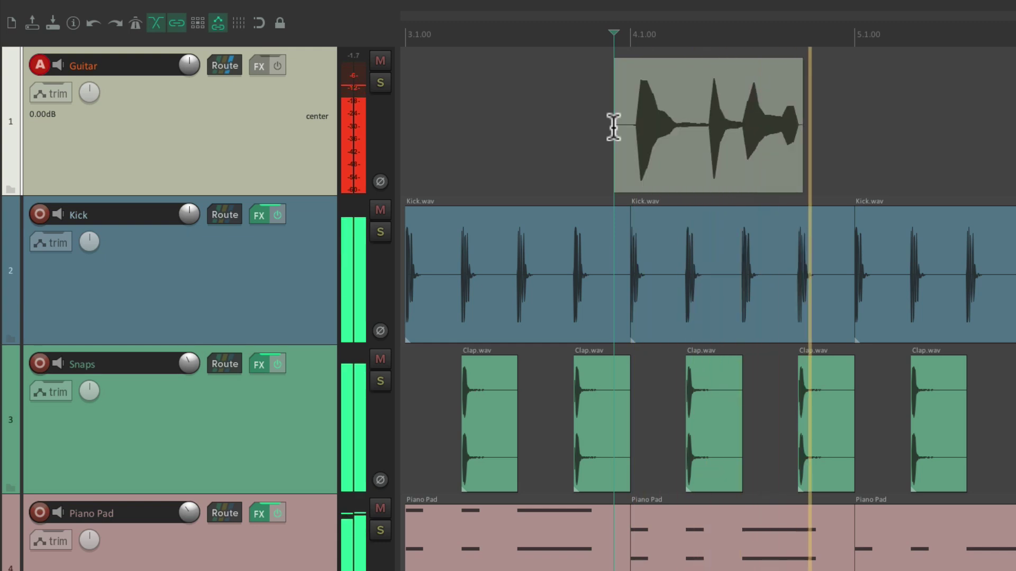
pyautogui.press('space')
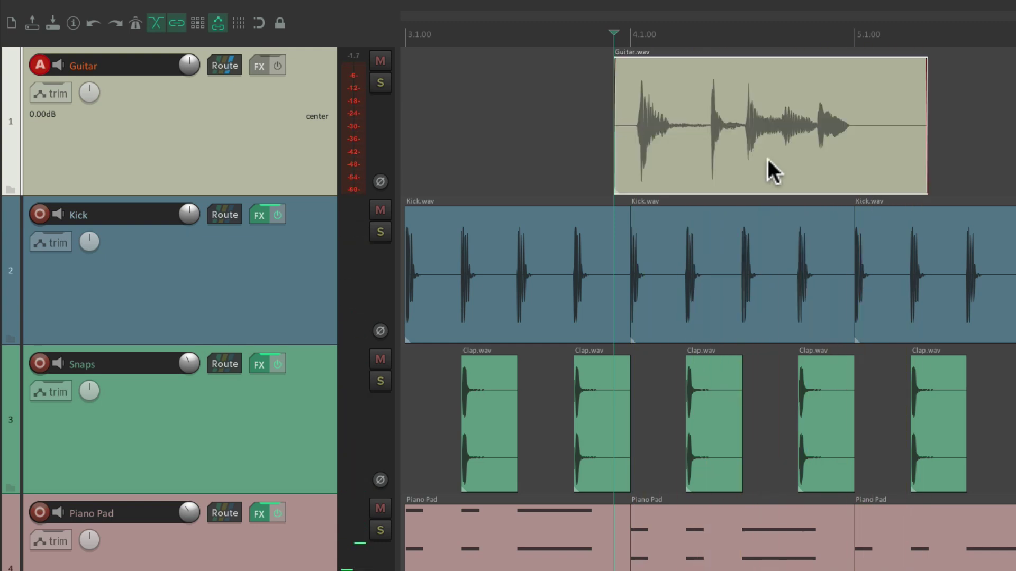
pyautogui.scroll(2, 766, 157)
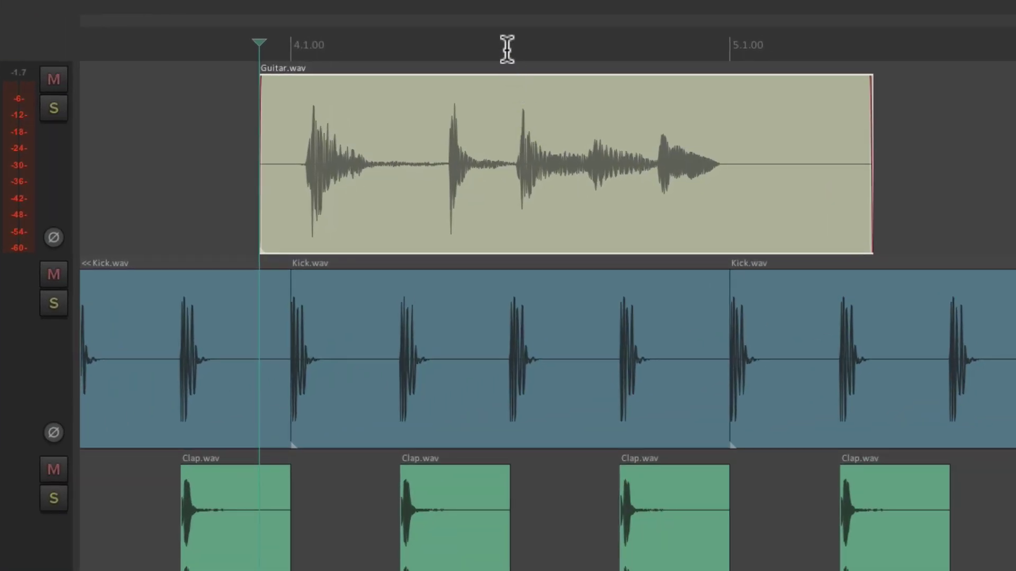
# Step: Select a time range over the Guitar item, record a Guitar-01 take, and switch between takes
pyautogui.moveTo(619, 43); pyautogui.dragTo(653, 41)
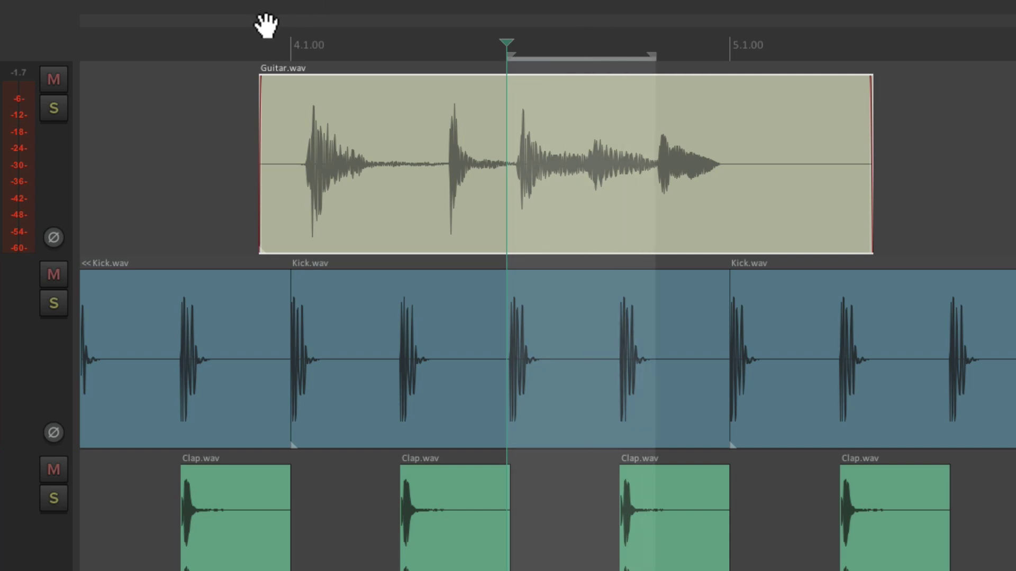
pyautogui.click(248, 47)
pyautogui.hotkey('ctrl', 'r')
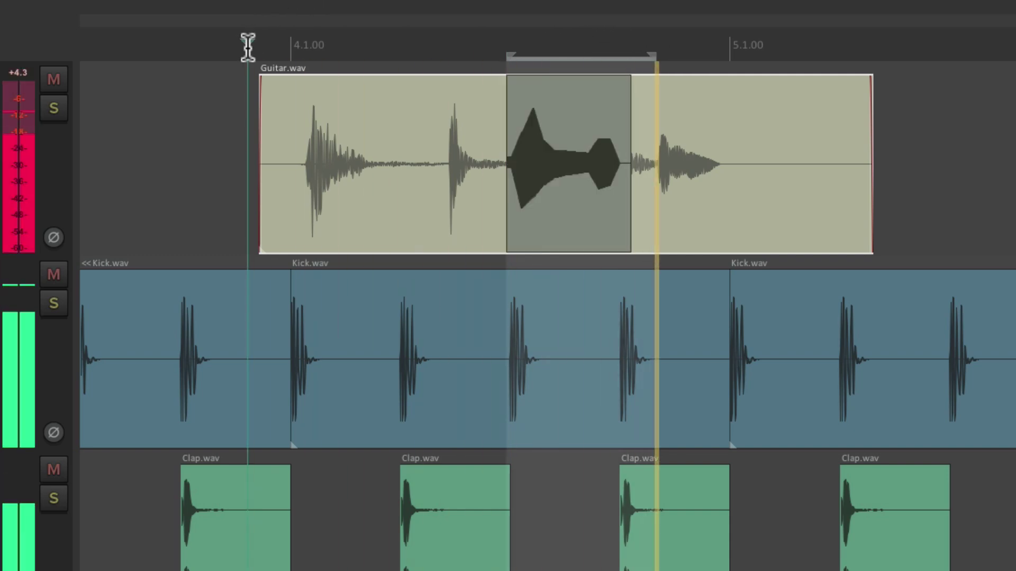
pyautogui.press('space')
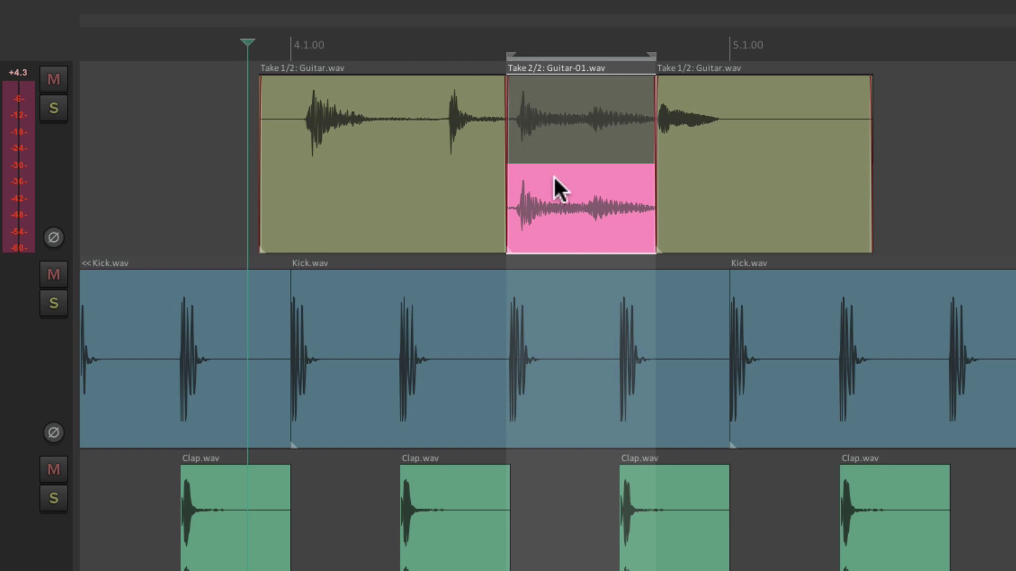
pyautogui.click(541, 90)
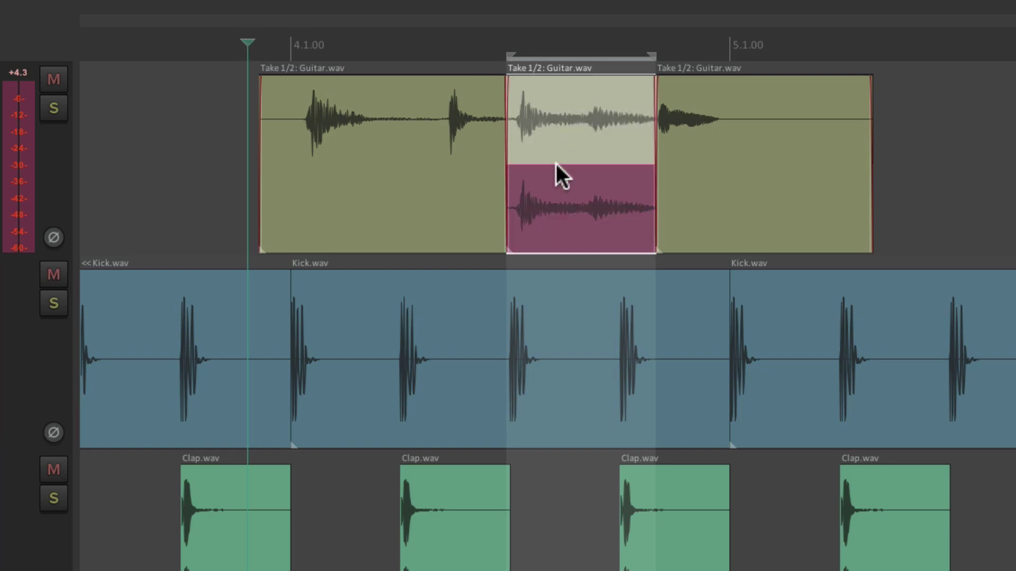
pyautogui.click(545, 178)
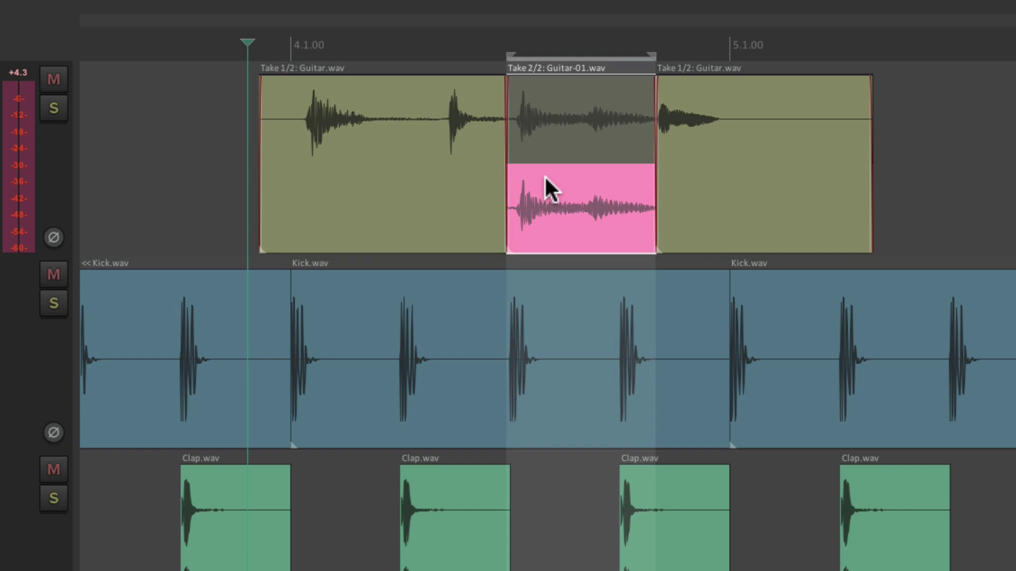
# Step: Record a Guitar-02 take, compare all three takes, then revert to the original item
pyautogui.hotkey('ctrl', 'r')
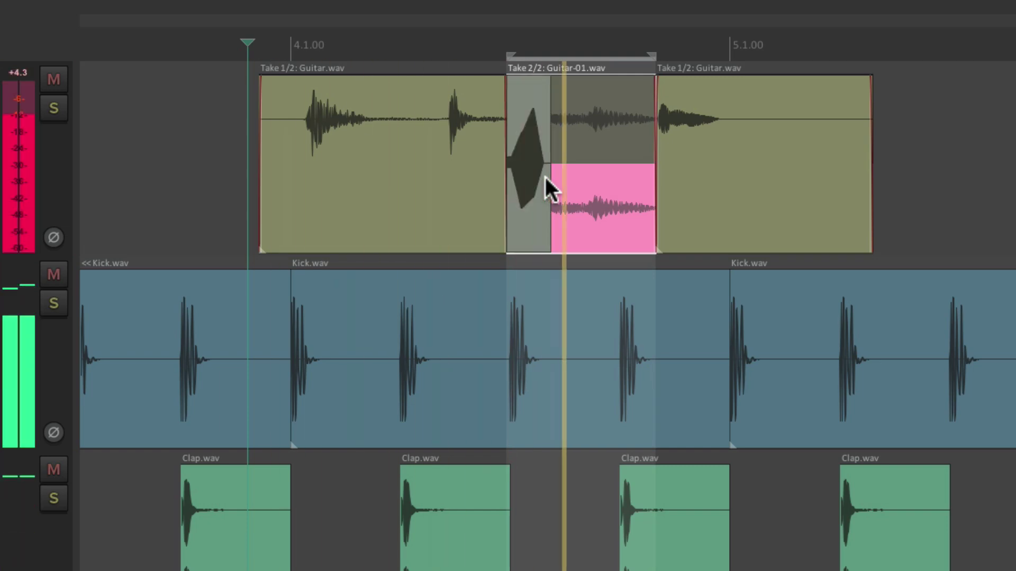
pyautogui.press('space')
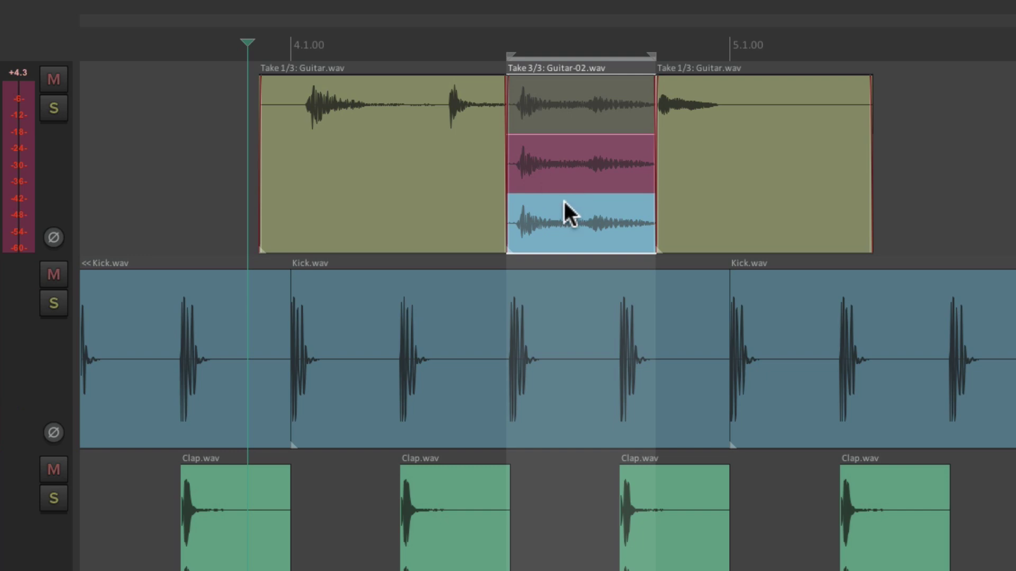
pyautogui.click(548, 89)
pyautogui.click(538, 141)
pyautogui.click(534, 203)
pyautogui.hotkey('ctrl', 'g')
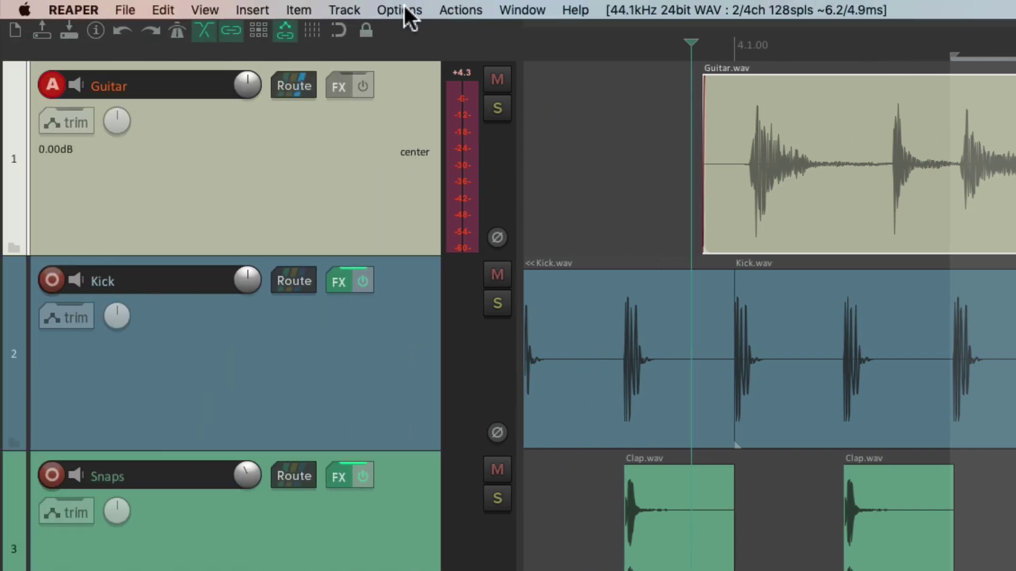
# Step: Set overlapping new recordings to trim existing items behind them (tape mode)
pyautogui.click(402, 10)
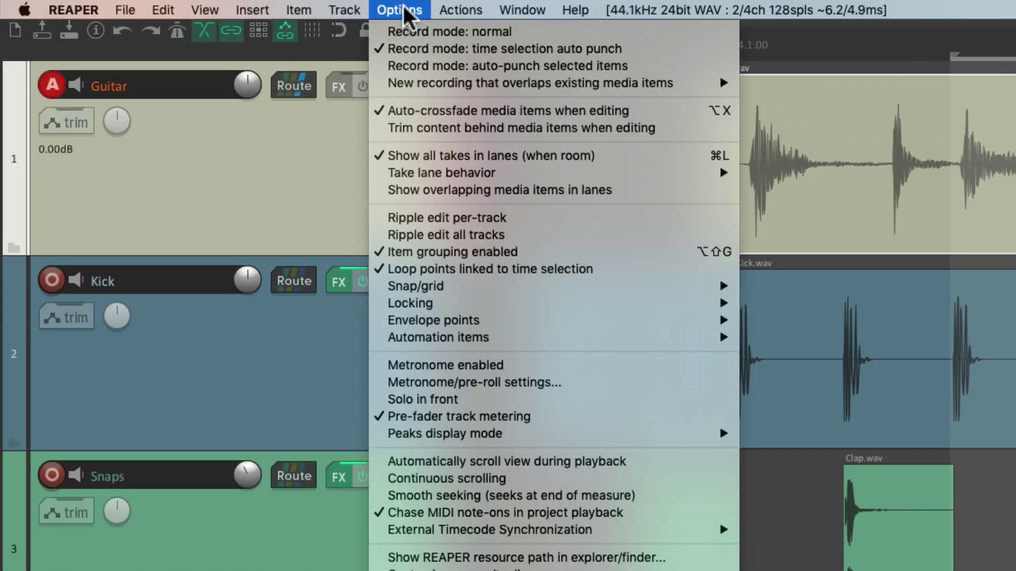
pyautogui.moveTo(378, 86)
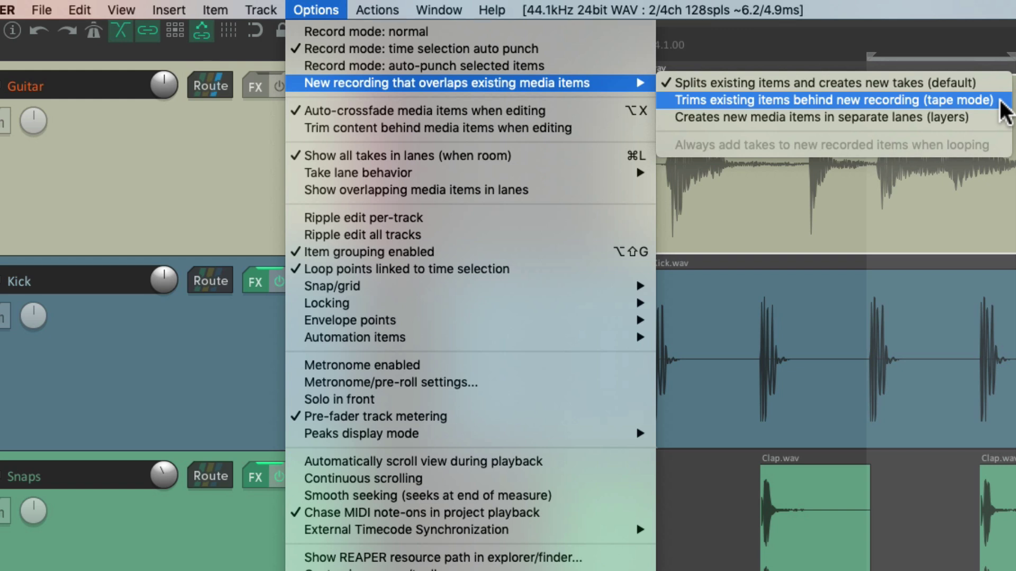
pyautogui.click(1000, 101)
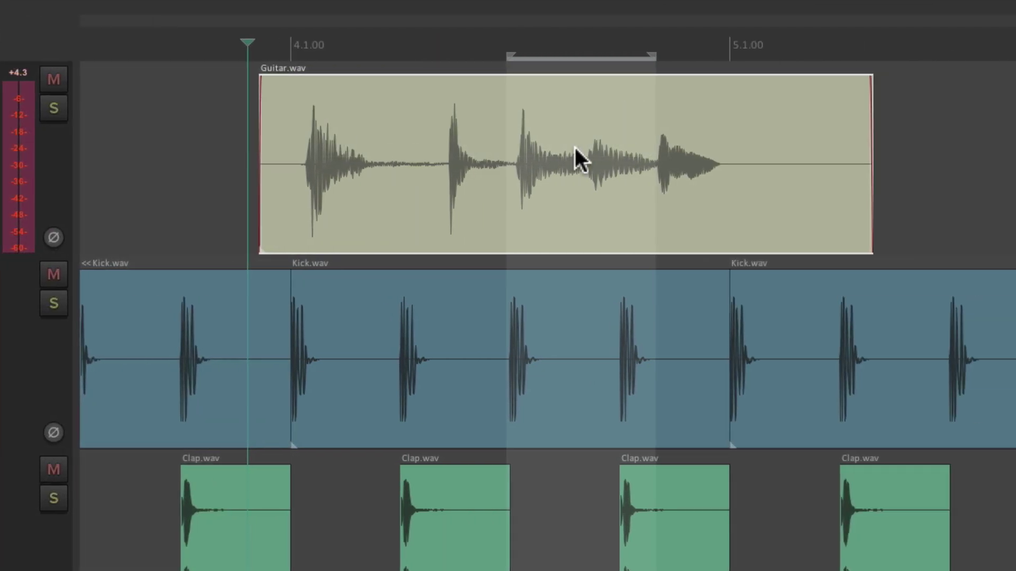
# Step: Punch-record Guitar-03 and Guitar-04 over the time selection in tape mode, then undo
pyautogui.hotkey('ctrl', 'r')
pyautogui.press('space')
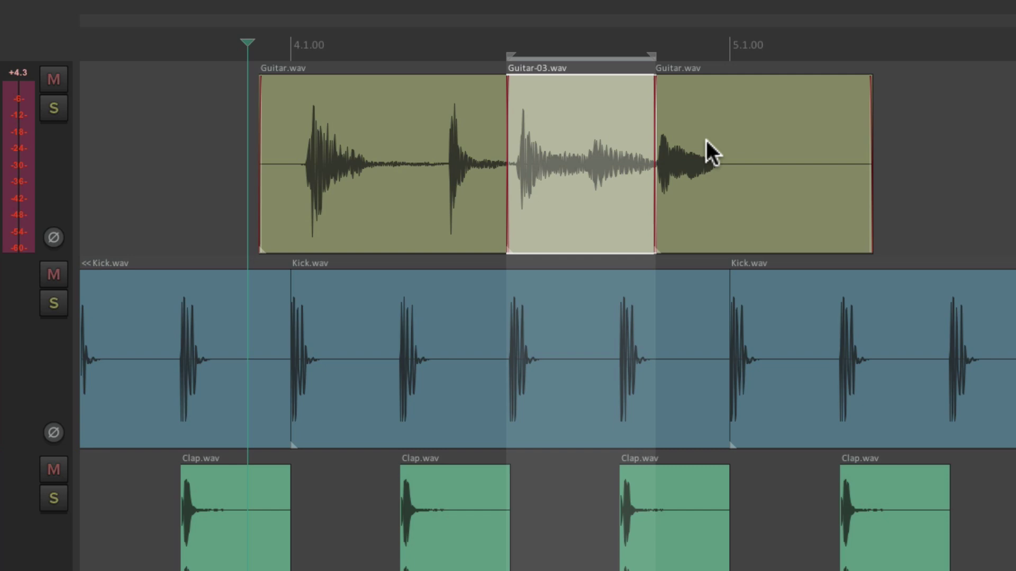
pyautogui.hotkey('ctrl', 'r')
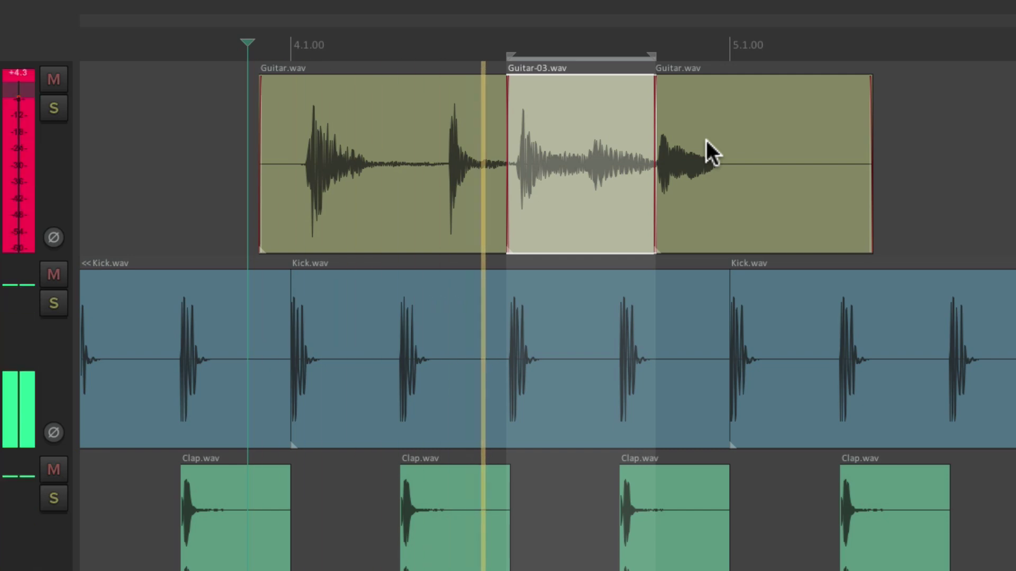
pyautogui.press('space')
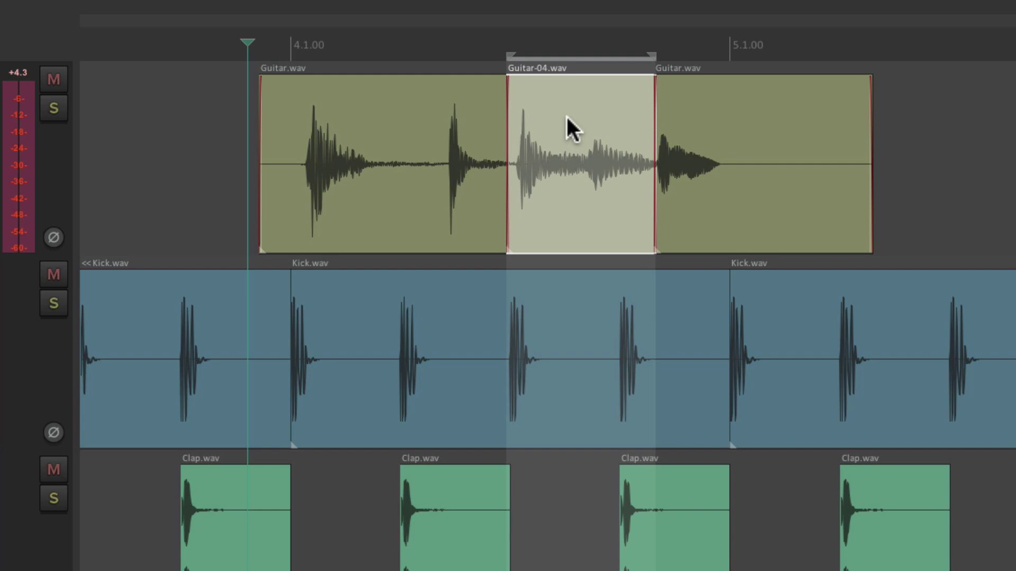
pyautogui.hotkey('ctrl', 'z')
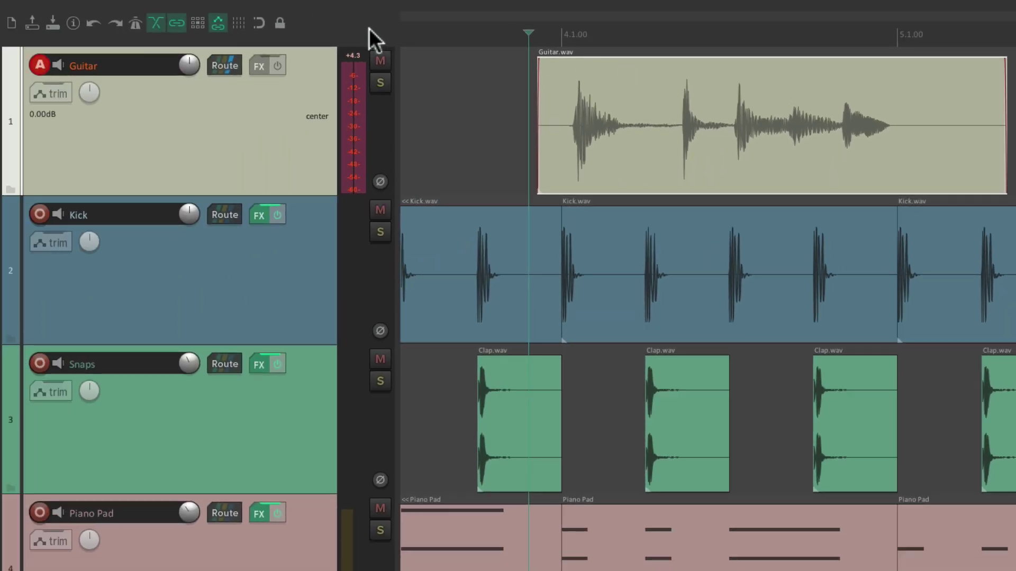
# Step: Open the main toolbar customization and remove the Undo, Redo and Save project entries
pyautogui.rightClick(369, 28)
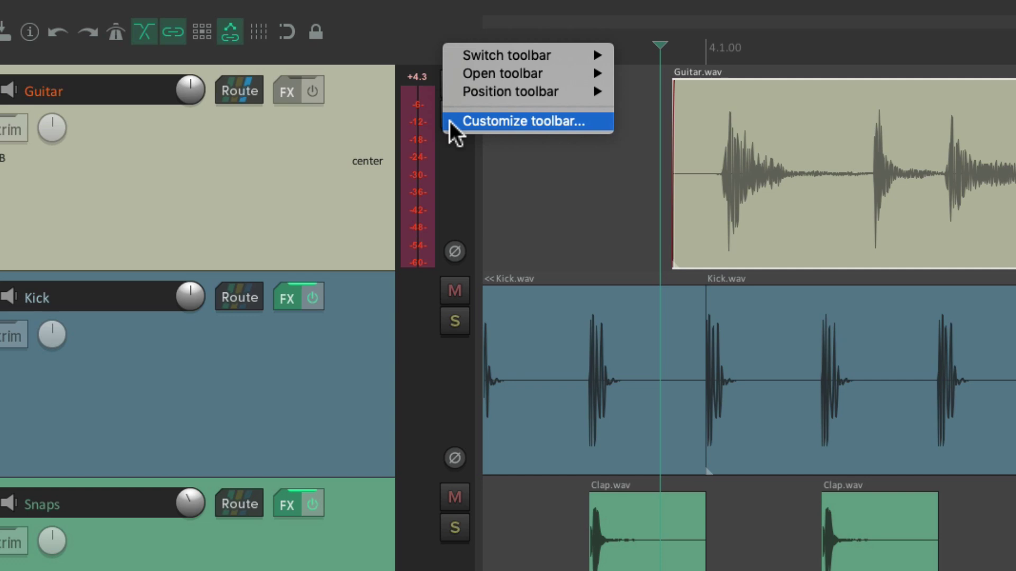
pyautogui.click(450, 123)
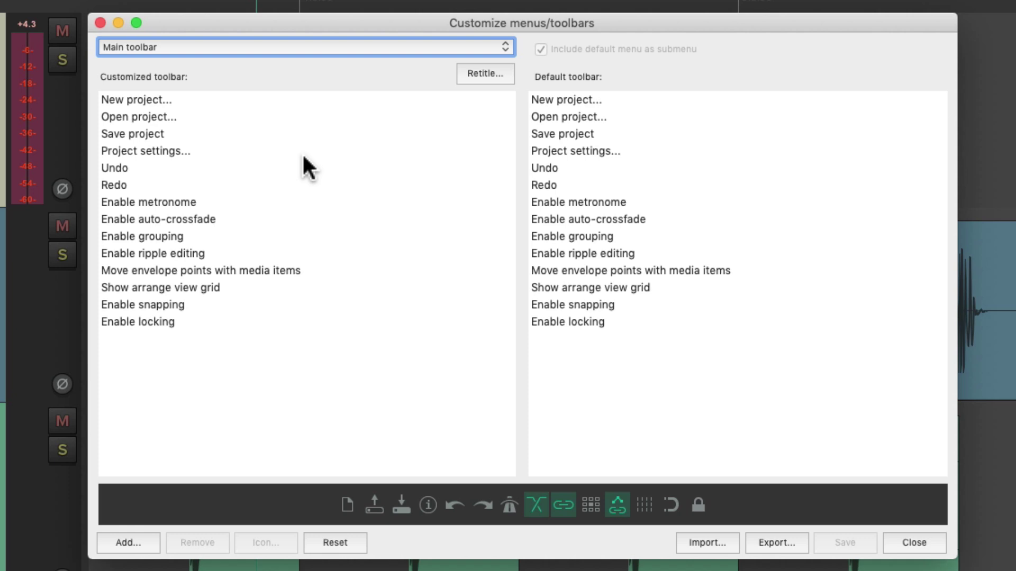
pyautogui.click(257, 167)
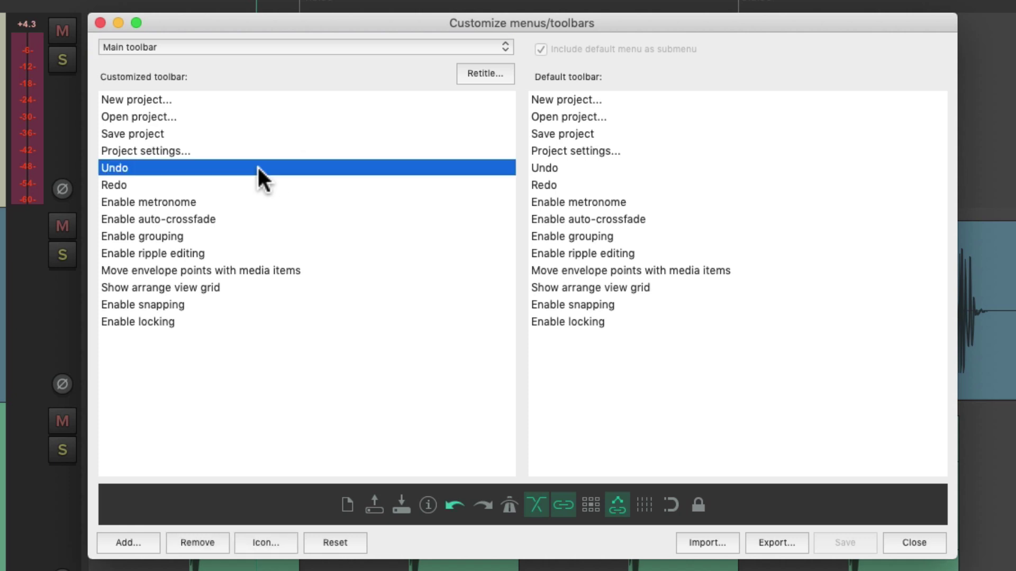
pyautogui.press('Delete')
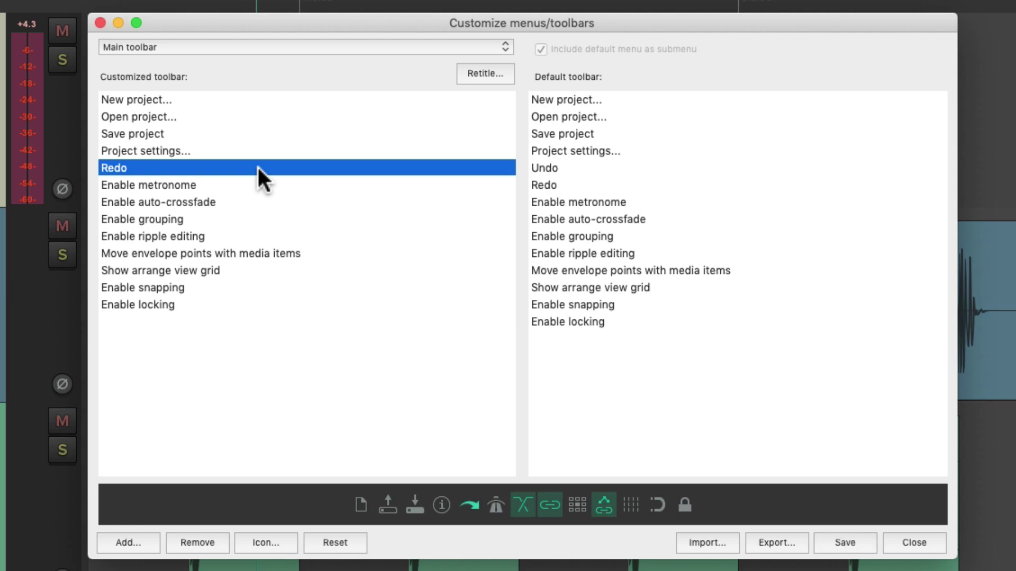
pyautogui.press('Delete')
pyautogui.click(238, 133)
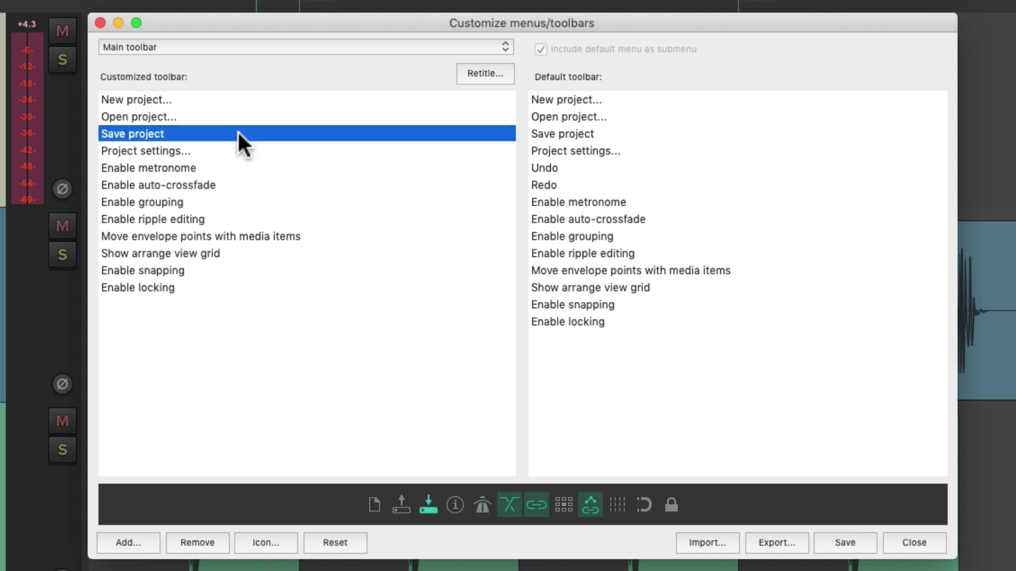
pyautogui.press('Delete')
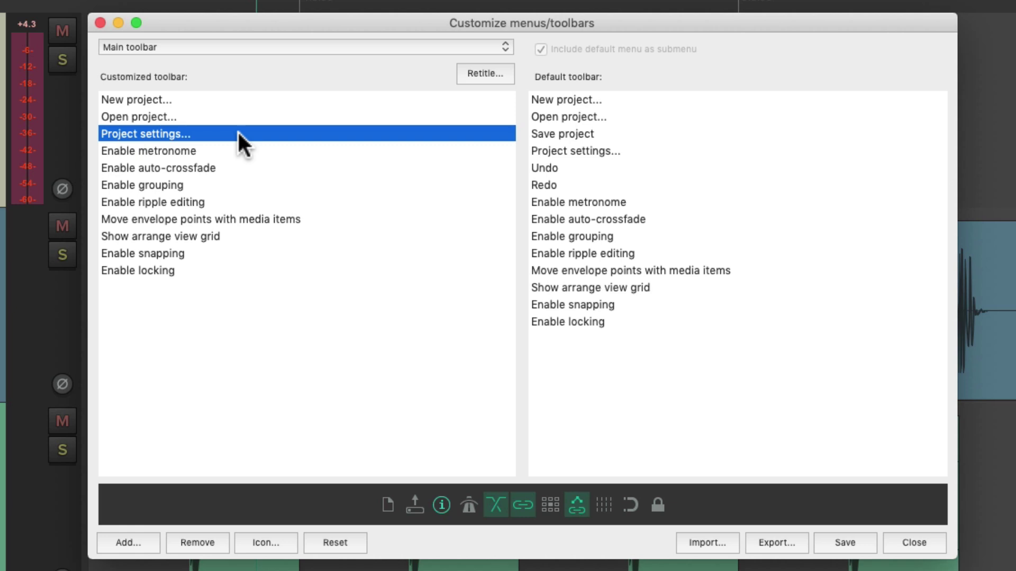
# Step: Insert a separator at the end of the main toolbar list
pyautogui.rightClick(245, 300)
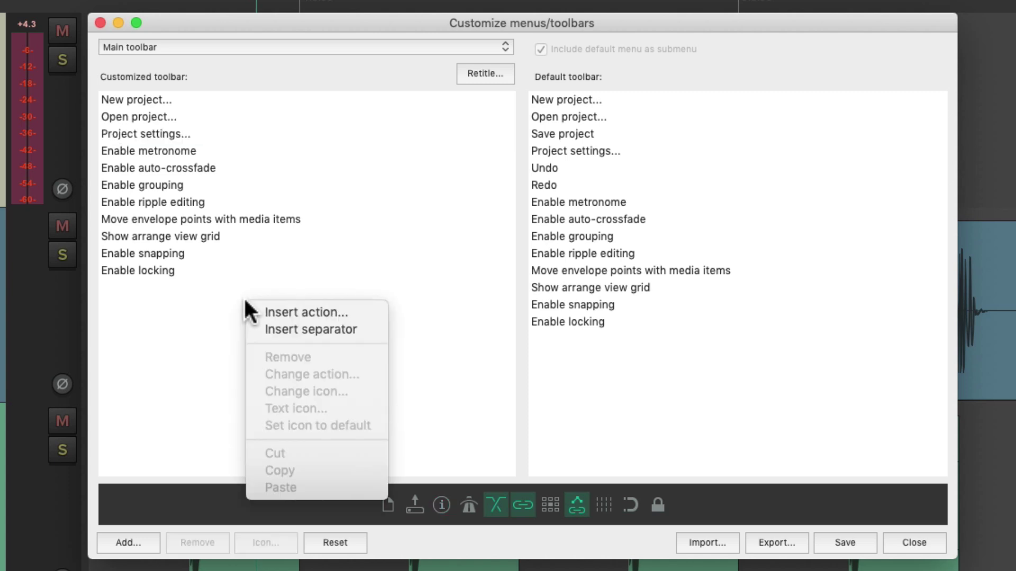
pyautogui.click(253, 333)
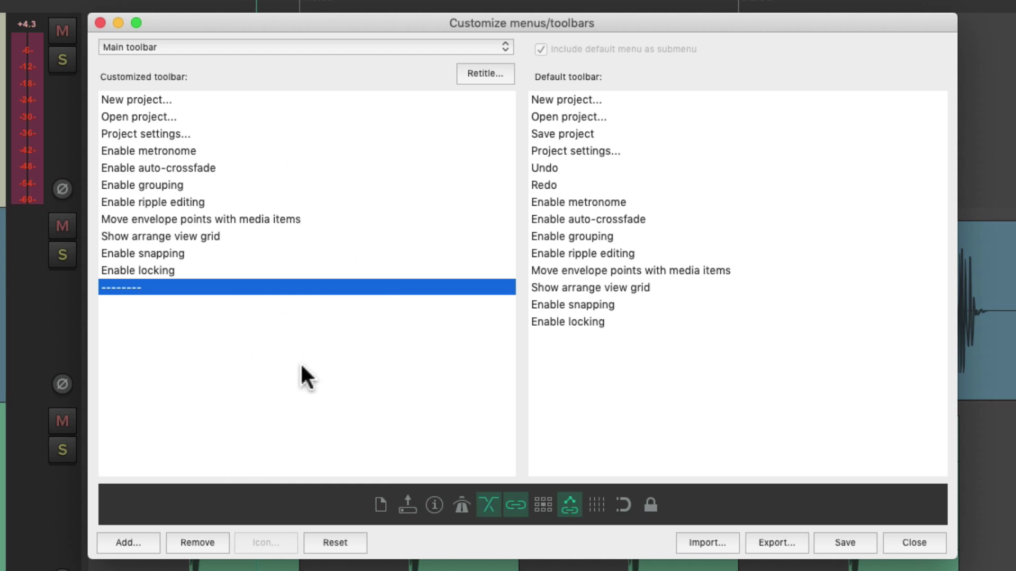
pyautogui.rightClick(263, 316)
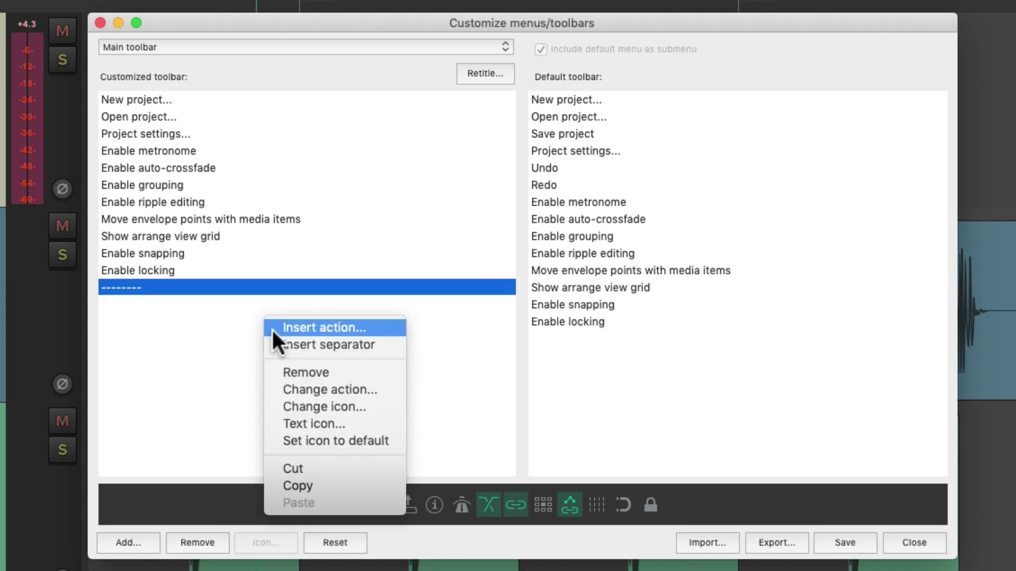
# Step: Add the 'new recording' split-into-new-takes and tape-mode trimming actions to the toolbar
pyautogui.click(273, 332)
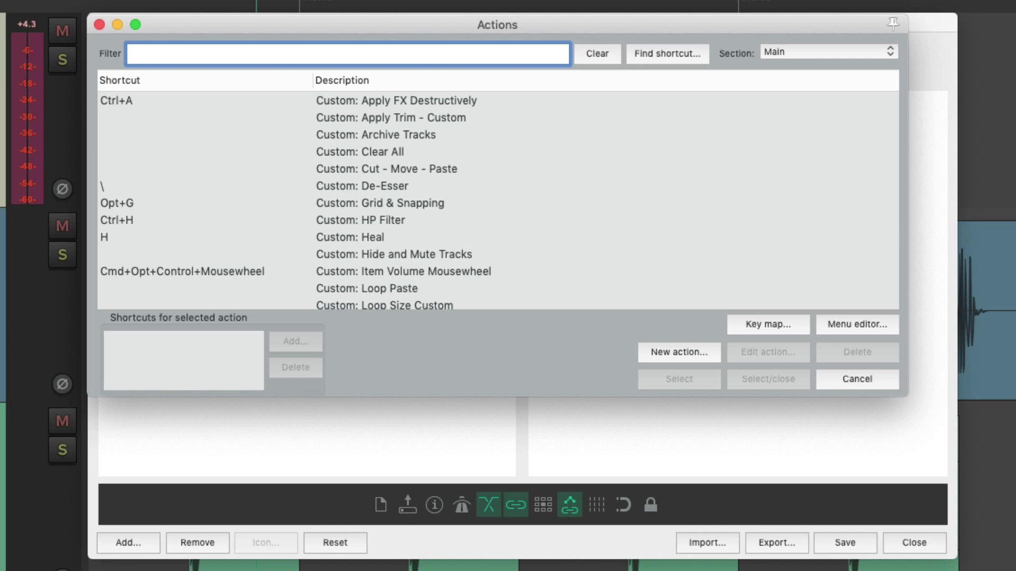
pyautogui.write('new recordin')
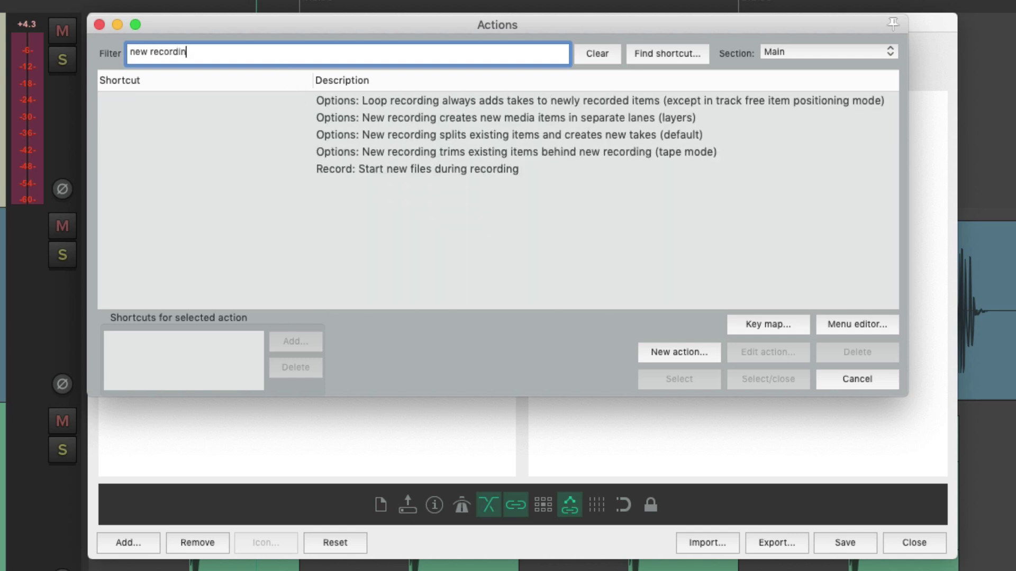
pyautogui.write('g')
pyautogui.click(710, 133)
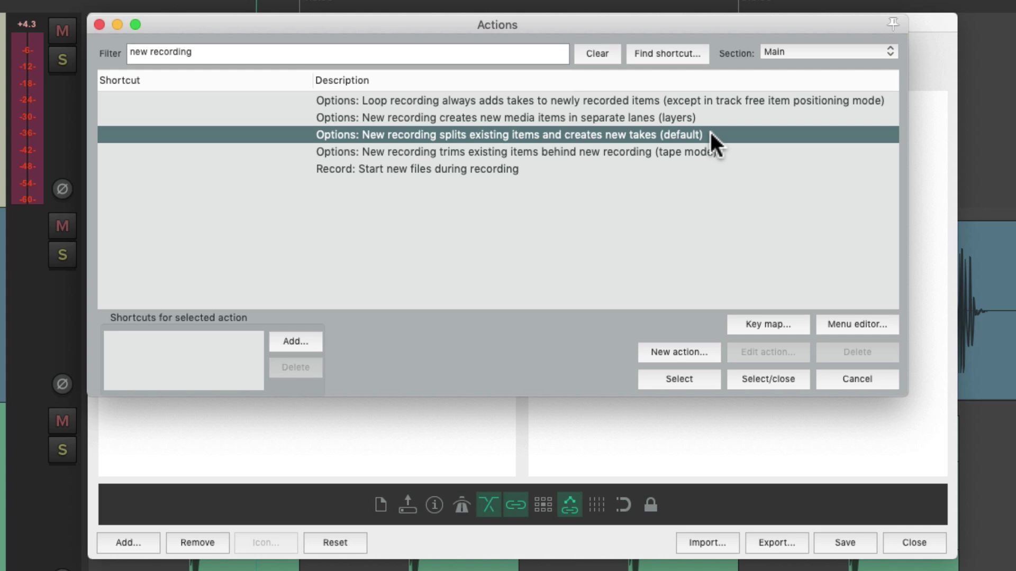
pyautogui.click(750, 153)
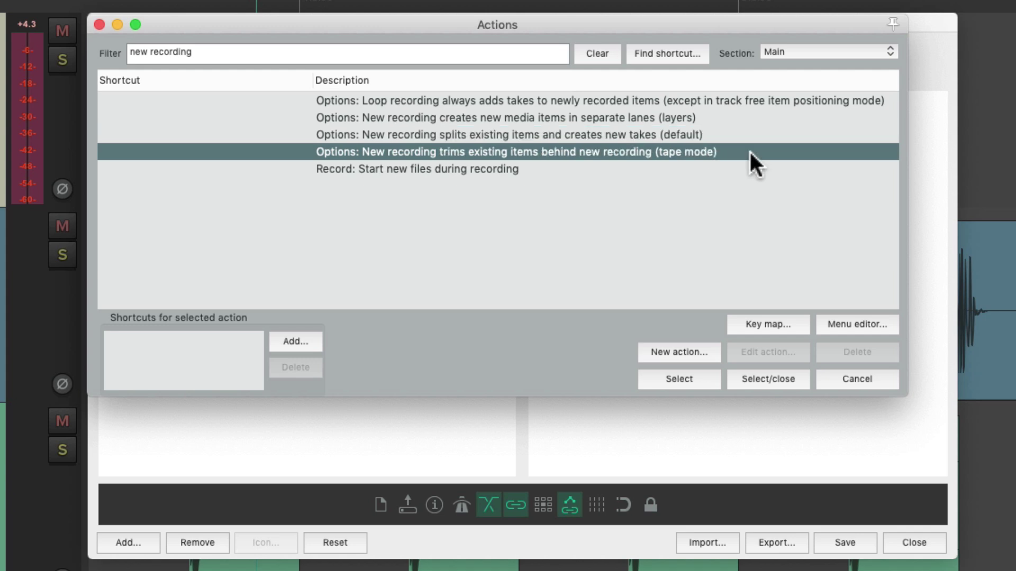
pyautogui.keyDown('shift'); pyautogui.click(723, 134); pyautogui.keyUp('shift')
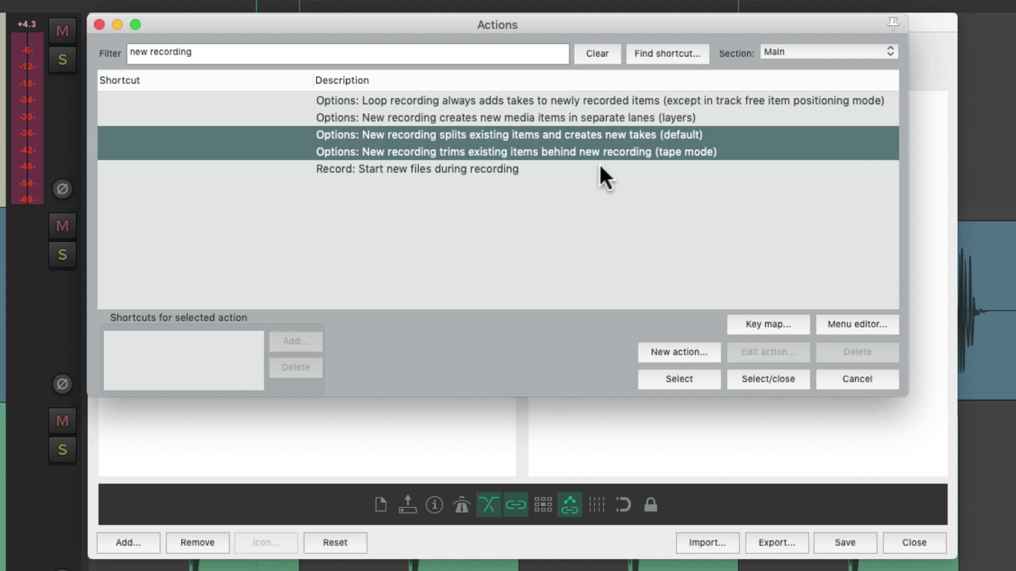
pyautogui.press('Return')
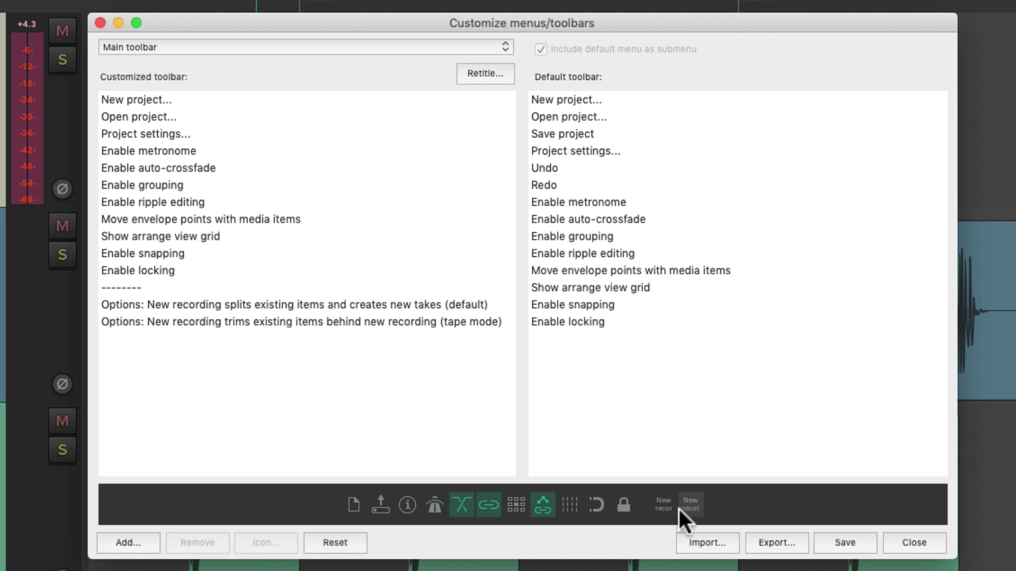
# Step: Assign a record icon to the split-into-new-takes toolbar entry
pyautogui.click(366, 303)
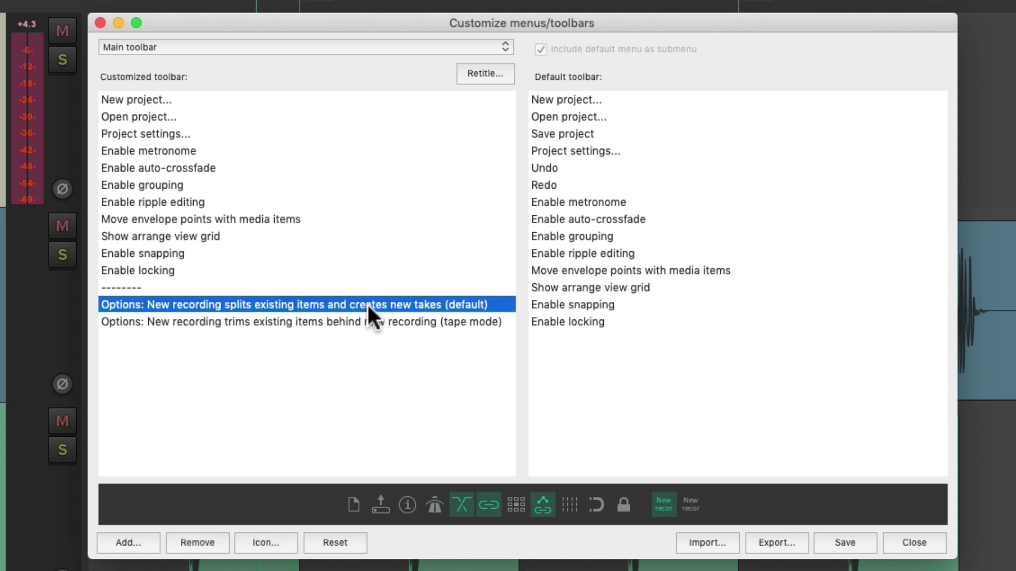
pyautogui.rightClick(342, 300)
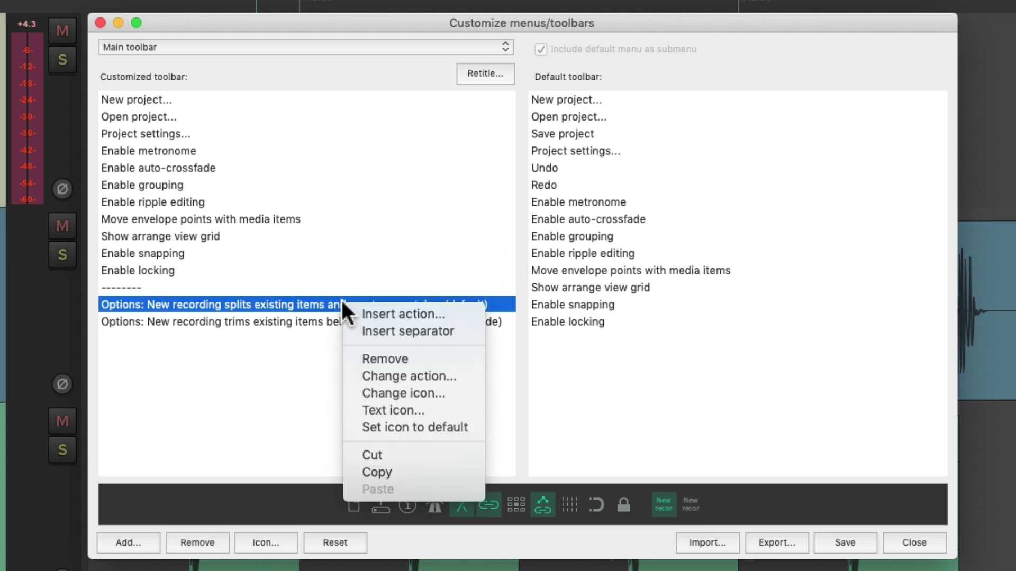
pyautogui.click(355, 388)
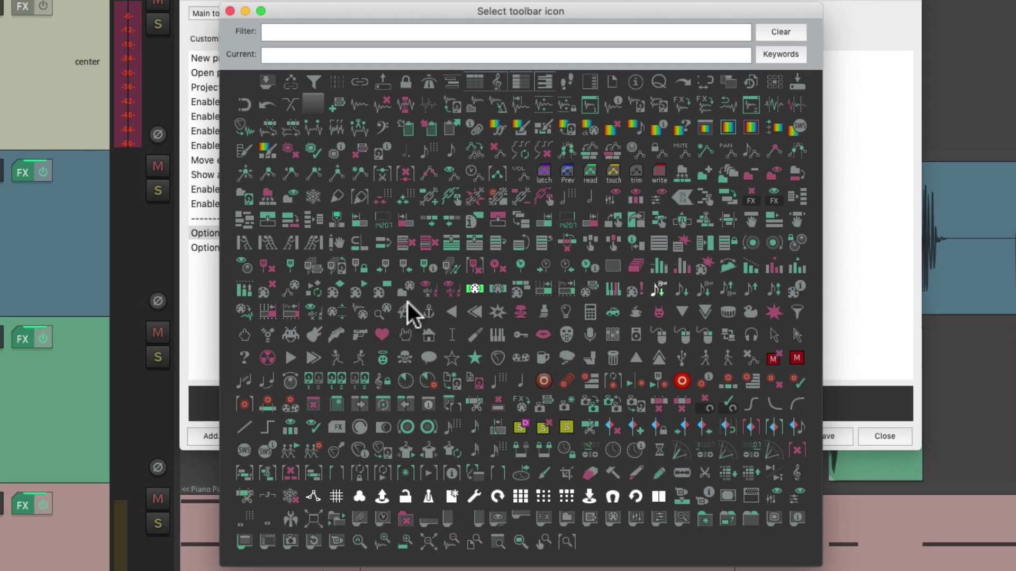
pyautogui.click(753, 385)
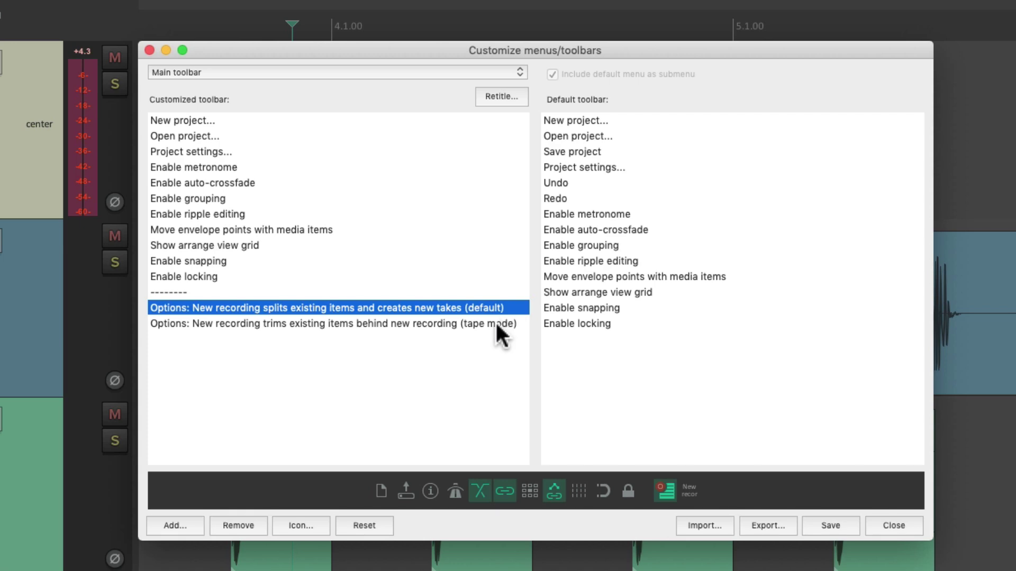
# Step: Give the tape-mode entry a tape-reel icon, then enable split-into-new-takes recording mode
pyautogui.click(497, 324)
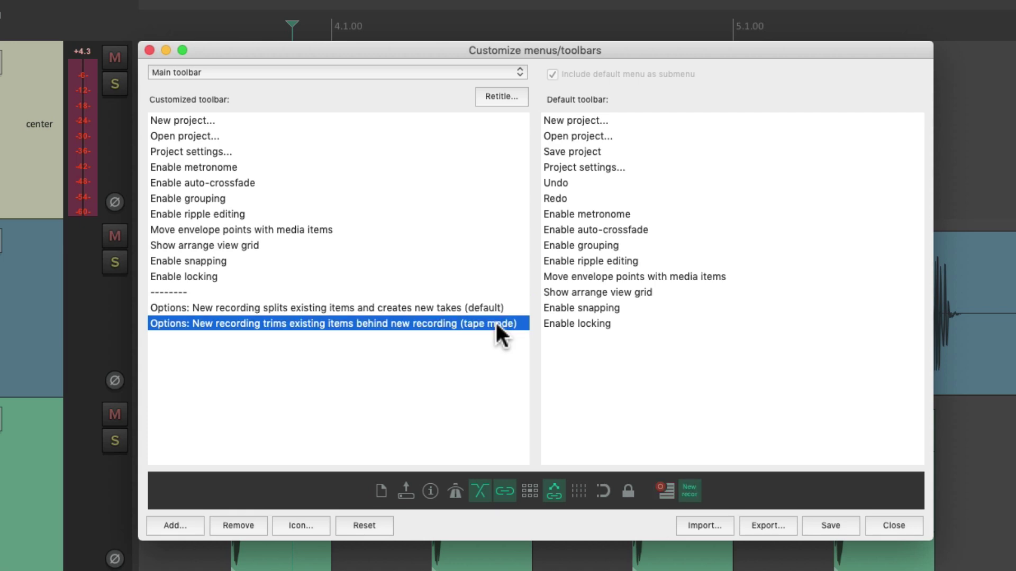
pyautogui.rightClick(518, 324)
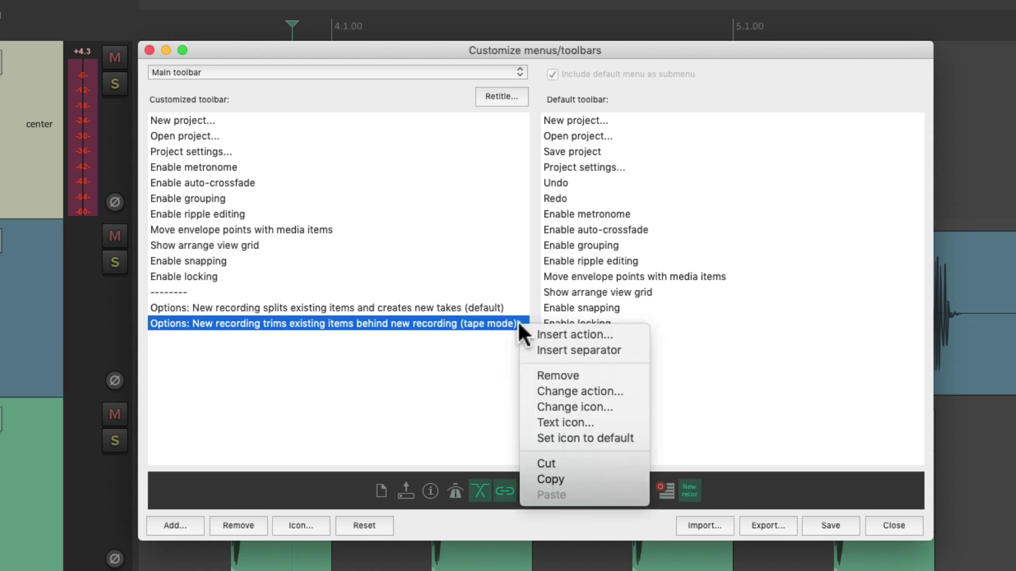
pyautogui.click(526, 407)
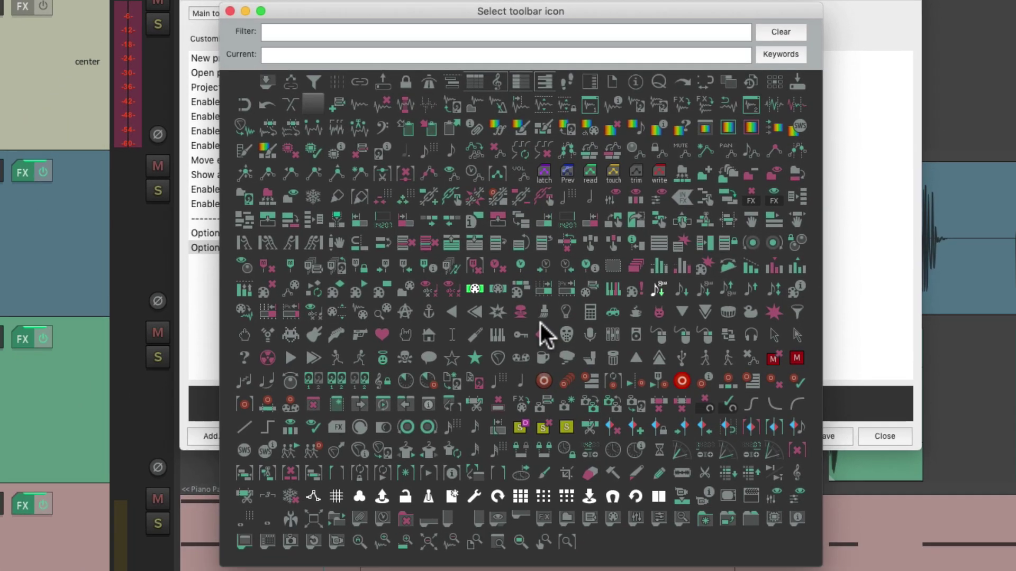
pyautogui.click(297, 411)
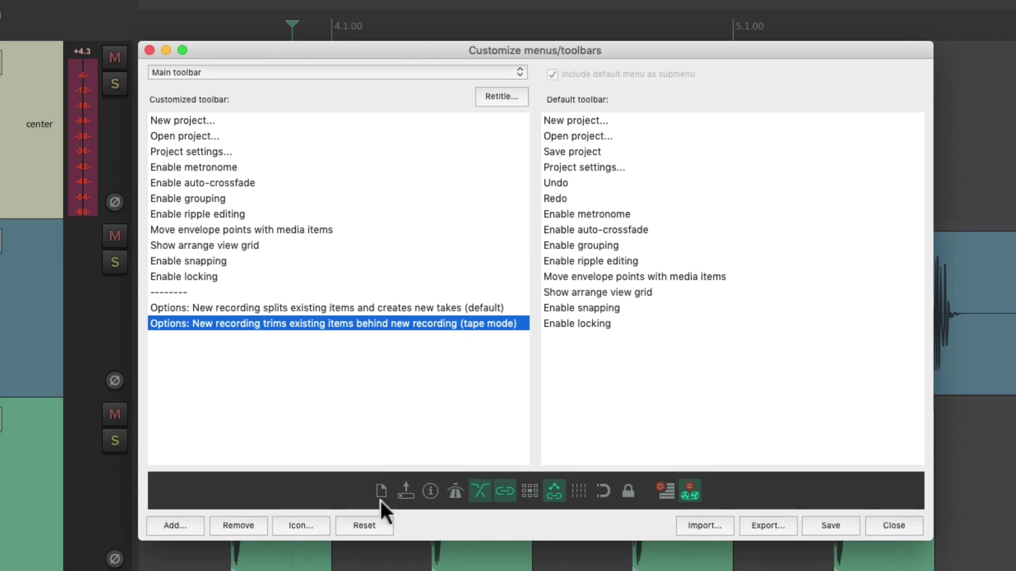
pyautogui.click(668, 496)
pyautogui.click(697, 497)
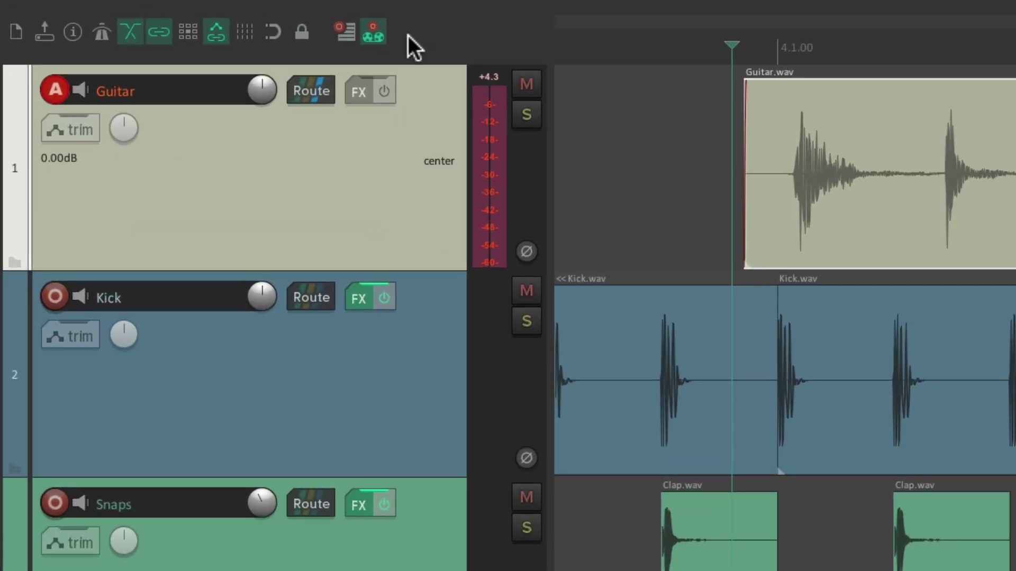
pyautogui.click(345, 36)
# Step: Toggle the two recording-mode buttons, select the guitar item's middle, and punch-record a take
pyautogui.click(373, 38)
pyautogui.click(345, 34)
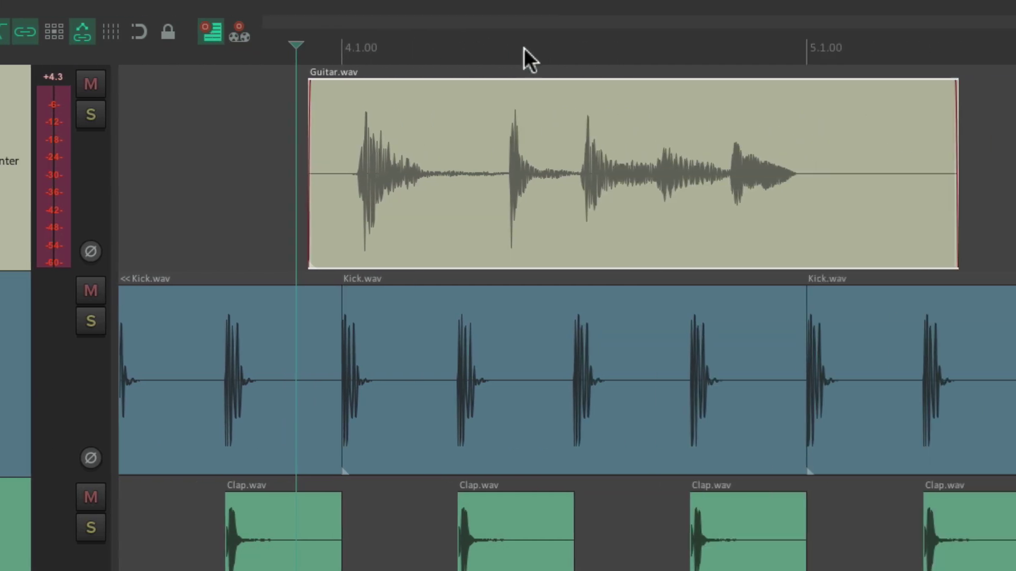
pyautogui.moveTo(537, 53); pyautogui.dragTo(690, 49)
pyautogui.click(259, 48)
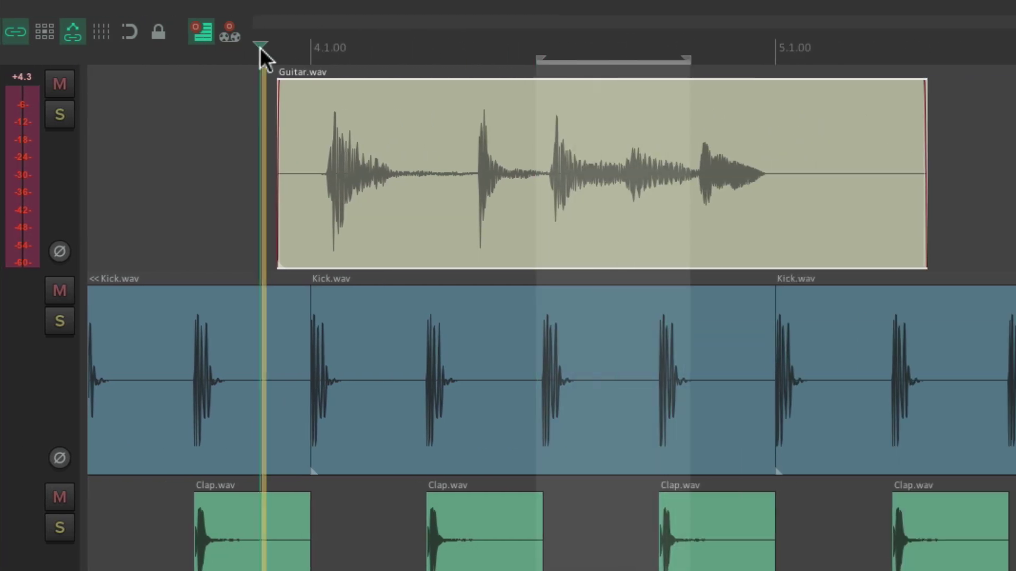
pyautogui.hotkey('ctrl', 'r')
pyautogui.press('space')
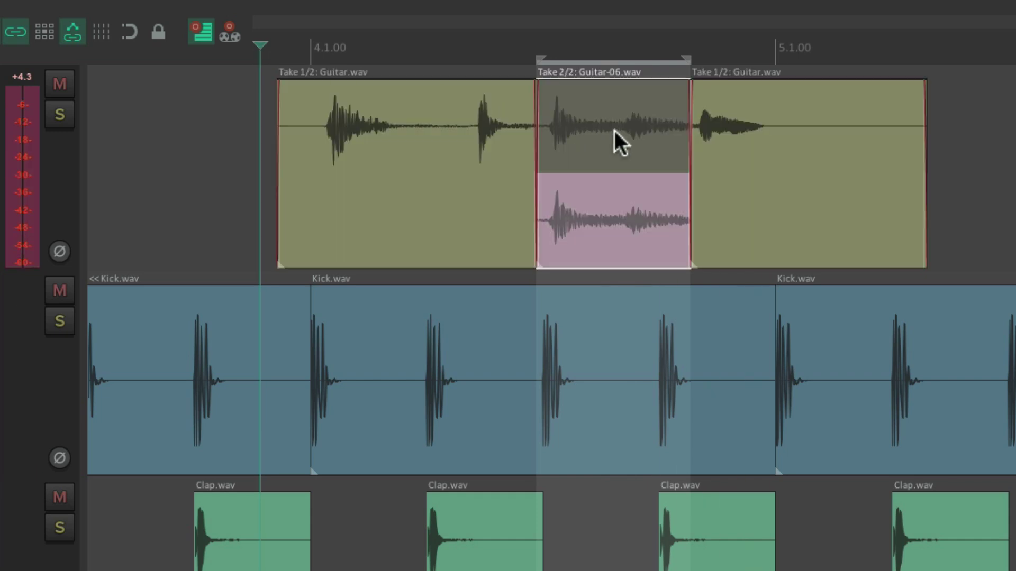
# Step: Record another take, undo the punch-ins, and switch to tape-mode recording
pyautogui.hotkey('ctrl', 'r')
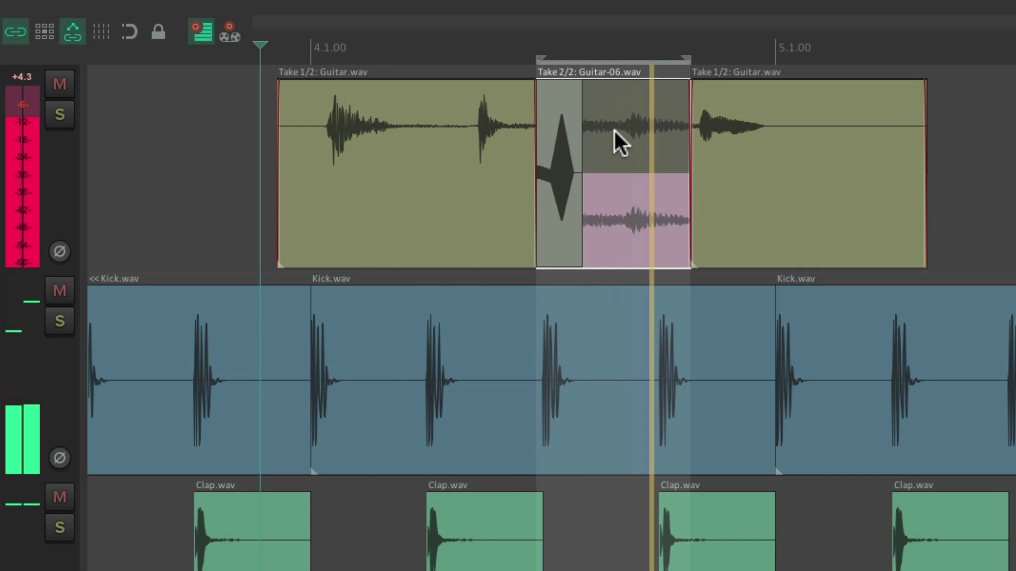
pyautogui.press('space')
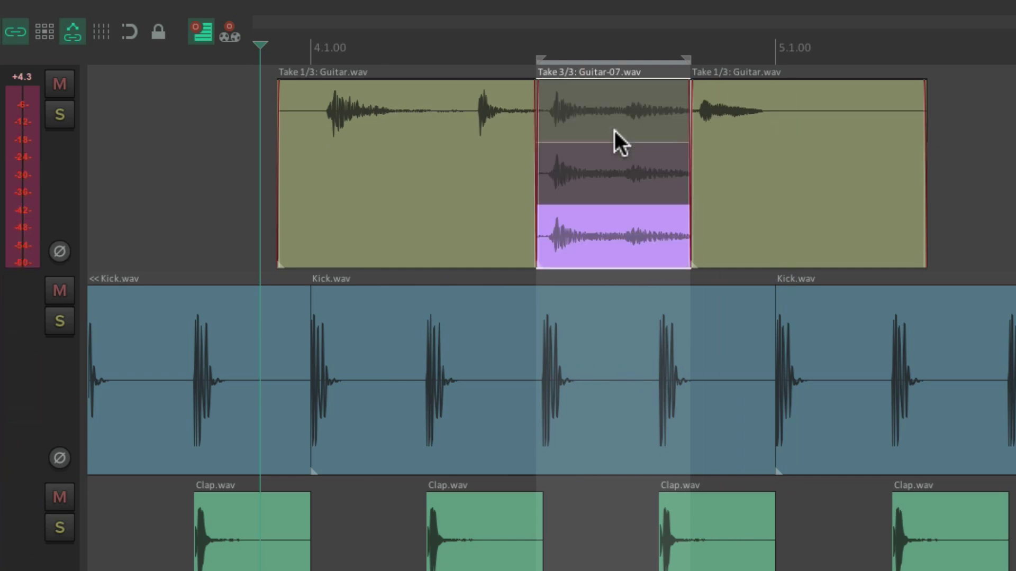
pyautogui.hotkey('ctrl', 'z')
pyautogui.hotkey('ctrl', 'z')
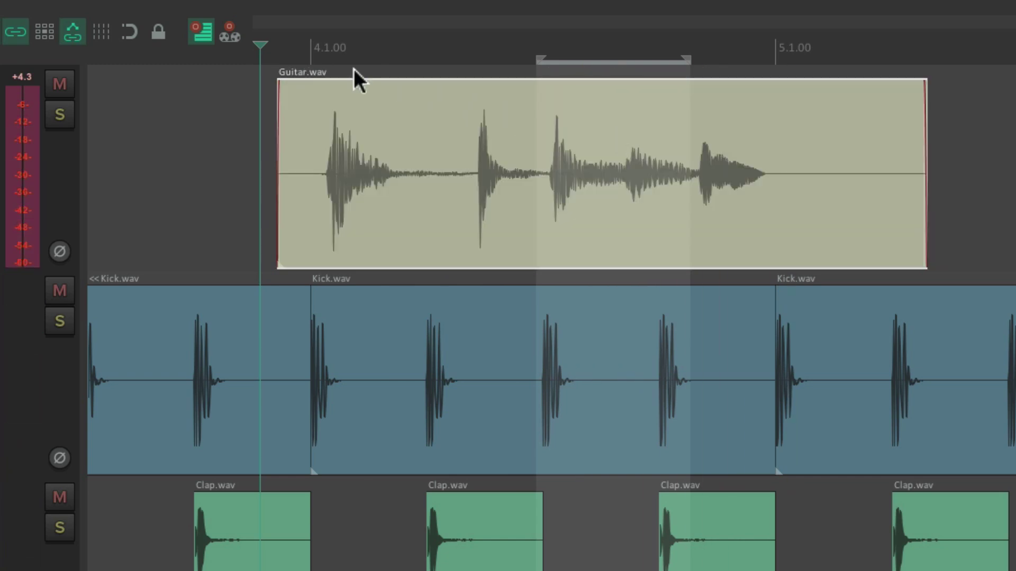
pyautogui.click(231, 39)
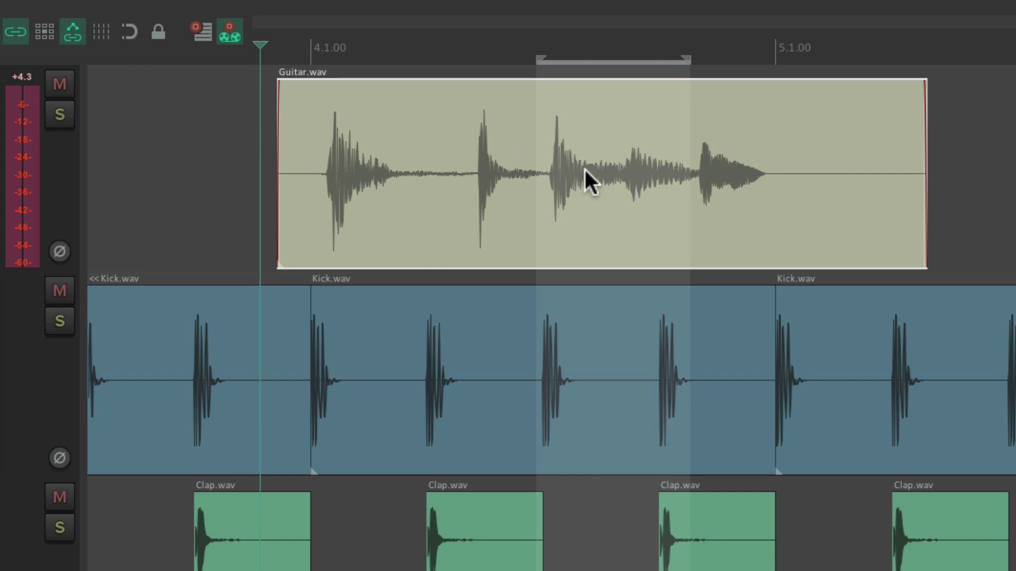
# Step: Record a short tape-mode Guitar-08 punch-in over the guitar item, then undo it
pyautogui.hotkey('ctrl', 'r')
pyautogui.press('space')
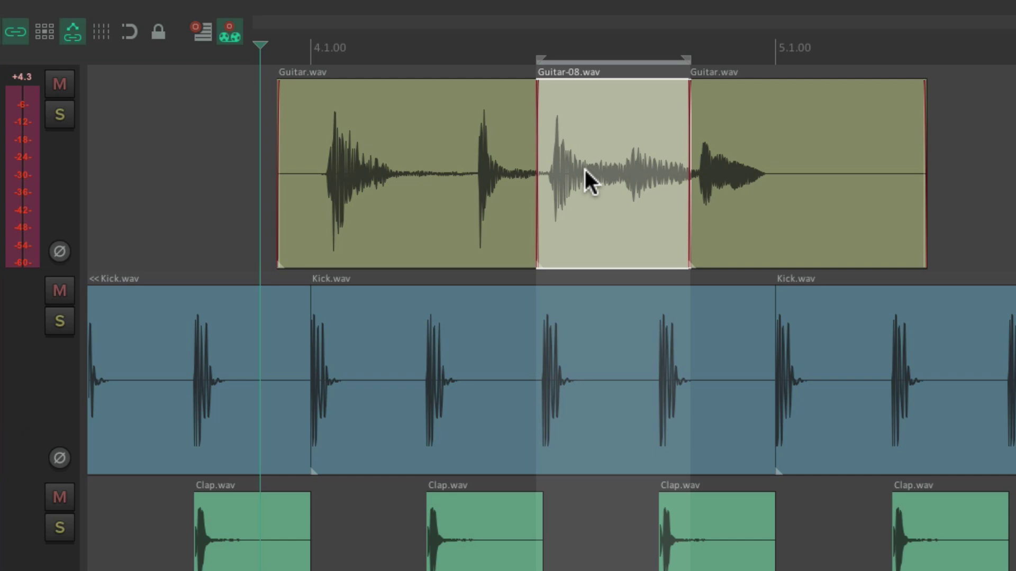
pyautogui.hotkey('ctrl', 'z')
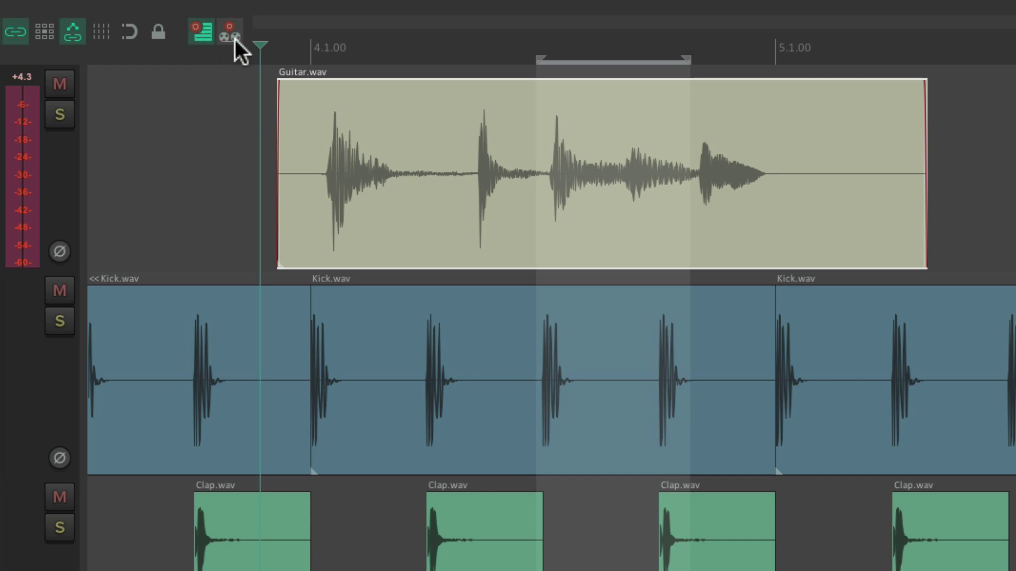
# Step: Delete the guitar item and time selection, then record a fresh guitar take on the empty track
pyautogui.press('Delete')
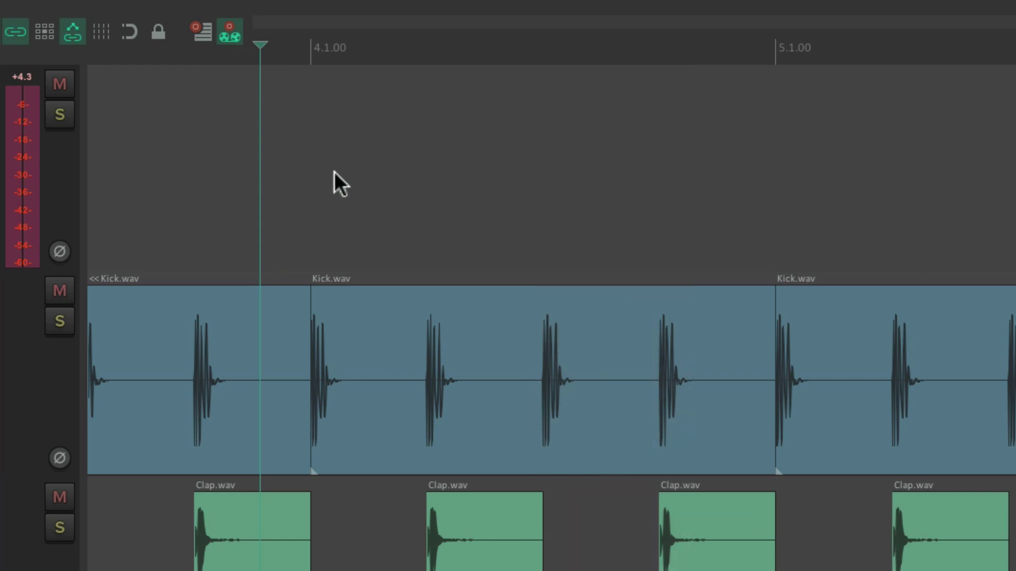
pyautogui.hotkey('ctrl', 'r')
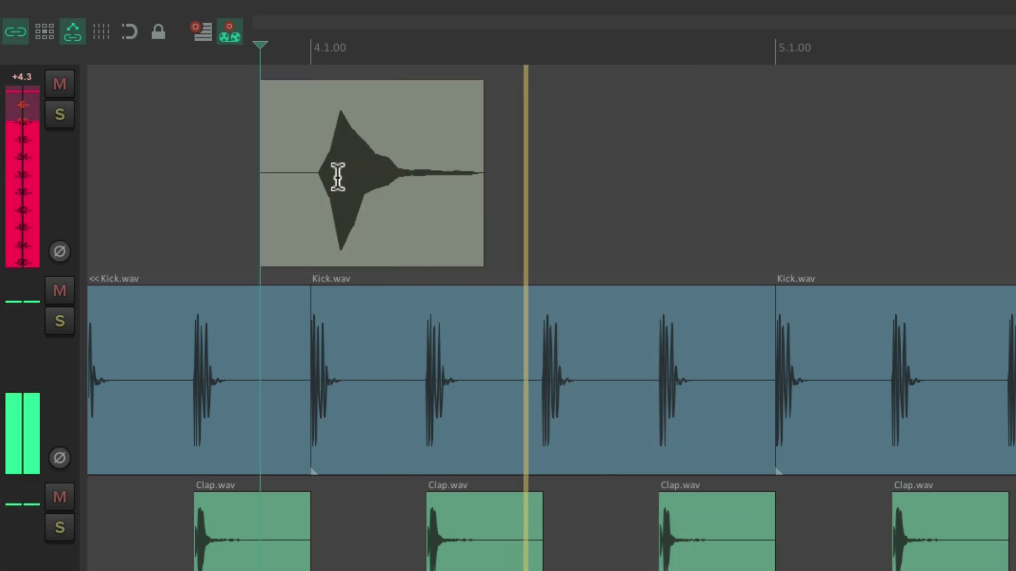
pyautogui.press('space')
# Step: Set a time selection and punch in the Guitar-10 take, crossfading into Guitar-09 on both sides
pyautogui.scroll(8, 363, 206)
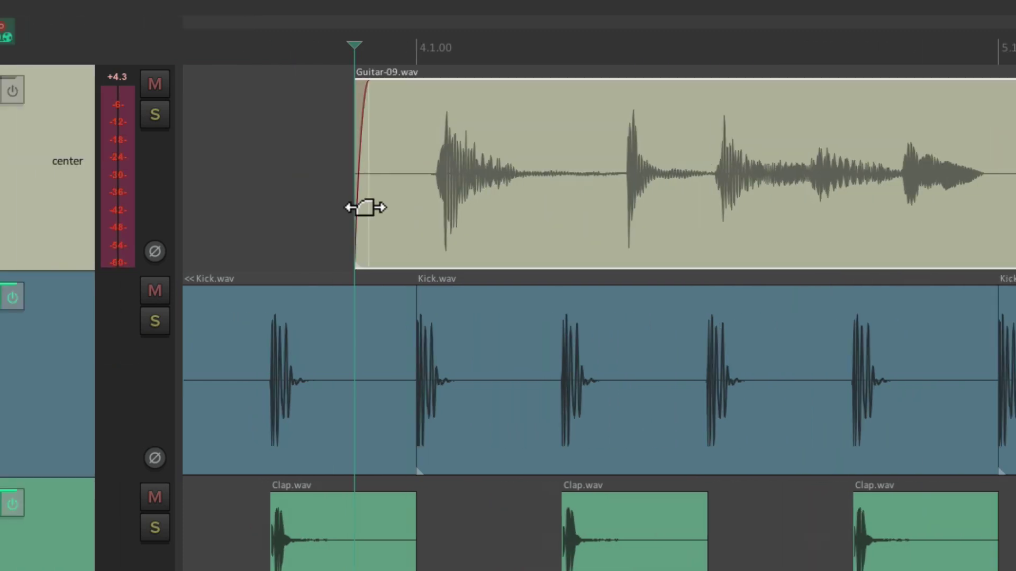
pyautogui.scroll(2, 555, 208)
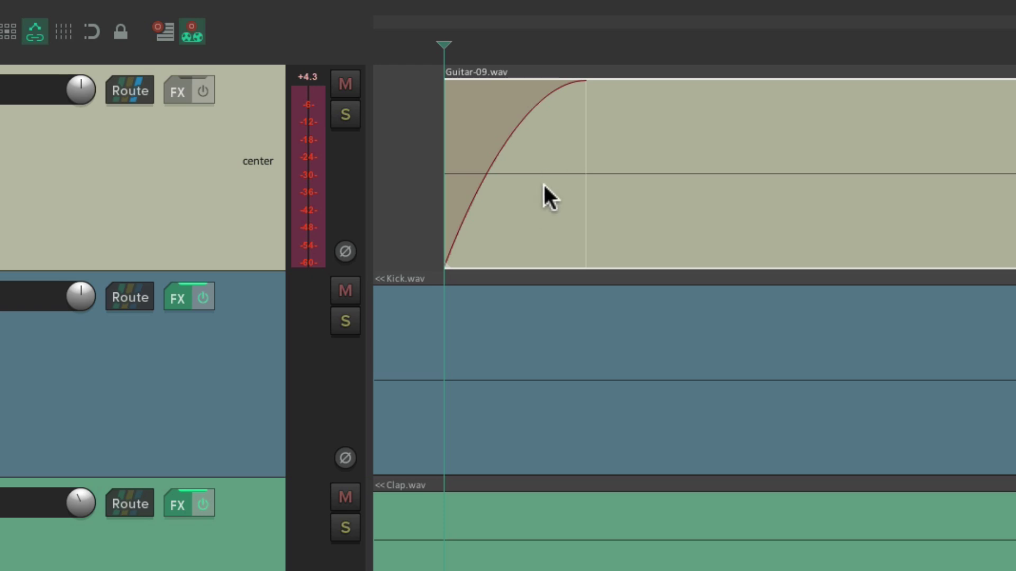
pyautogui.scroll(-6, 750, 180)
pyautogui.scroll(6, 664, 214)
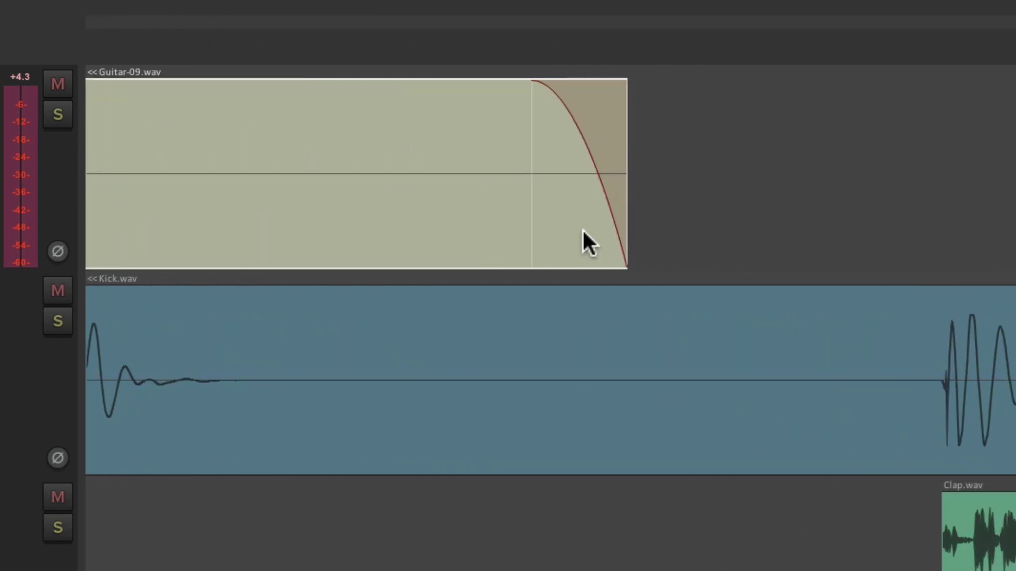
pyautogui.scroll(-8, 583, 231)
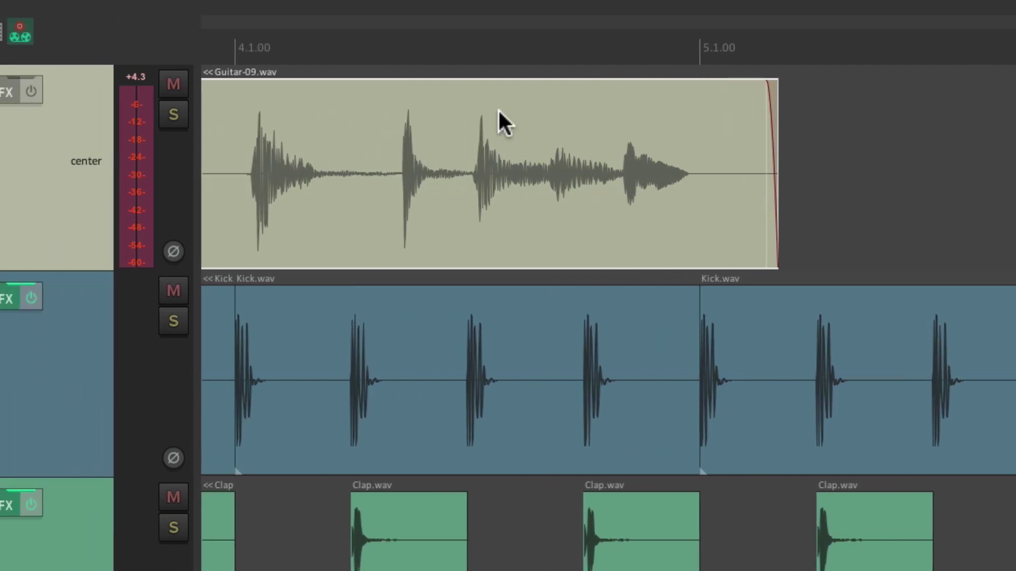
pyautogui.moveTo(508, 46); pyautogui.dragTo(656, 45)
pyautogui.hscroll(-3, 596, 53)
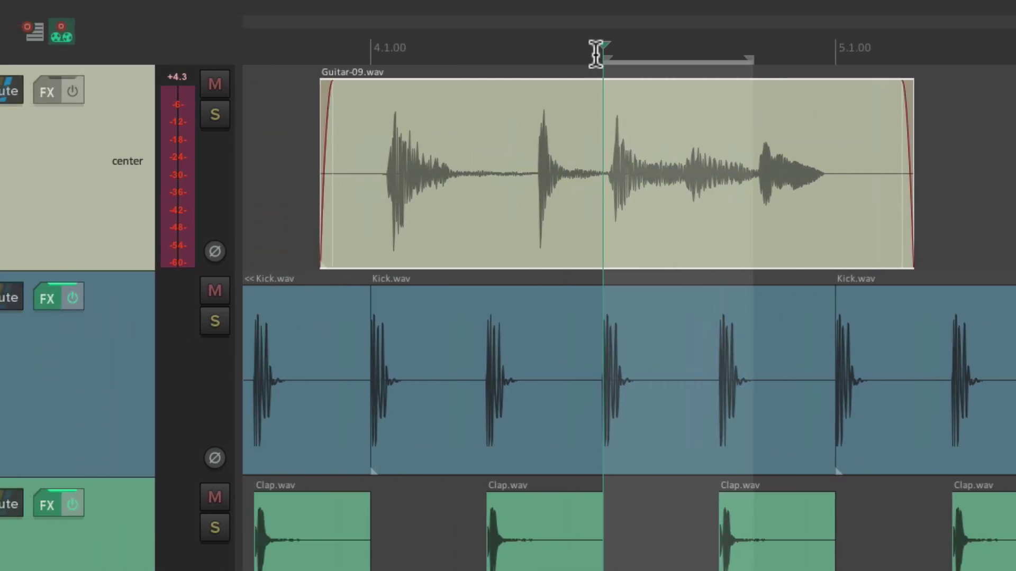
pyautogui.hscroll(-1, 596, 53)
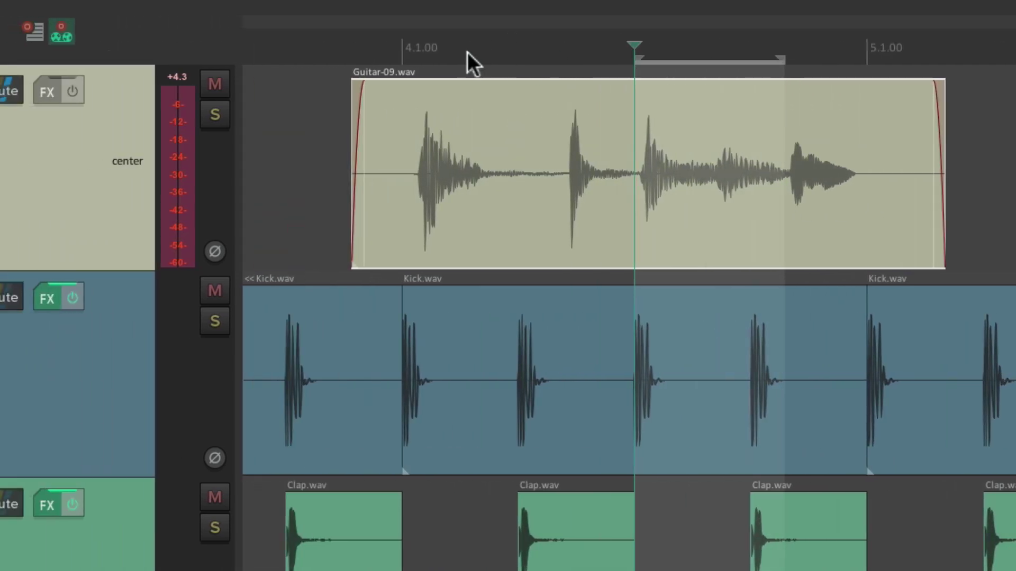
pyautogui.click(345, 52)
pyautogui.hotkey('ctrl', 'r')
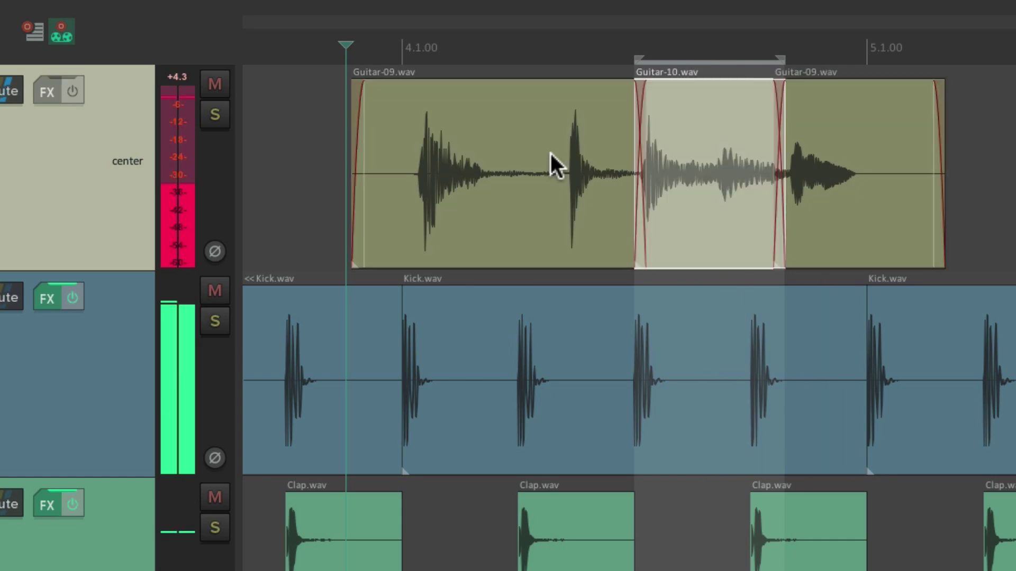
pyautogui.scroll(6, 633, 223)
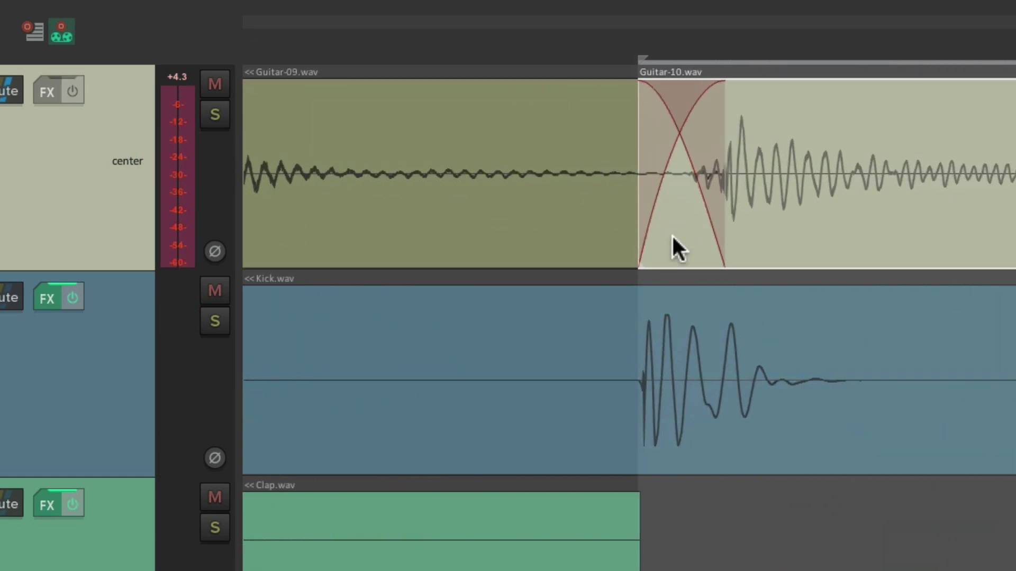
pyautogui.scroll(-4, 683, 195)
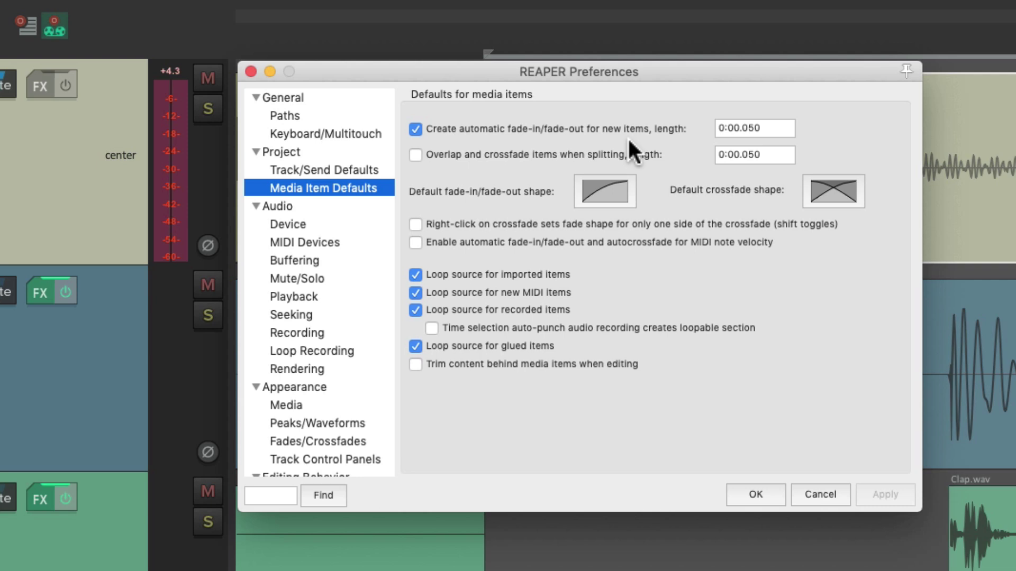
# Step: Close Preferences after reviewing the 0:00.050 automatic fade-in/fade-out defaults
pyautogui.press('Return')
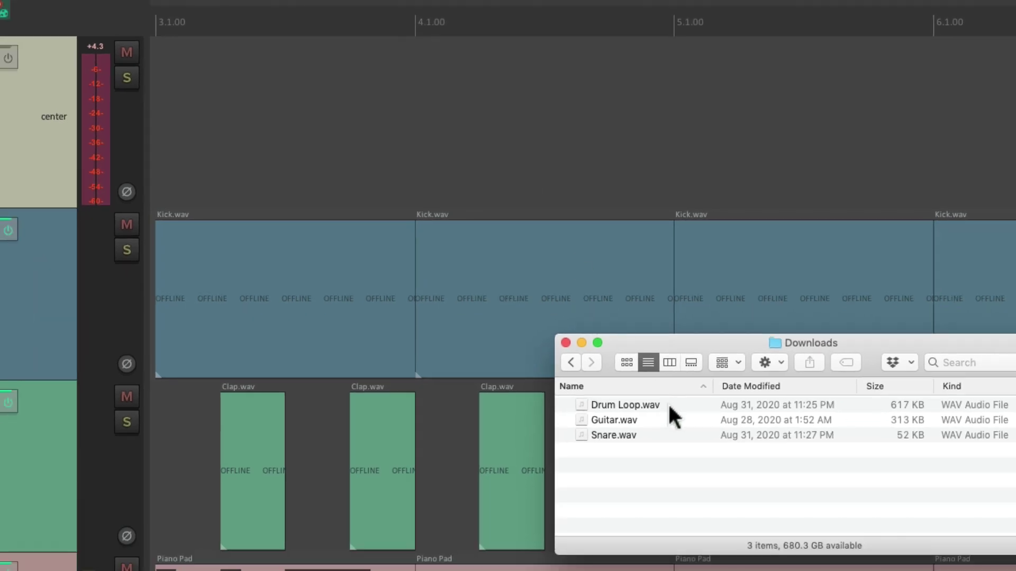
# Step: Drop Drum Loop.wav onto the top track and drag its fade-in away, then check Preferences
pyautogui.moveTo(667, 405); pyautogui.dragTo(306, 132)
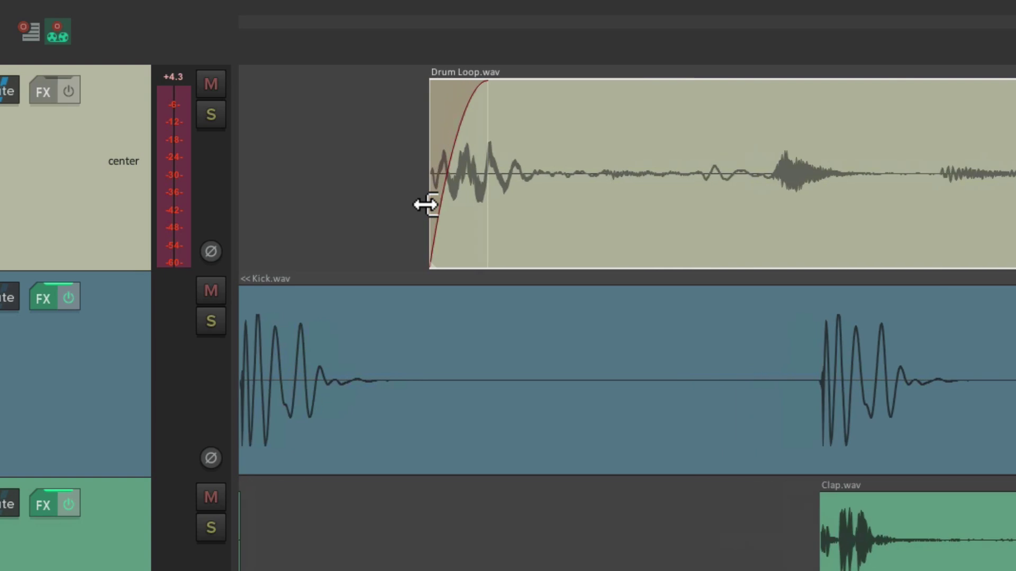
pyautogui.scroll(3, 425, 205)
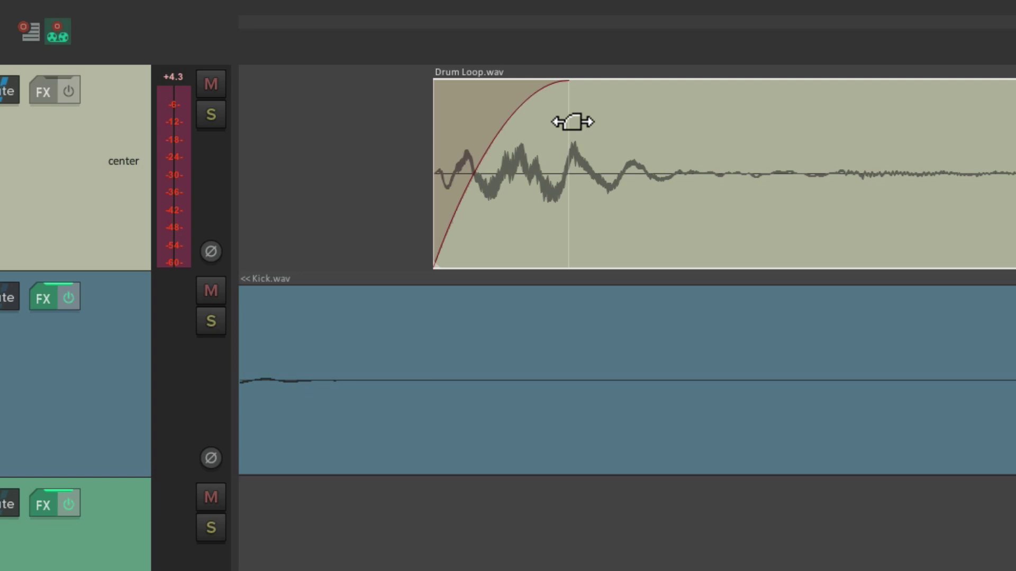
pyautogui.moveTo(574, 120); pyautogui.dragTo(405, 135)
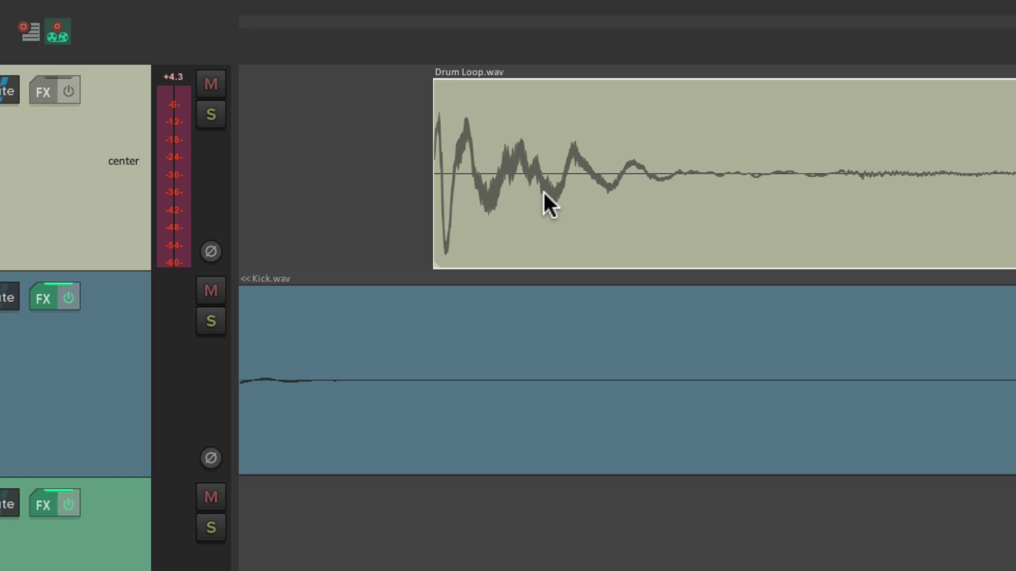
pyautogui.press('super+comma')
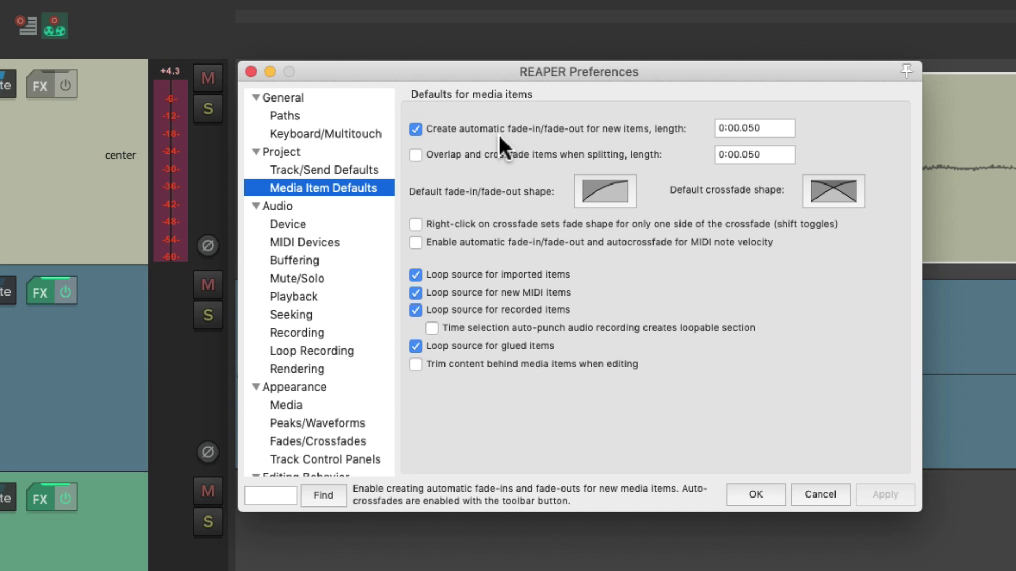
pyautogui.press('Escape')
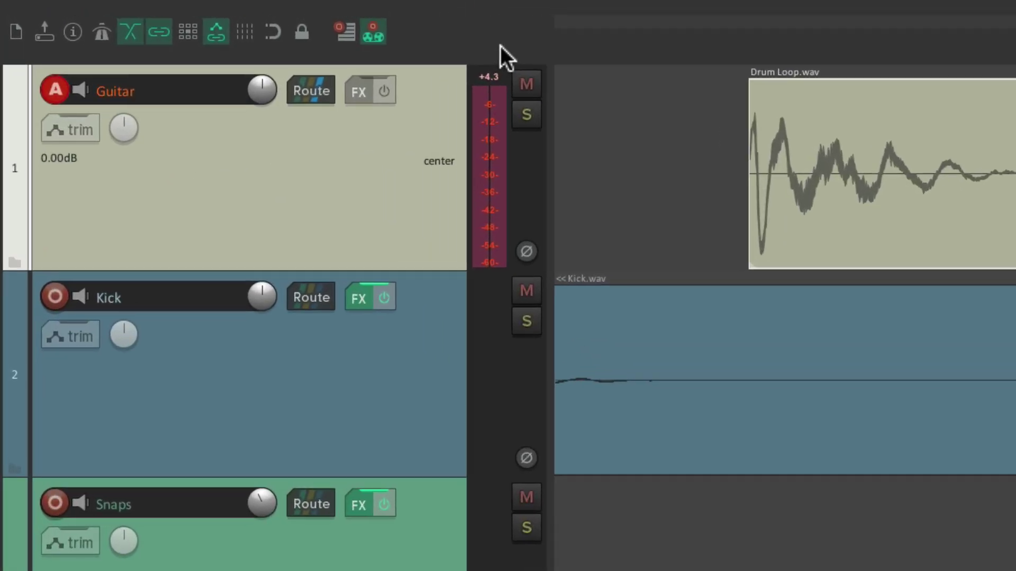
# Step: Add a separator to the end of the main toolbar
pyautogui.rightClick(501, 46)
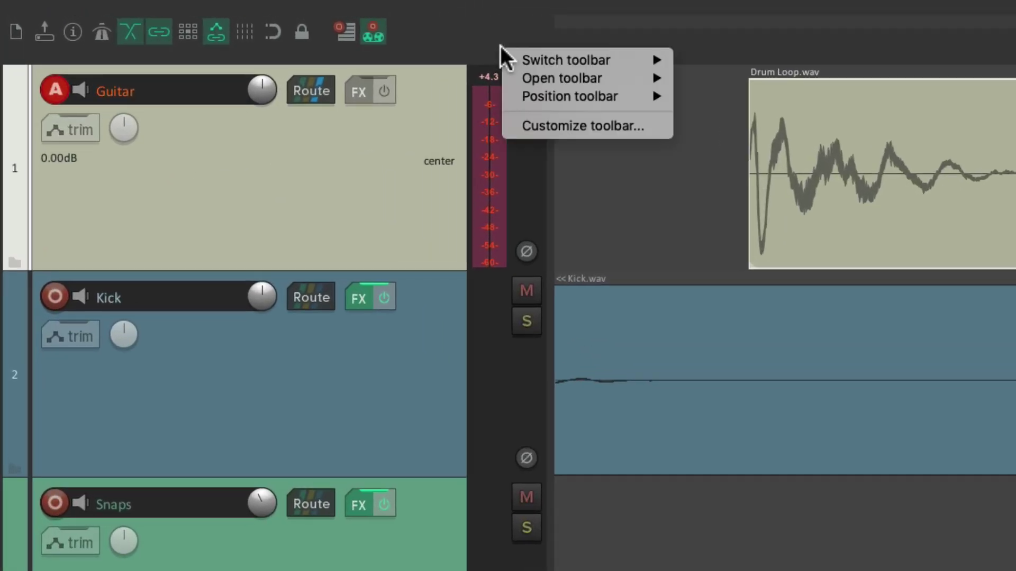
pyautogui.click(652, 126)
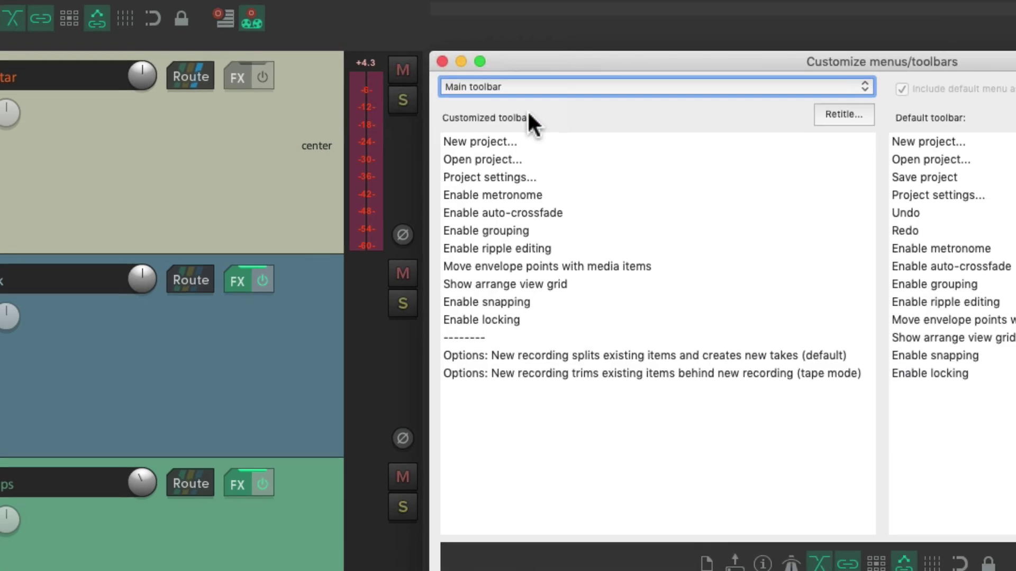
pyautogui.rightClick(239, 340)
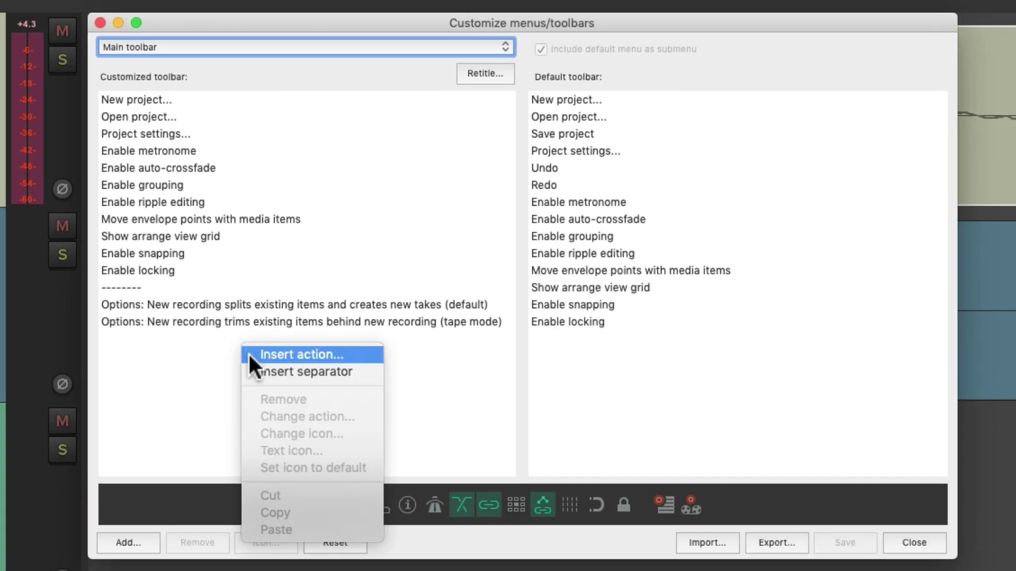
pyautogui.click(253, 370)
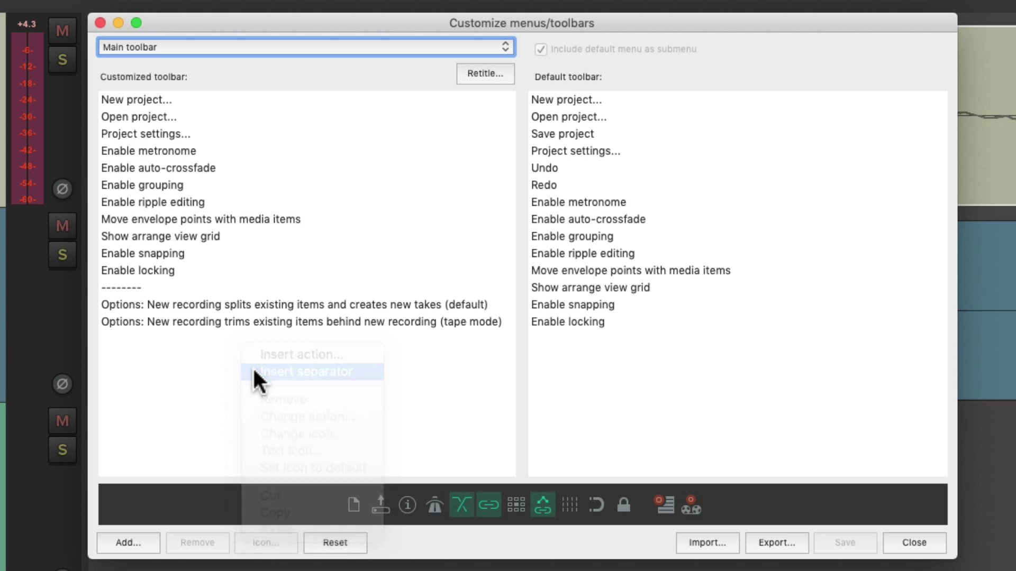
# Step: Insert the 'Item: Toggle enable/disable default fadein/fadeout' action below the separator
pyautogui.rightClick(211, 368)
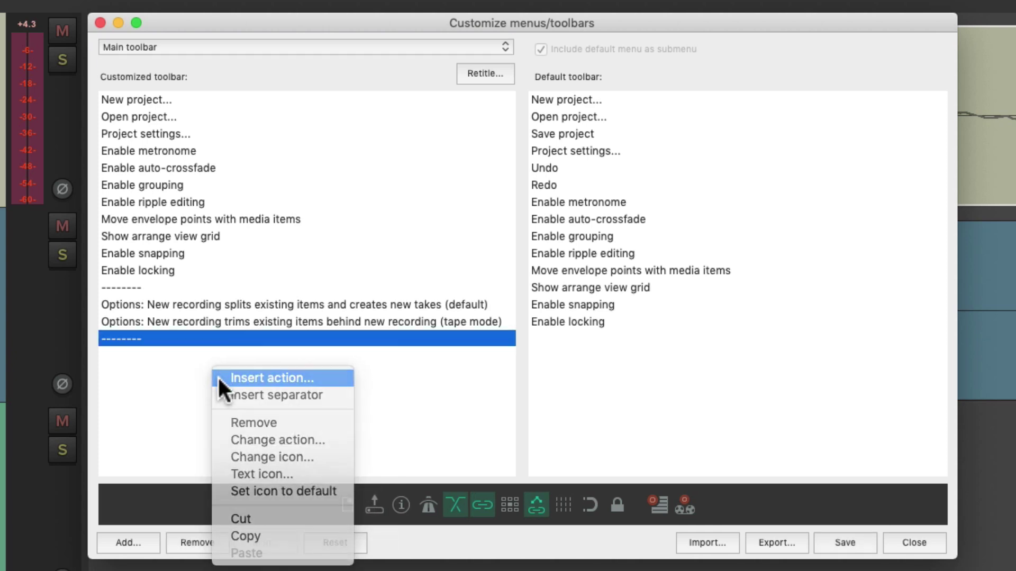
pyautogui.click(222, 378)
pyautogui.press('BackSpace')
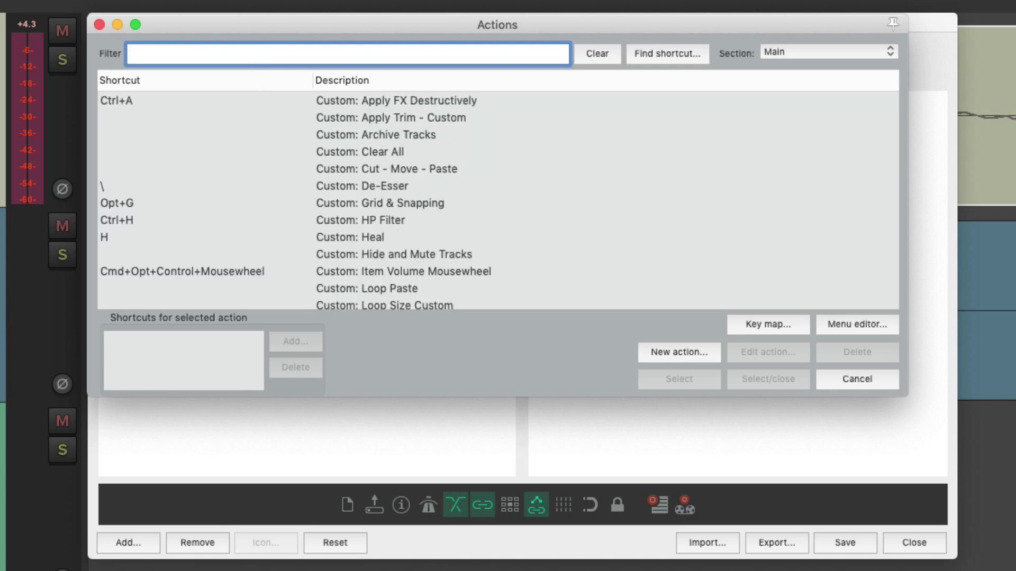
pyautogui.write('fadein')
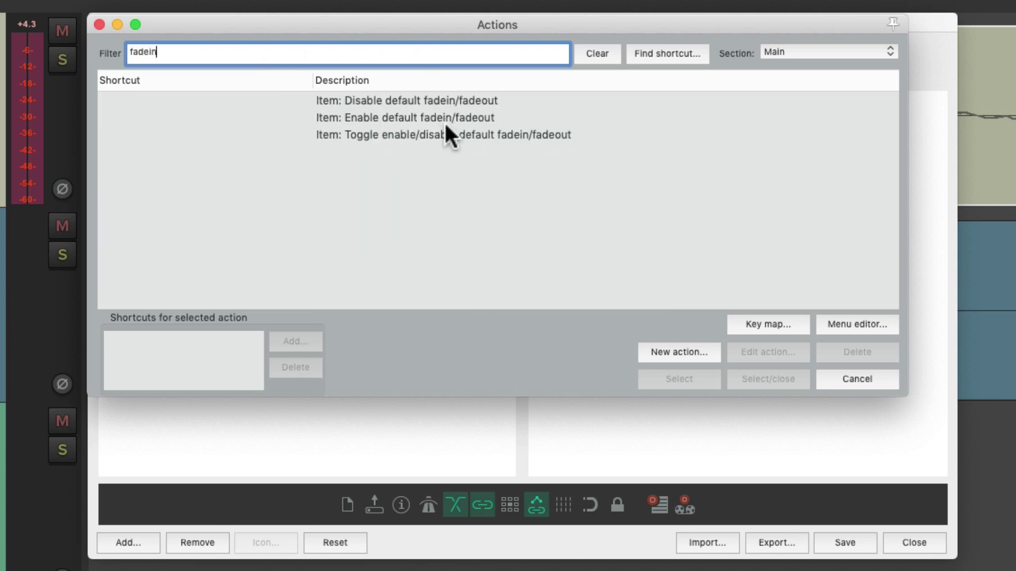
pyautogui.click(439, 134)
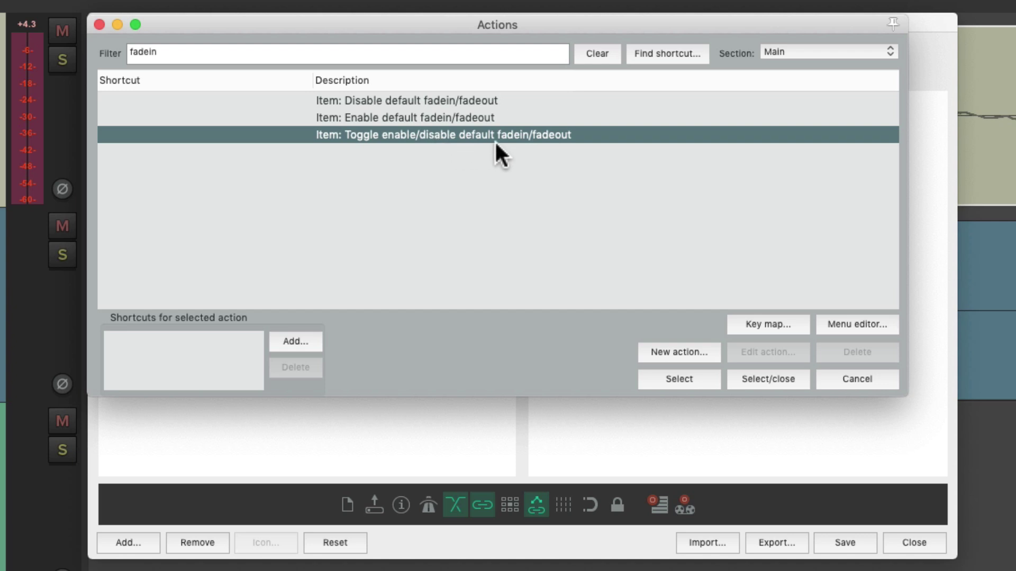
pyautogui.doubleClick(544, 139)
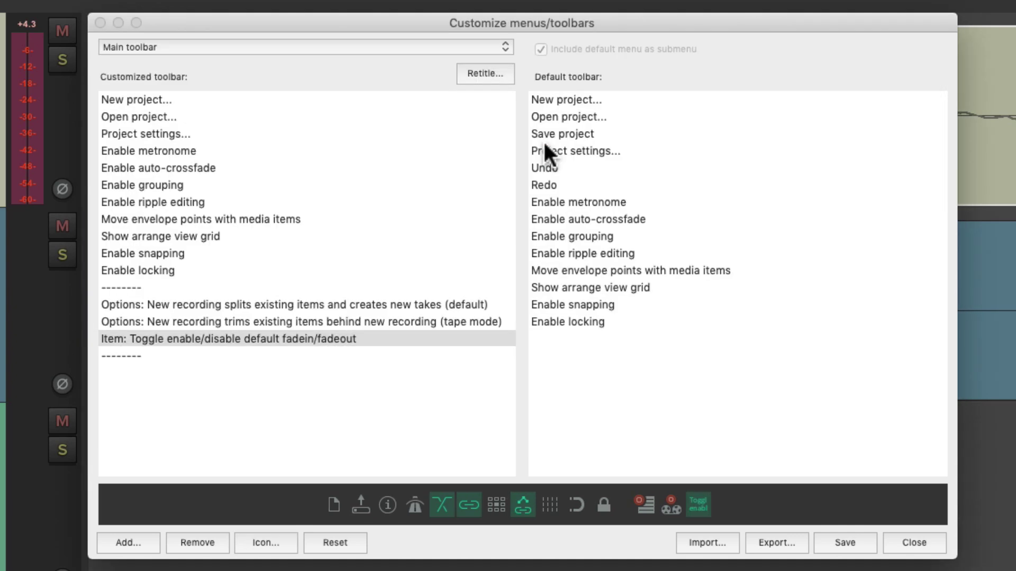
pyautogui.moveTo(223, 336); pyautogui.dragTo(225, 353)
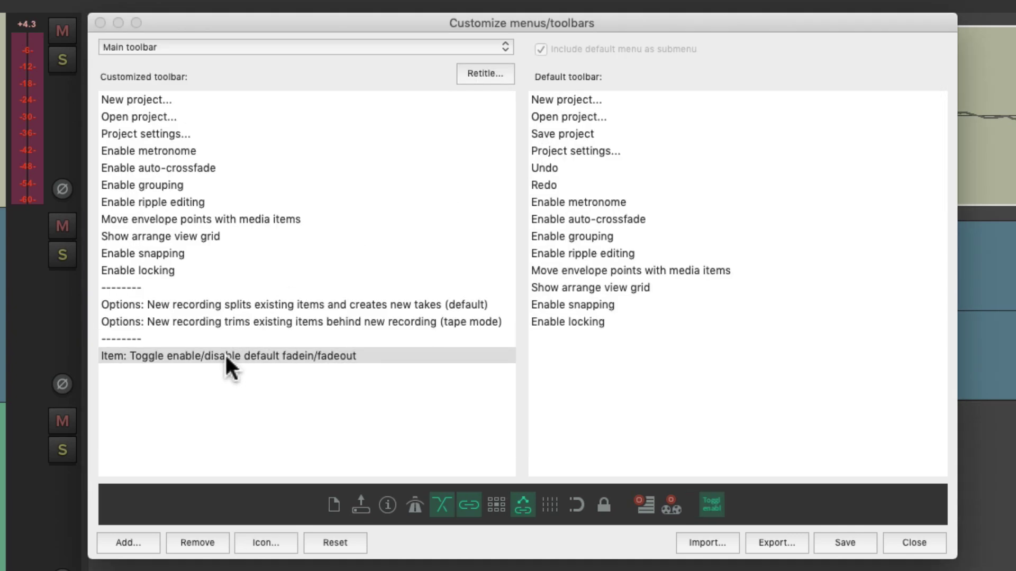
# Step: Give the fade toggle button the toolbar_audio_waveform.png icon
pyautogui.rightClick(224, 353)
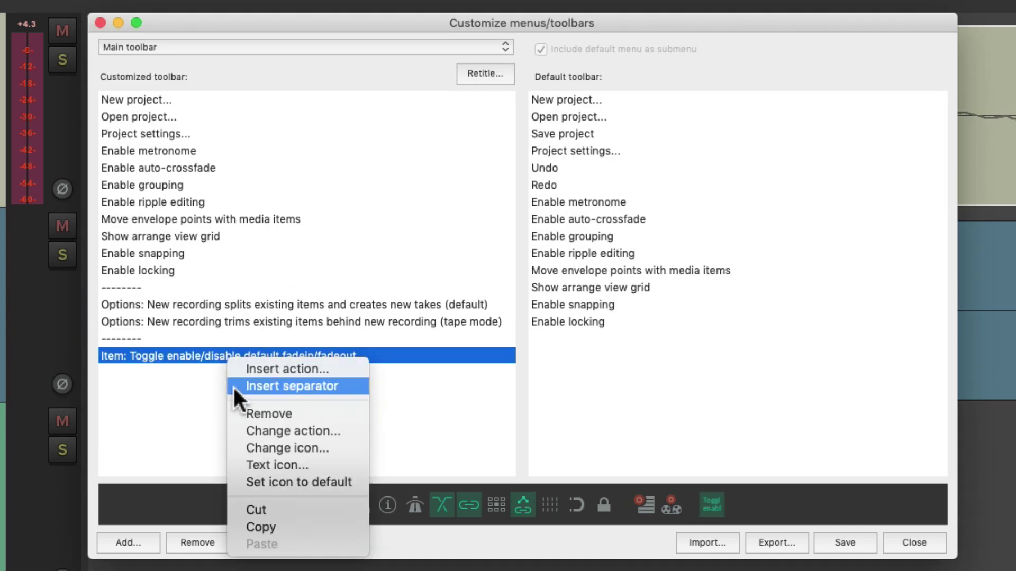
pyautogui.click(236, 447)
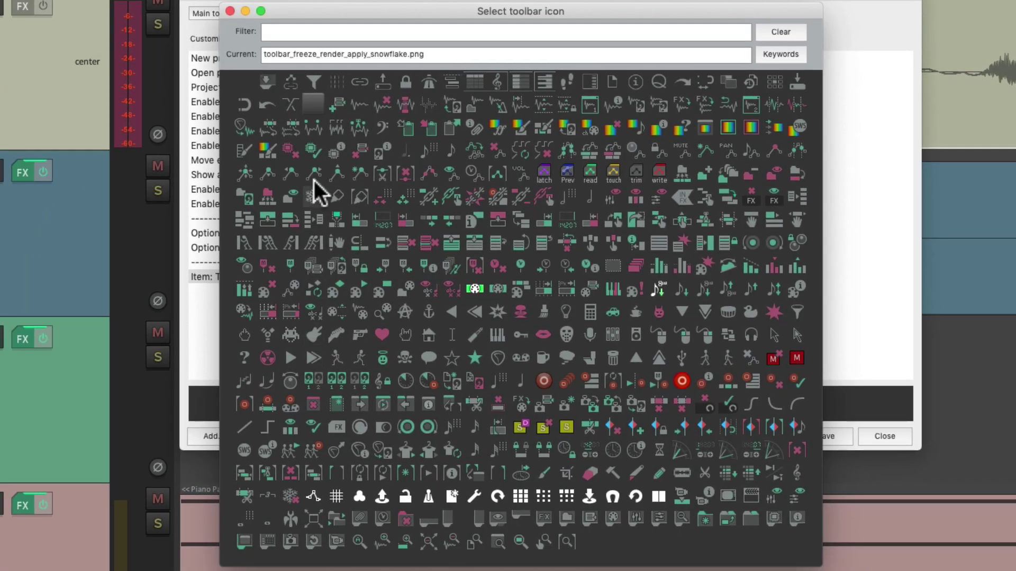
pyautogui.click(357, 110)
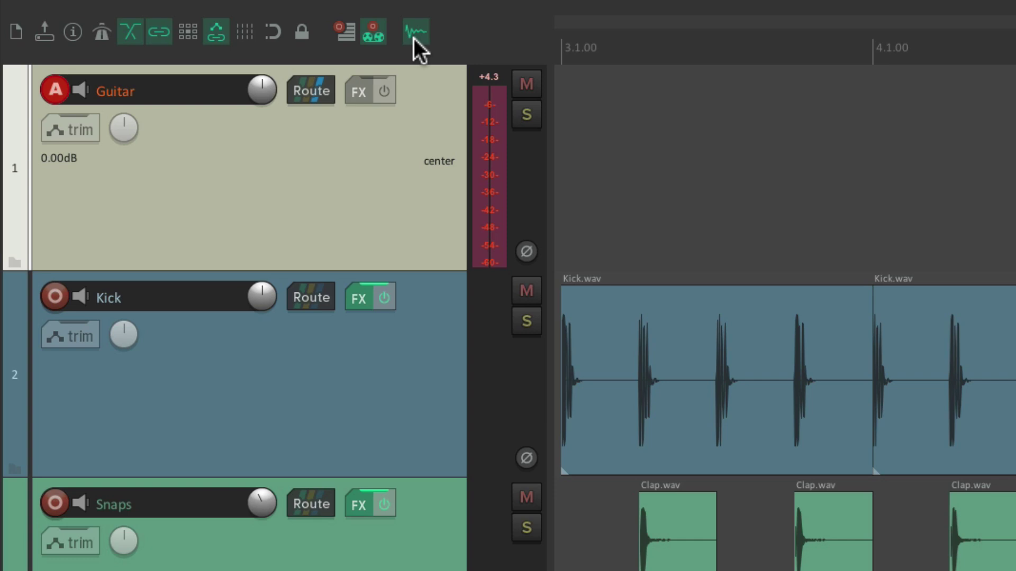
# Step: Record a new guitar take starting at the chosen position on the Guitar track
pyautogui.scroll(2, 800, 129)
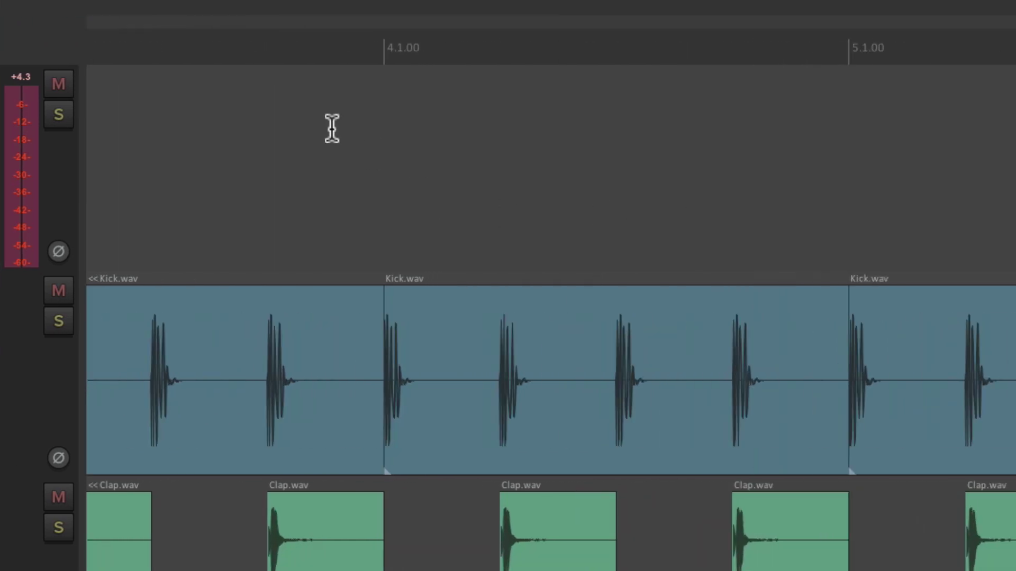
pyautogui.click(332, 146)
pyautogui.hotkey('ctrl', 'r')
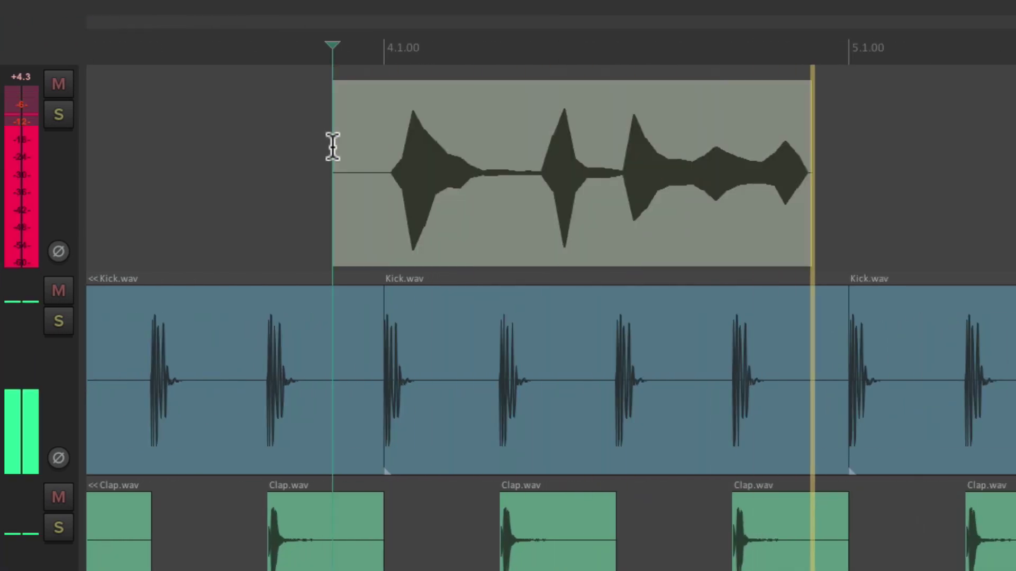
pyautogui.press('space')
# Step: Set a time selection over the guitar item and punch in another take
pyautogui.scroll(5, 332, 146)
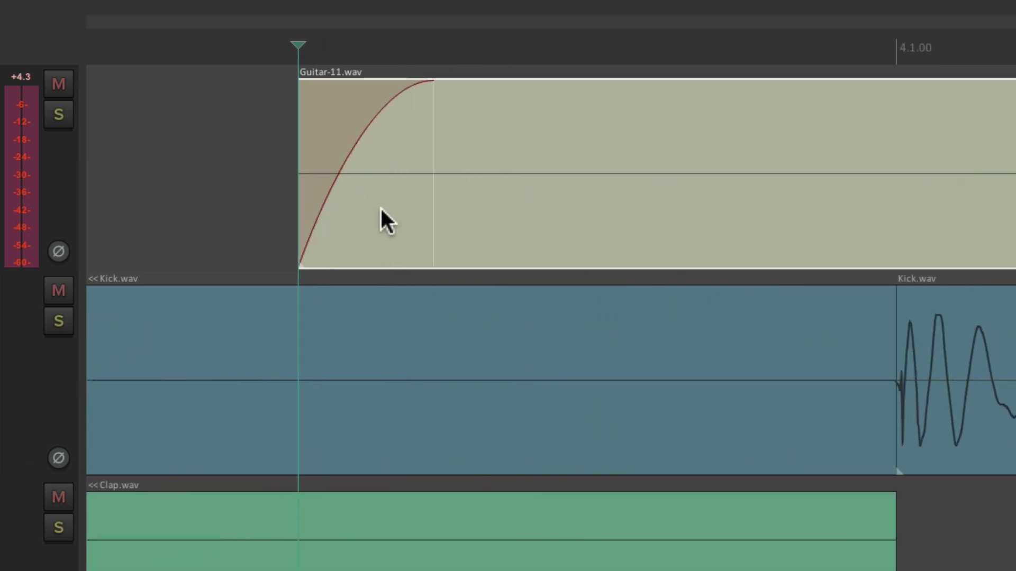
pyautogui.scroll(-4, 380, 206)
pyautogui.hscroll(10, 381, 209)
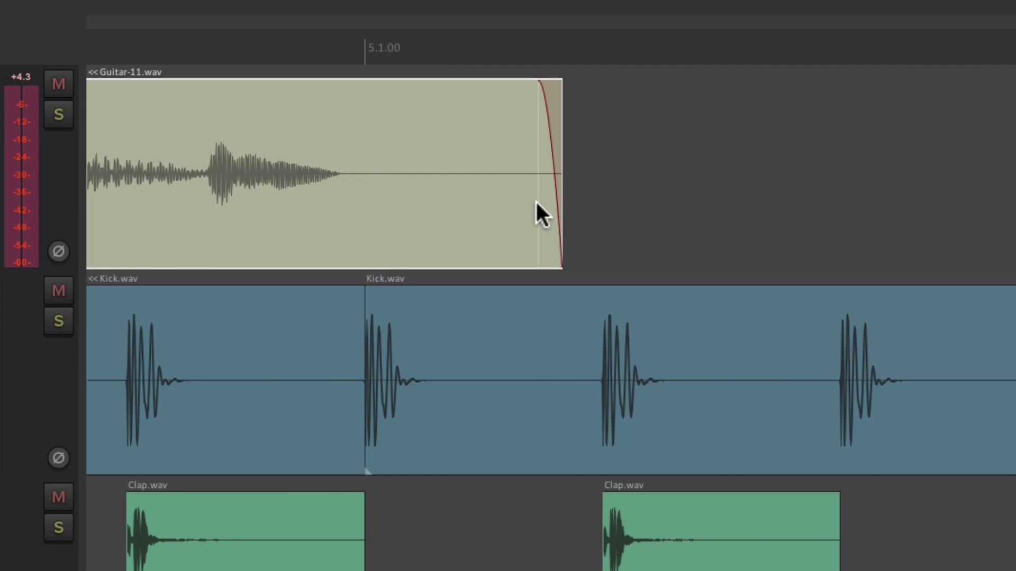
pyautogui.scroll(5, 540, 208)
pyautogui.scroll(-8, 540, 208)
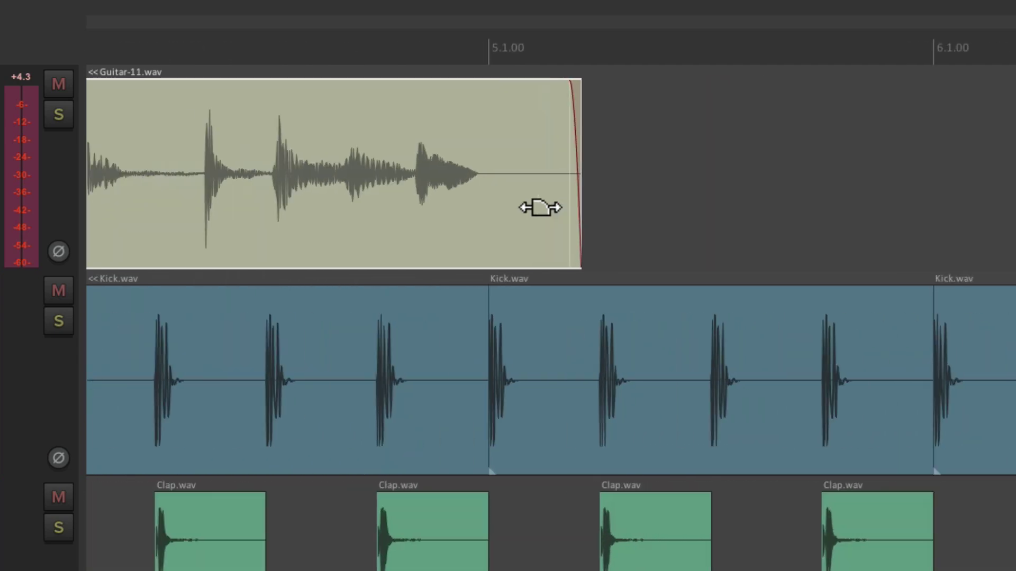
pyautogui.hscroll(-3, 539, 208)
pyautogui.moveTo(356, 57); pyautogui.dragTo(511, 48)
pyautogui.hscroll(-2, 510, 53)
pyautogui.click(146, 33)
pyautogui.press('space')
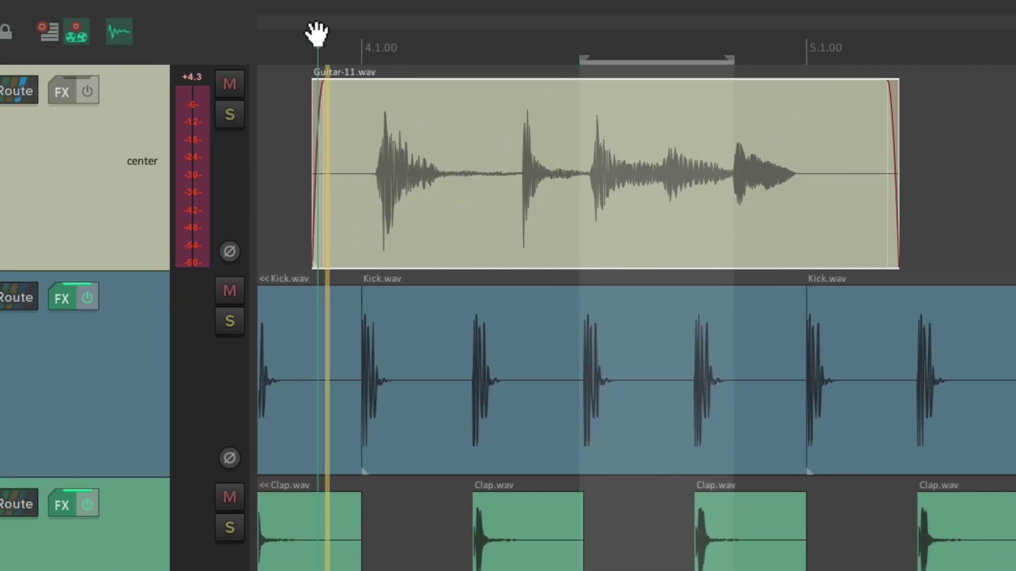
pyautogui.press('space')
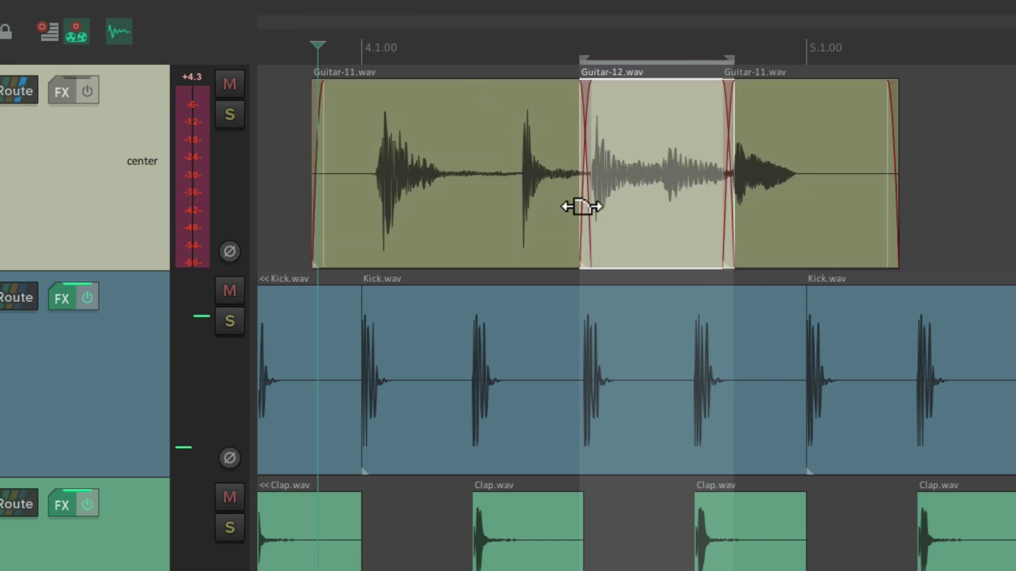
# Step: Delete all three guitar items from the top track
pyautogui.scroll(6, 582, 204)
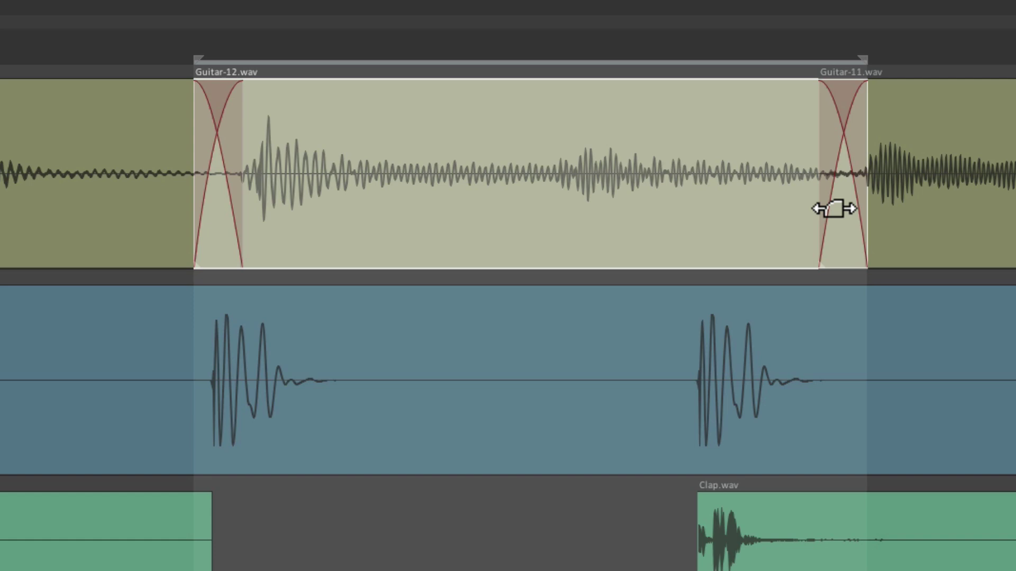
pyautogui.scroll(-5, 402, 175)
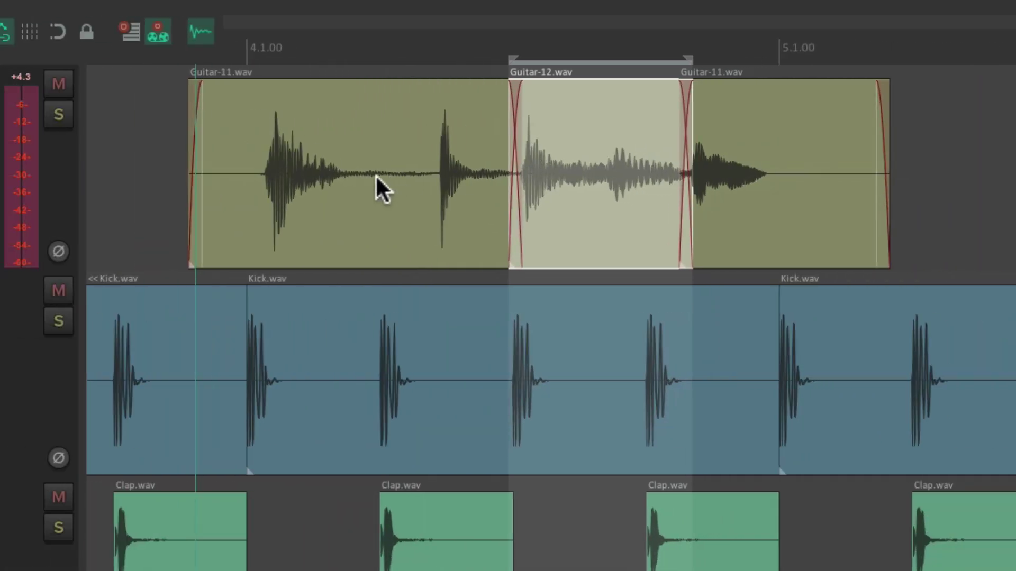
pyautogui.hscroll(-2, 382, 191)
pyautogui.press('Delete')
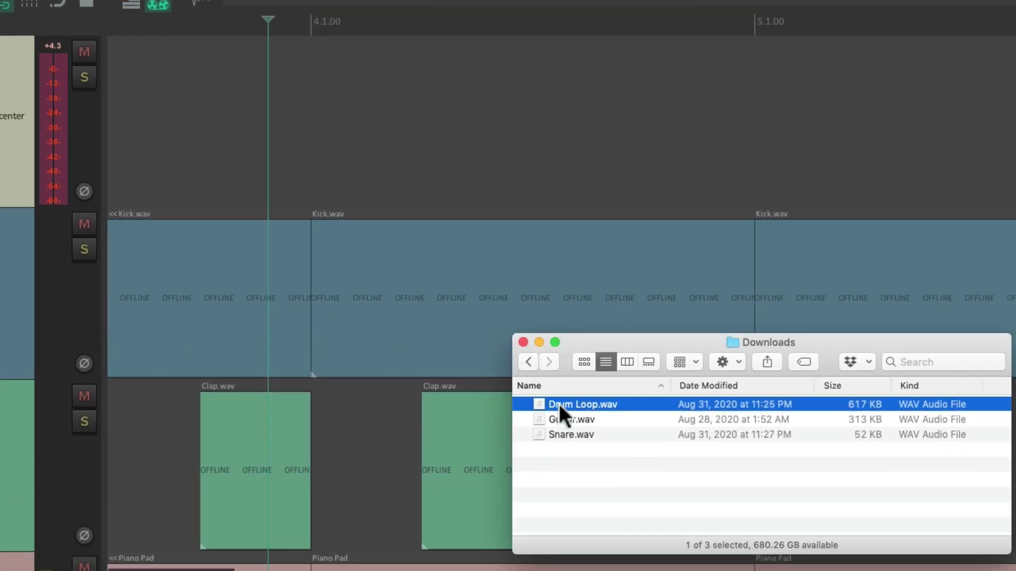
# Step: Drop Drum Loop.wav from the Downloads folder onto the top track
pyautogui.moveTo(558, 405); pyautogui.dragTo(340, 162)
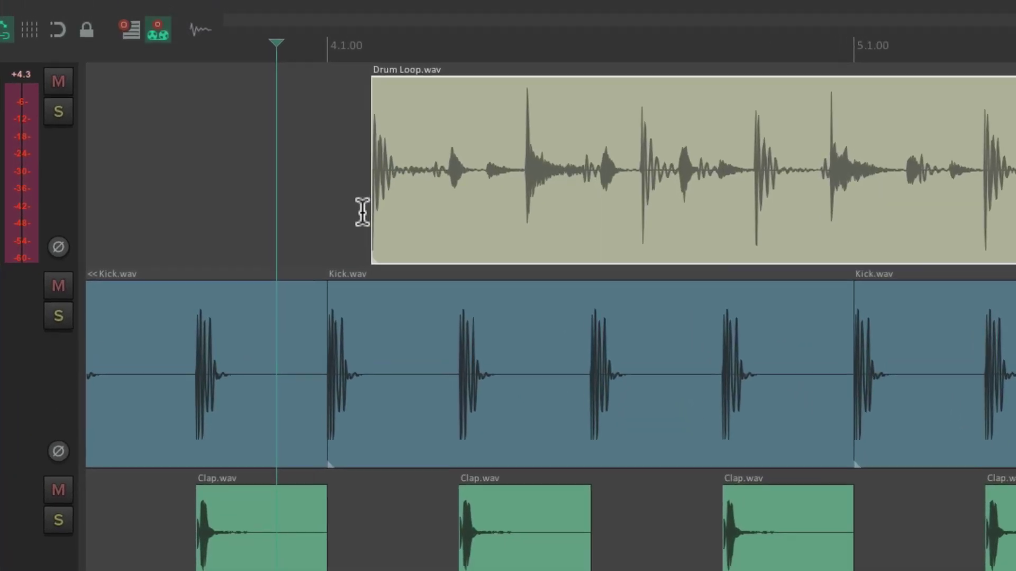
pyautogui.scroll(10, 363, 212)
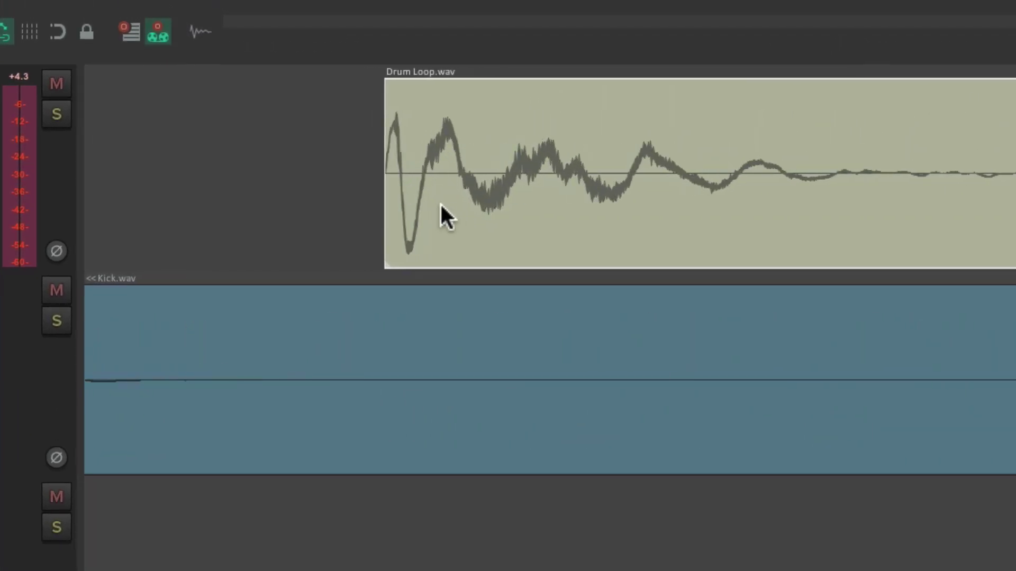
pyautogui.scroll(-8, 440, 196)
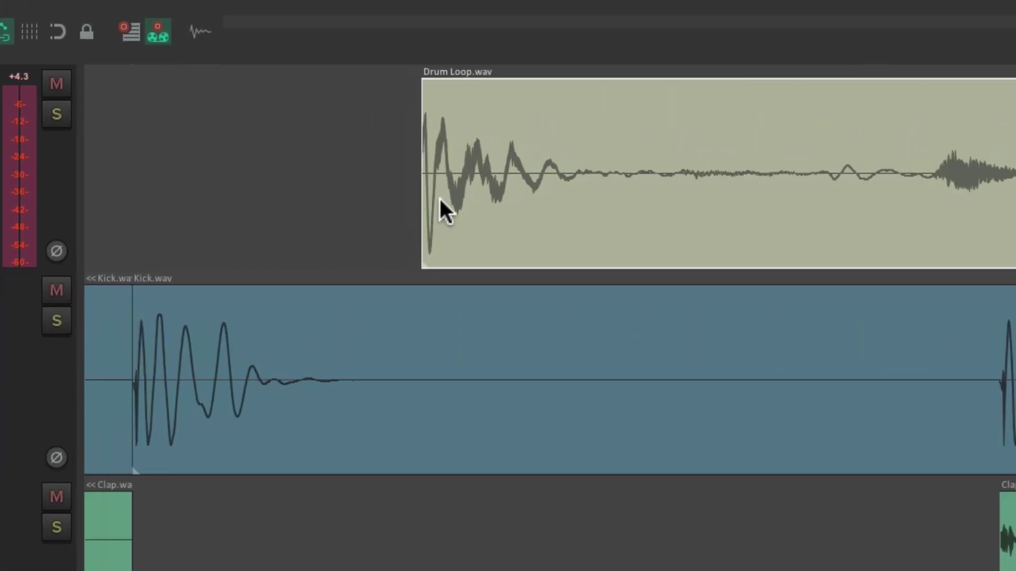
pyautogui.scroll(8, 614, 199)
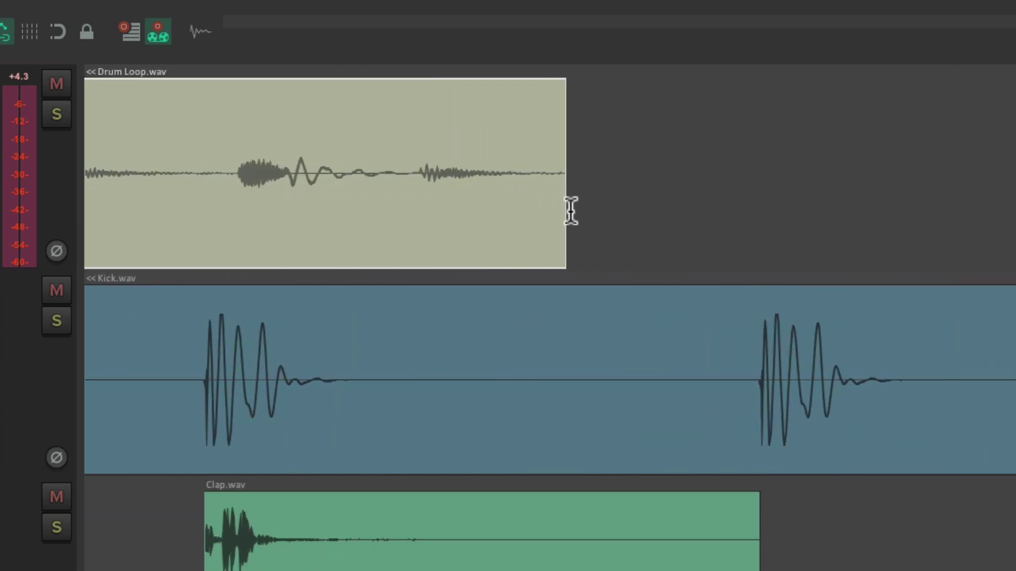
pyautogui.scroll(3, 582, 211)
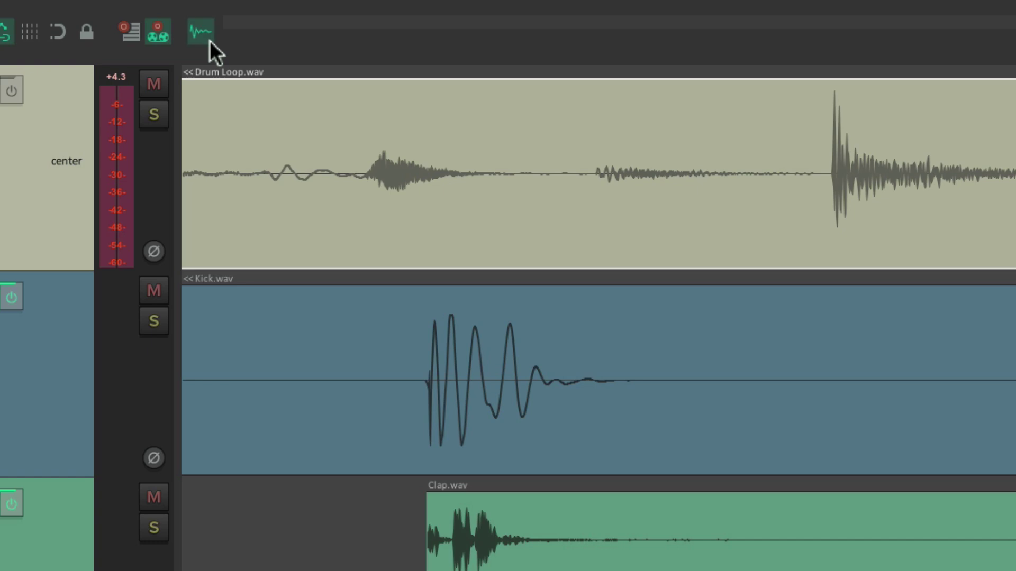
# Step: Split the Drum Loop at three edit-cursor positions, producing crossfaded splits
pyautogui.press('s')
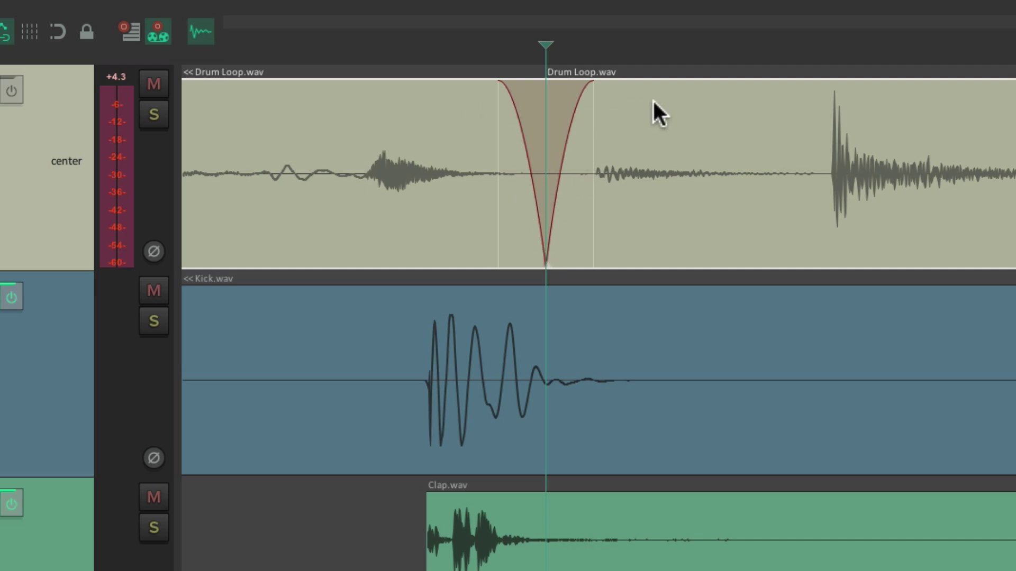
pyautogui.click(717, 213)
pyautogui.press('s')
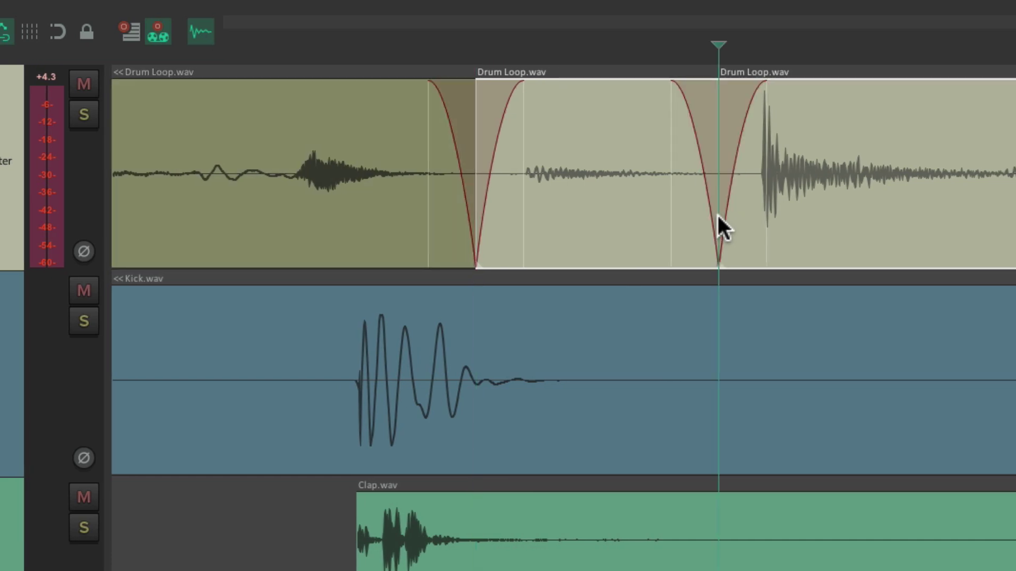
pyautogui.hscroll(4, 741, 213)
pyautogui.click(746, 221)
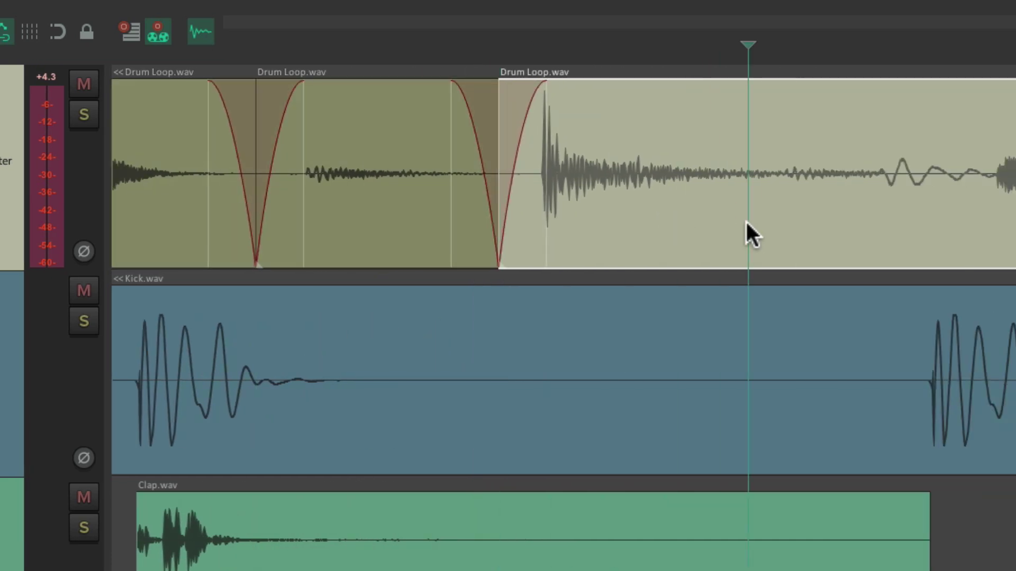
pyautogui.press('s')
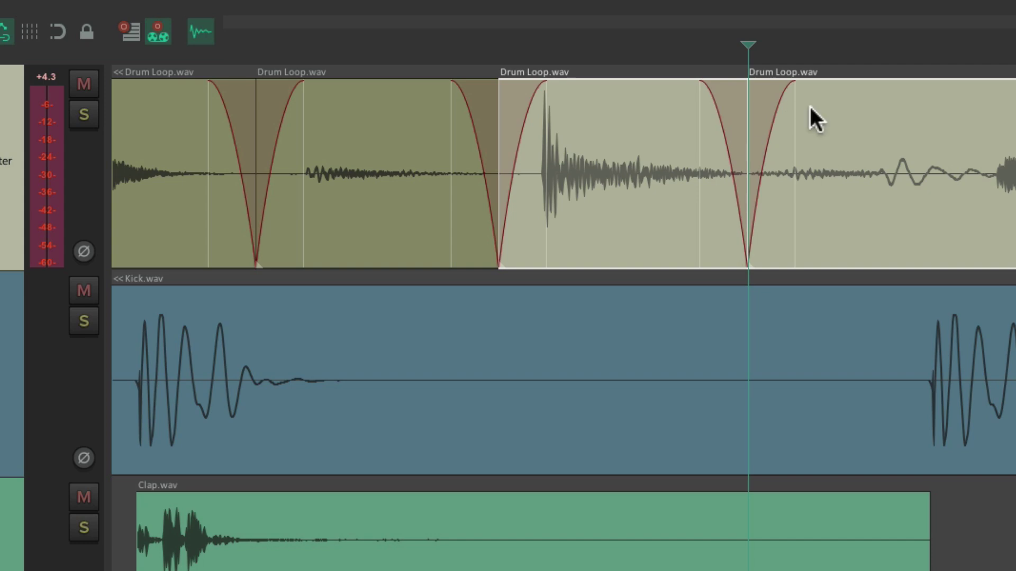
# Step: Make a plain mid-loop split without fades, then bring up the Media Item Defaults preferences
pyautogui.hscroll(-3, 805, 114)
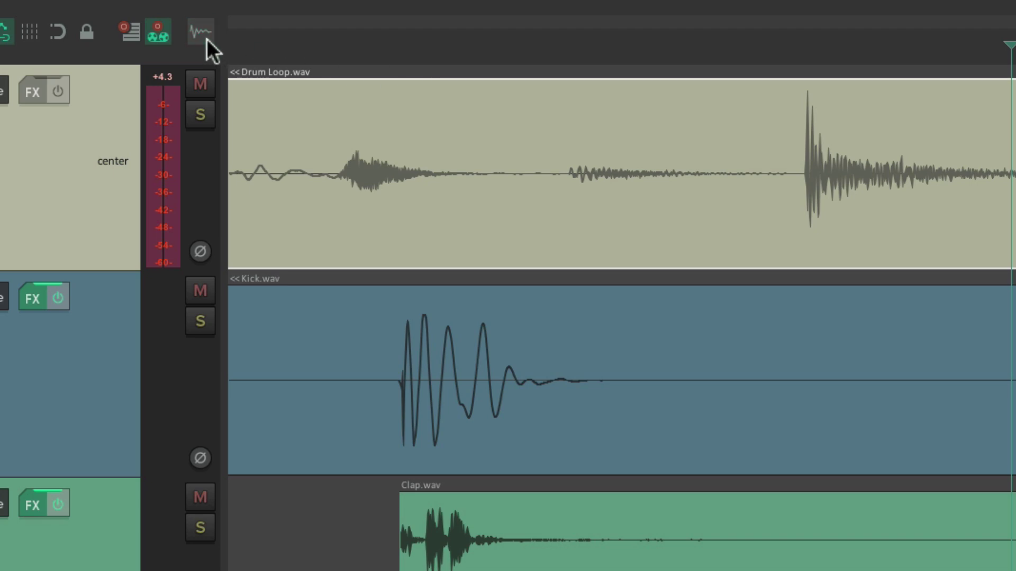
pyautogui.click(536, 235)
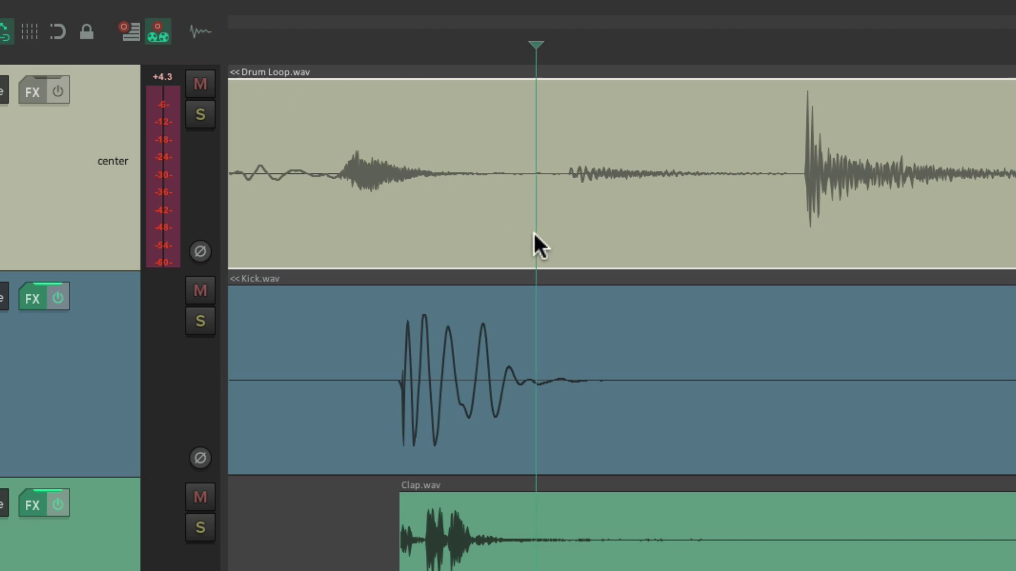
pyautogui.press('s')
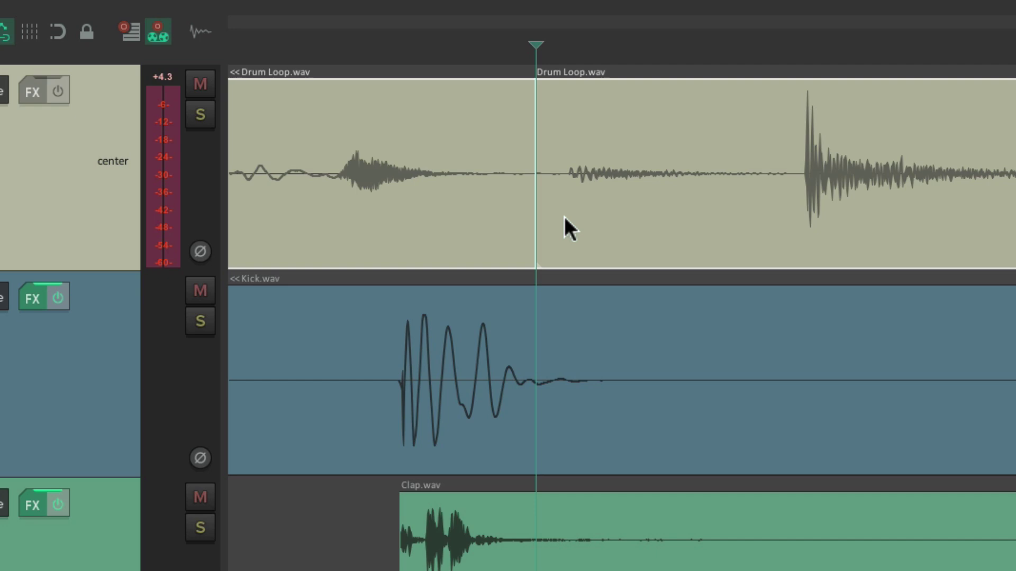
pyautogui.press('super+comma')
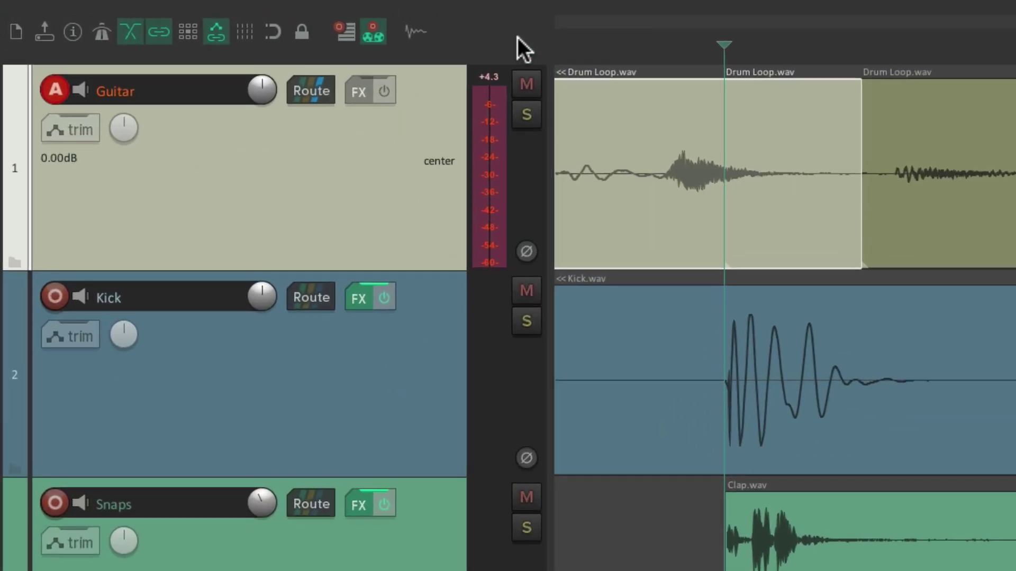
# Step: Insert the 'Options: Toggle auto-crossfade on split' action into the main toolbar
pyautogui.rightClick(517, 37)
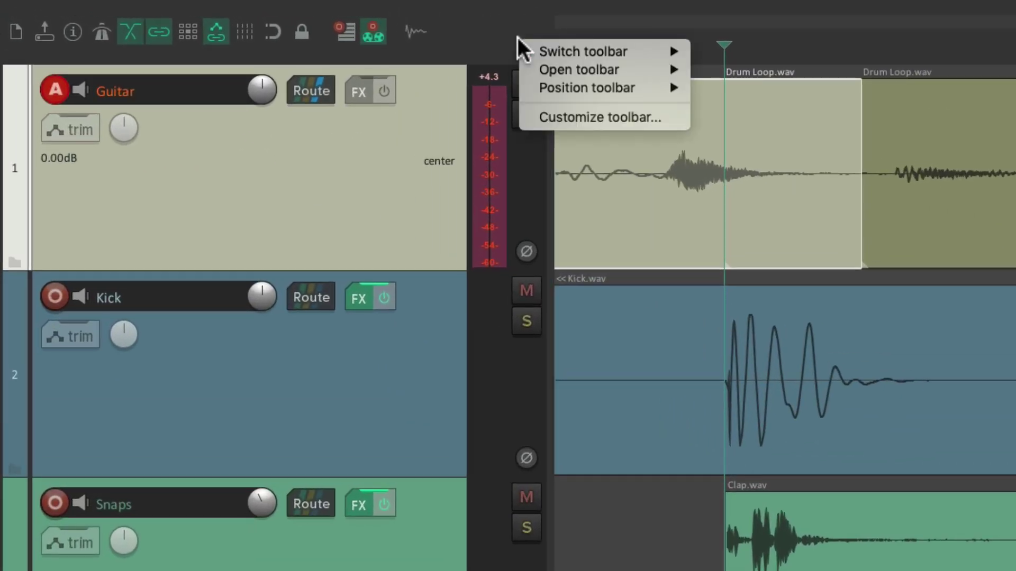
pyautogui.click(527, 117)
pyautogui.rightClick(250, 382)
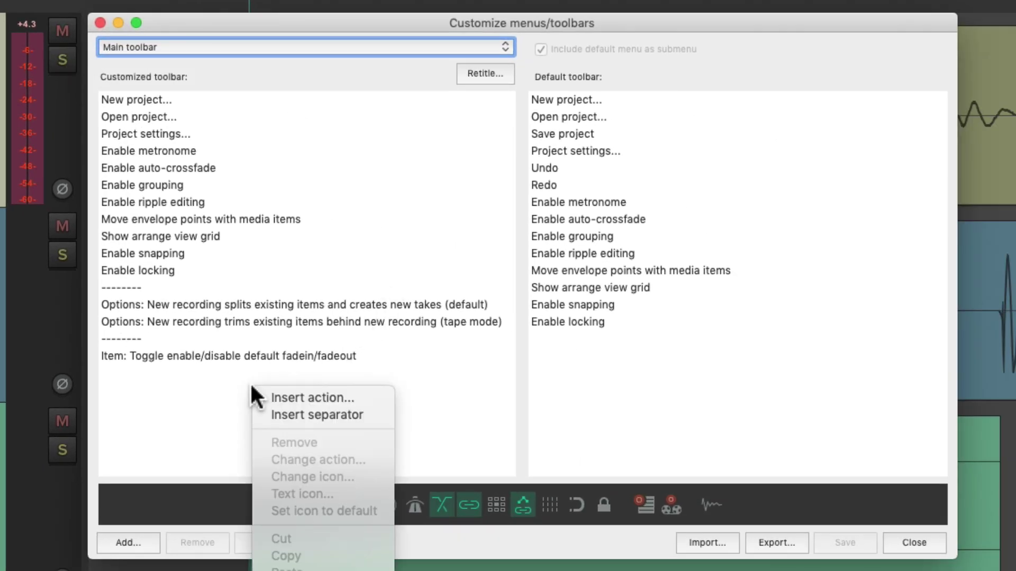
pyautogui.click(263, 398)
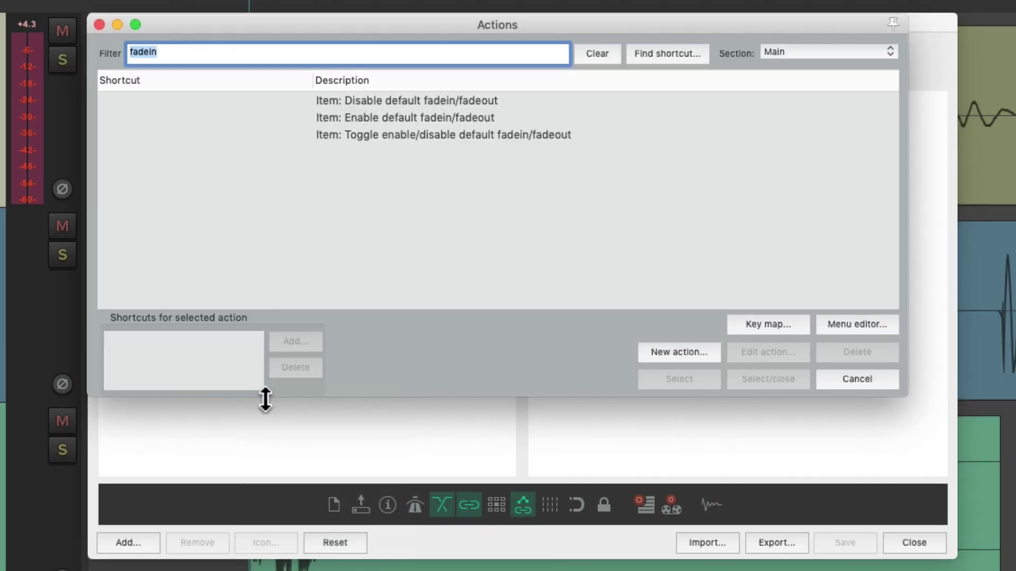
pyautogui.write('crossfade spl')
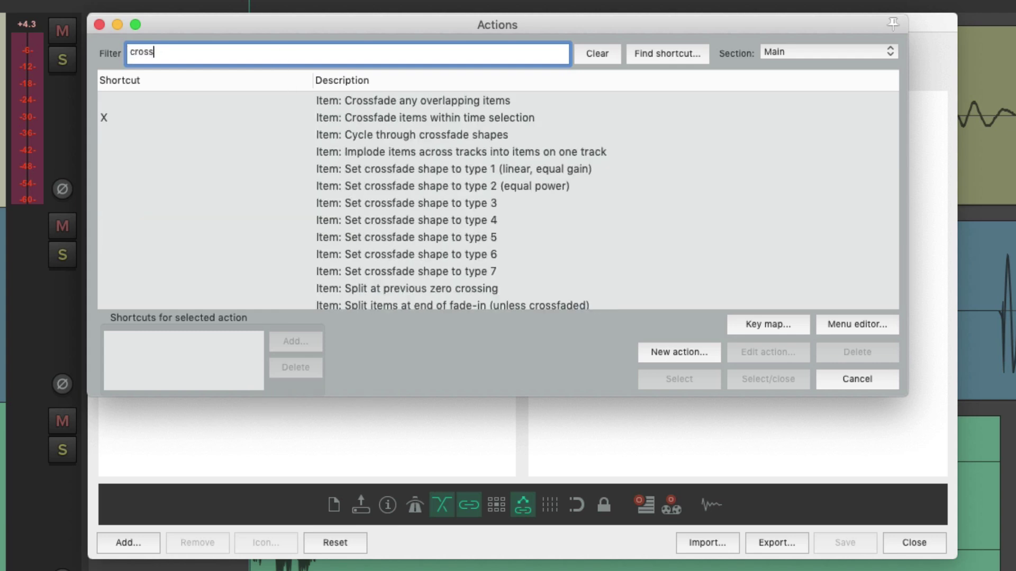
pyautogui.write('it')
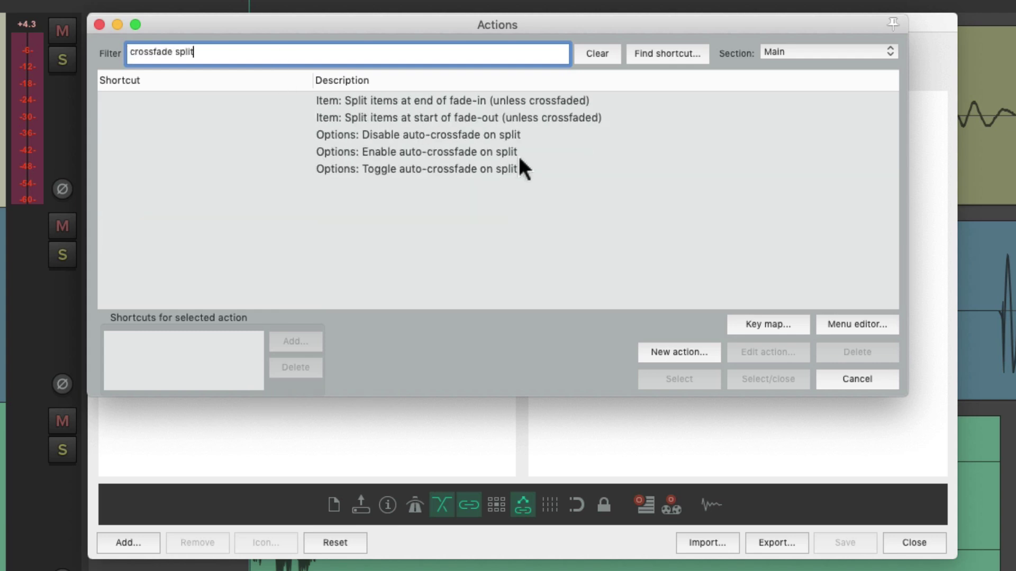
pyautogui.click(543, 168)
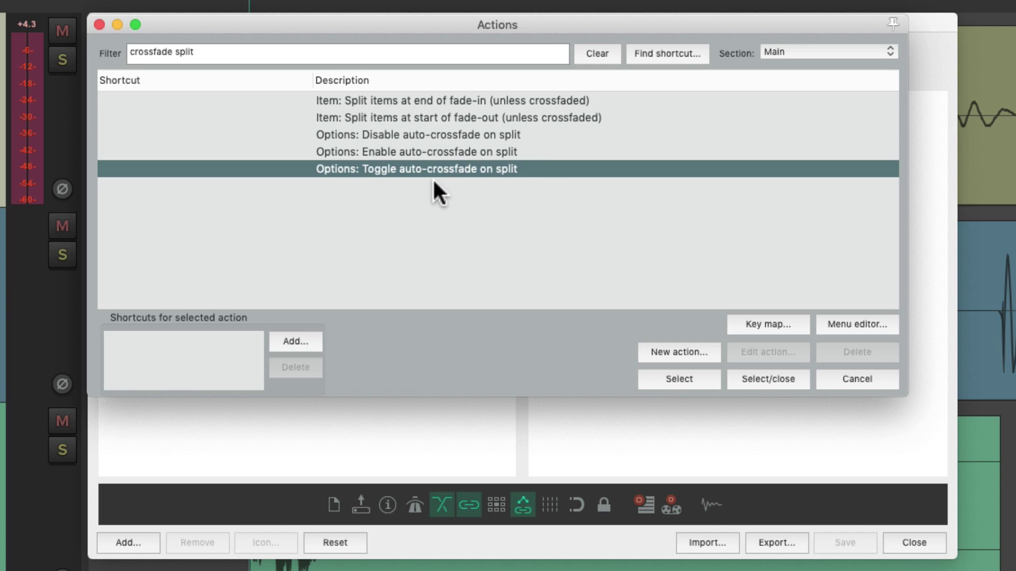
pyautogui.doubleClick(484, 171)
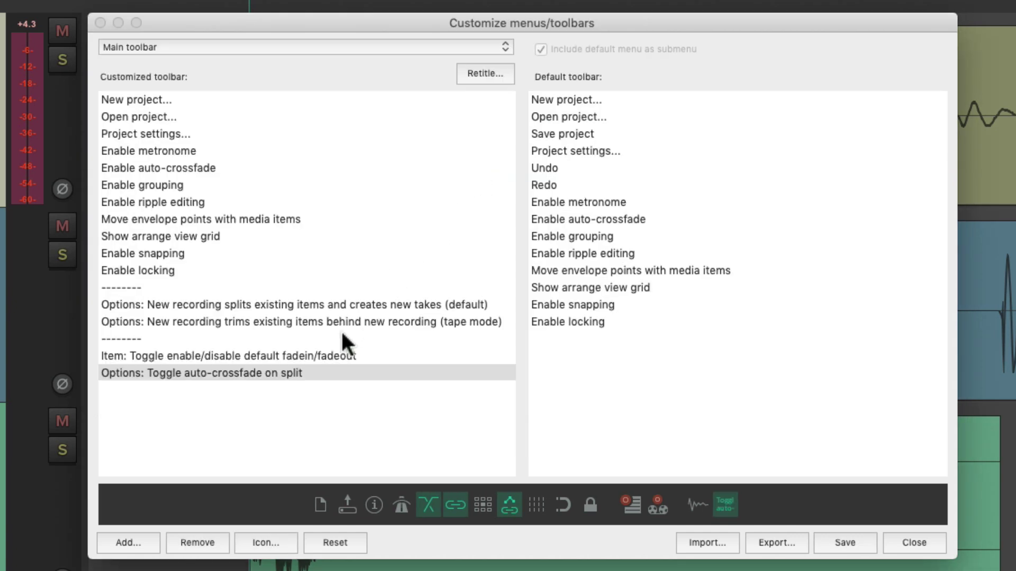
# Step: Give the new auto-crossfade button the toolbar_split_scissors.png icon
pyautogui.click(310, 370)
pyautogui.rightClick(310, 370)
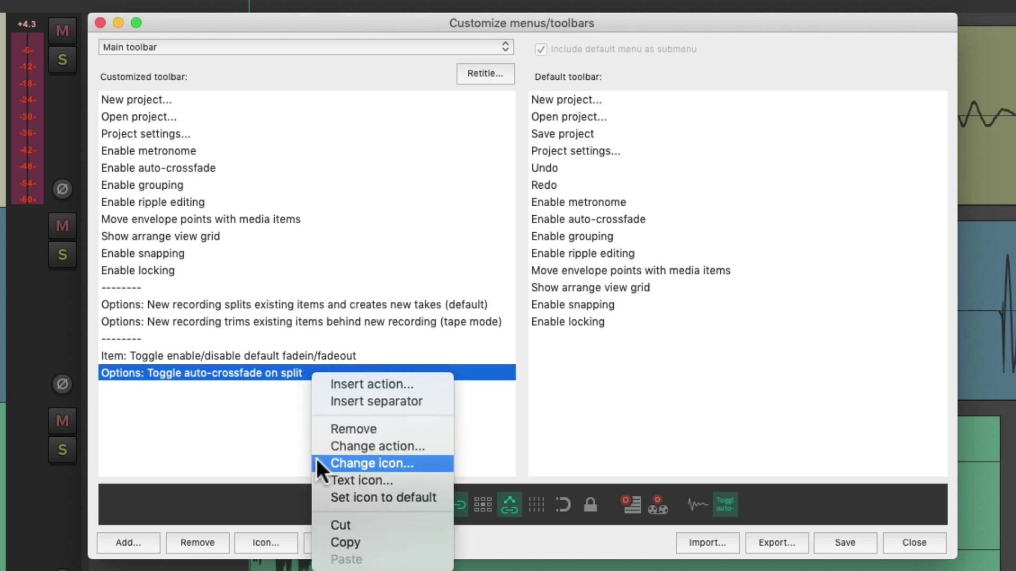
pyautogui.click(319, 464)
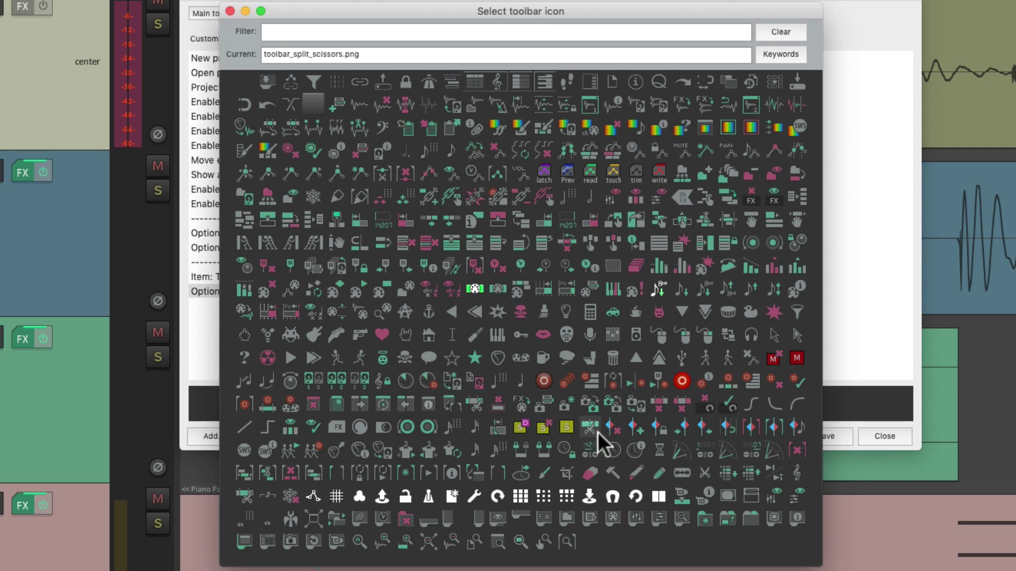
pyautogui.click(599, 435)
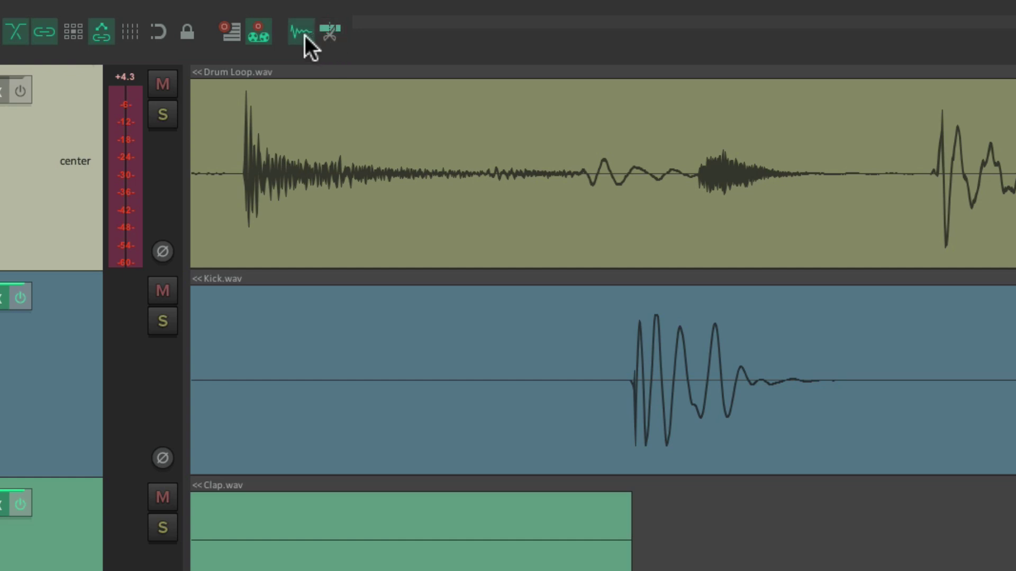
# Step: Test a crossfaded split on the drum loop and undo it
pyautogui.click(562, 235)
pyautogui.press('s')
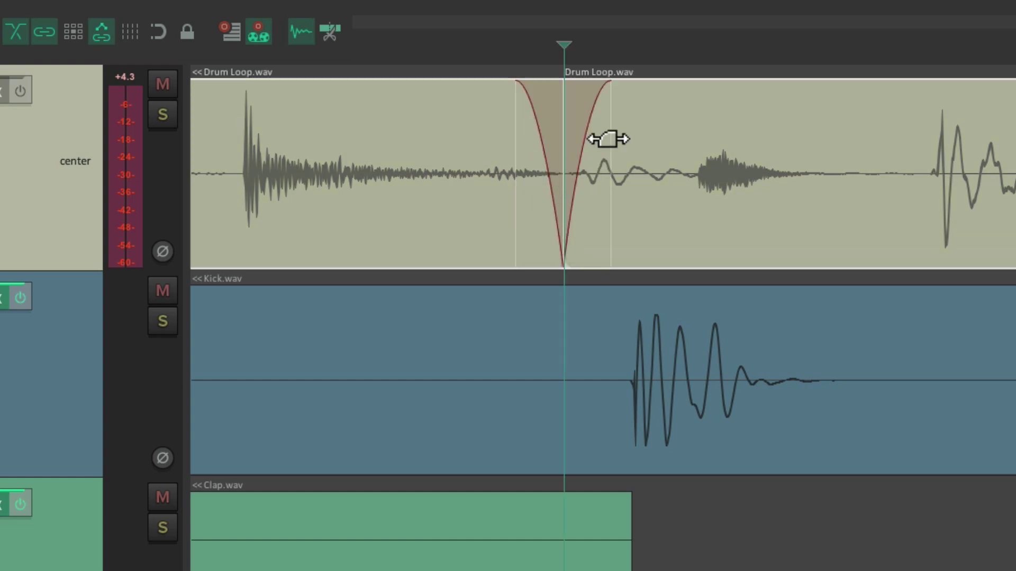
pyautogui.hotkey('ctrl', 'z')
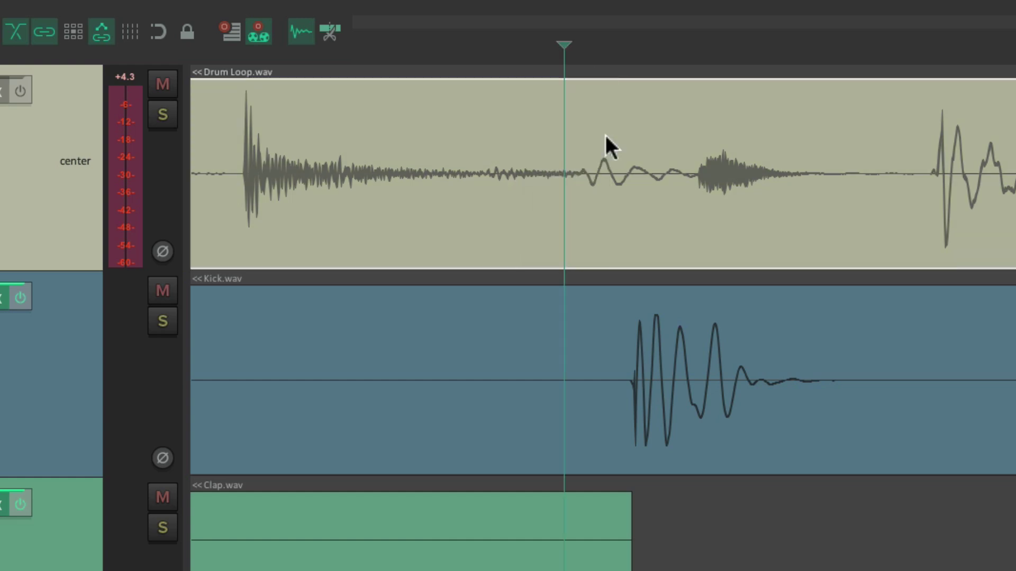
# Step: Turn off default item fades, split the drum loop twice without crossfades, then undo both
pyautogui.click(295, 37)
pyautogui.click(656, 233)
pyautogui.press('s')
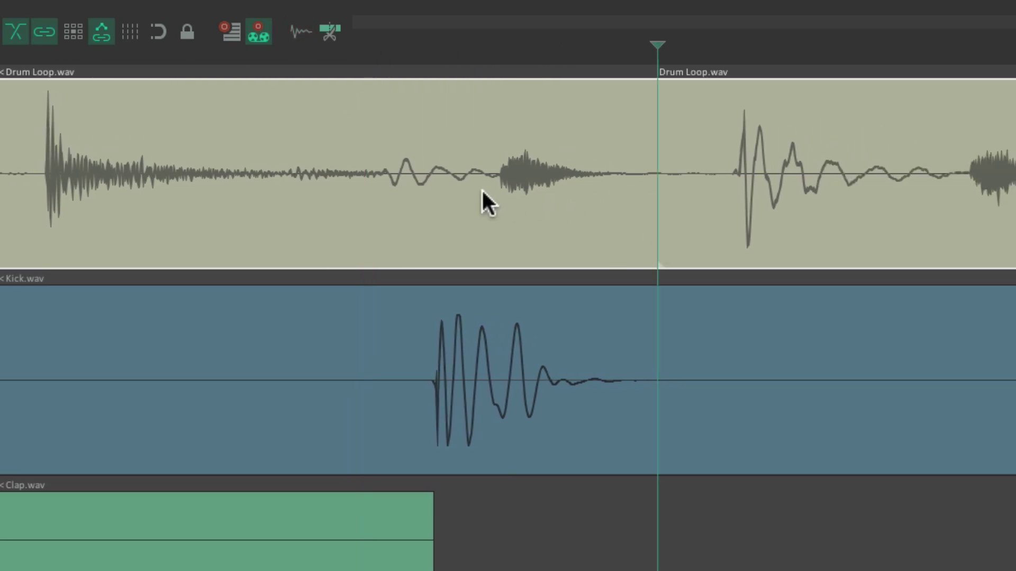
pyautogui.click(453, 214)
pyautogui.press('s')
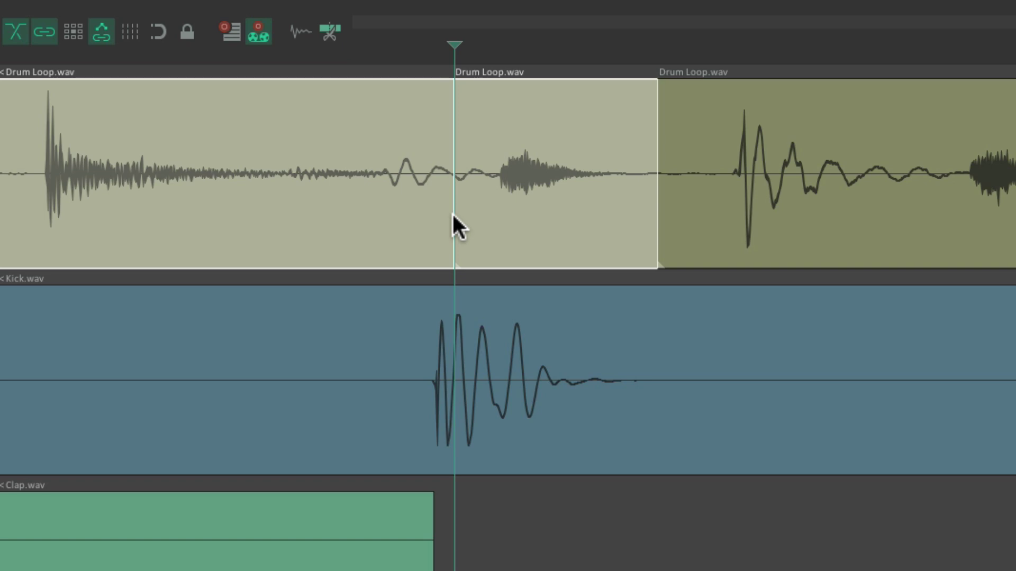
pyautogui.hotkey('ctrl', 'z')
pyautogui.hotkey('ctrl', 'z')
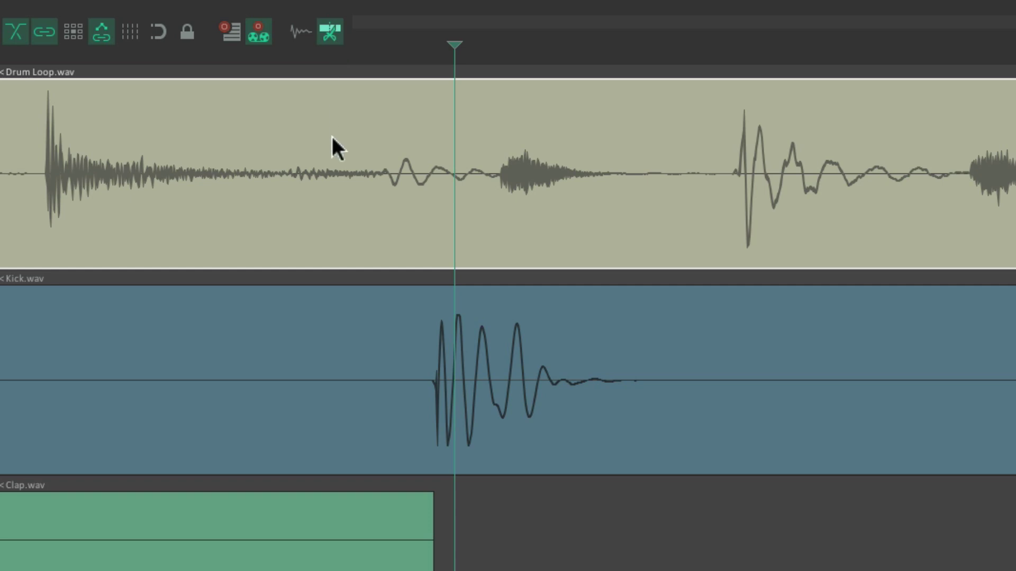
# Step: Split the drum loop at four points, each creating a crossfade via auto-crossfade on split
pyautogui.click(330, 202)
pyautogui.press('s')
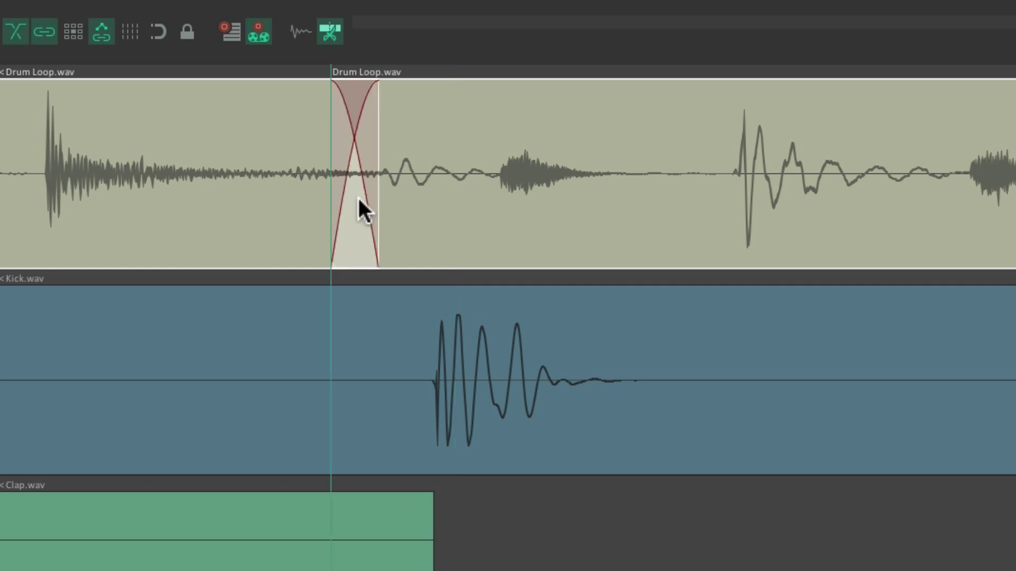
pyautogui.hscroll(5, 544, 212)
pyautogui.click(477, 223)
pyautogui.press('s')
pyautogui.click(639, 236)
pyautogui.press('s')
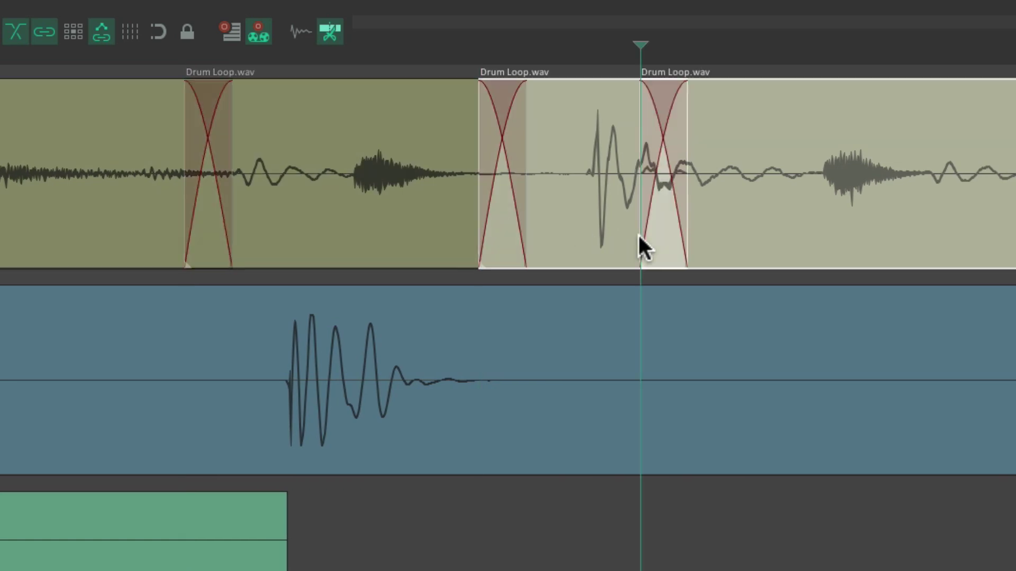
pyautogui.click(746, 234)
pyautogui.press('s')
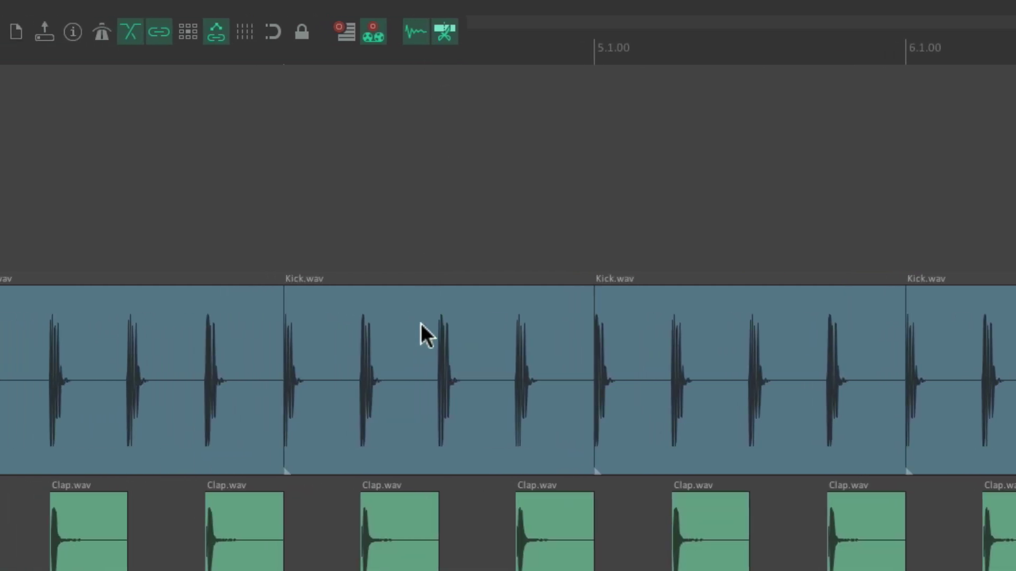
# Step: Copy a Kick.wav item onto the top track, overlap the two Kick items from each side, then separate them
pyautogui.moveTo(421, 323); pyautogui.dragTo(618, 120)
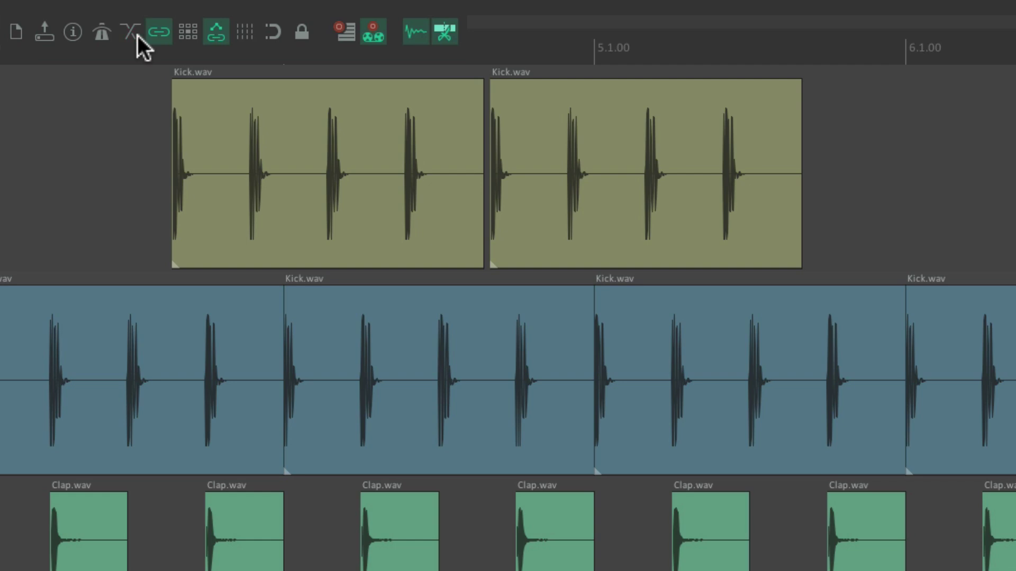
pyautogui.moveTo(588, 110); pyautogui.dragTo(374, 118)
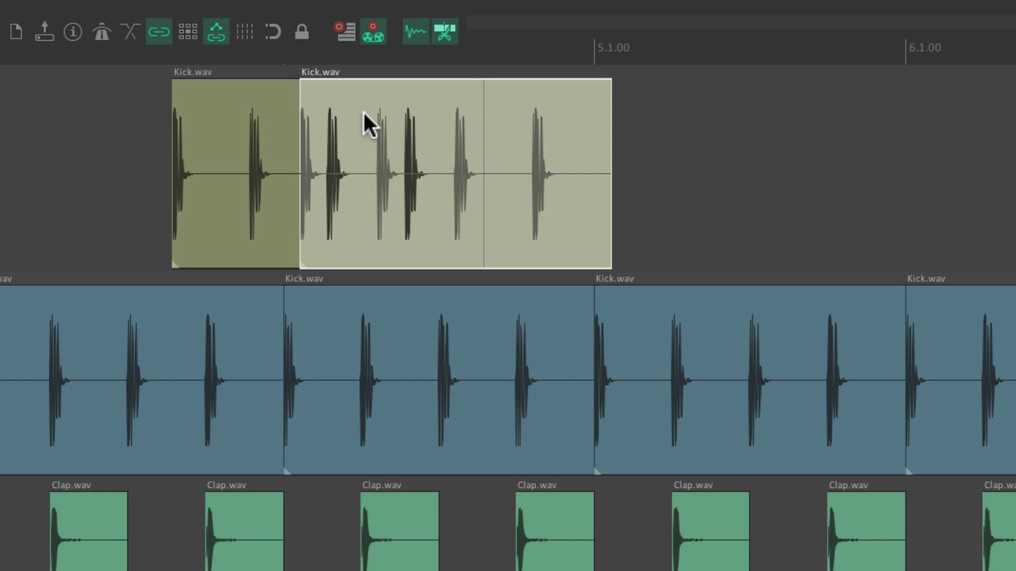
pyautogui.moveTo(365, 122); pyautogui.dragTo(676, 118)
pyautogui.moveTo(325, 118); pyautogui.dragTo(672, 108)
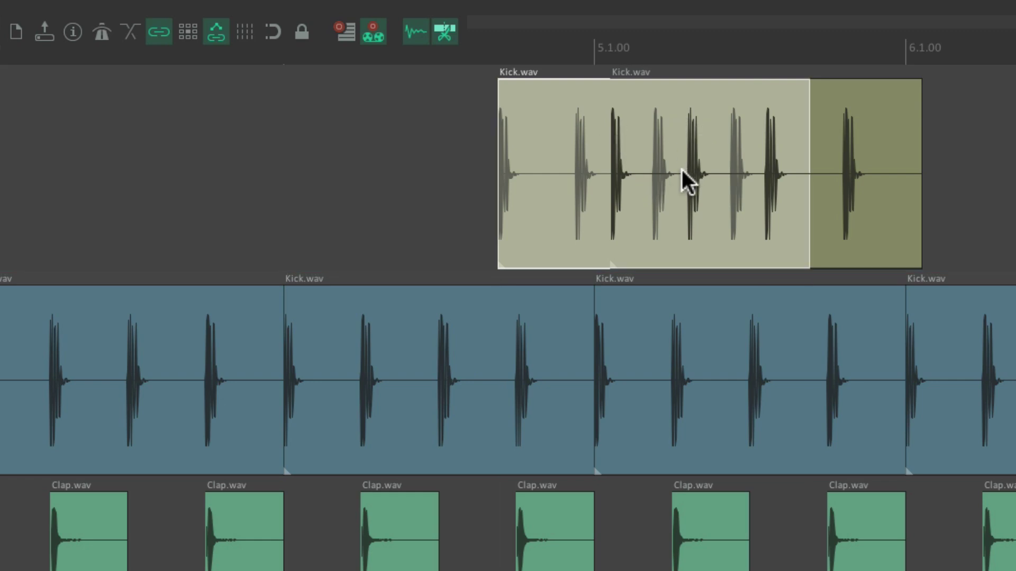
pyautogui.moveTo(553, 118); pyautogui.dragTo(238, 127)
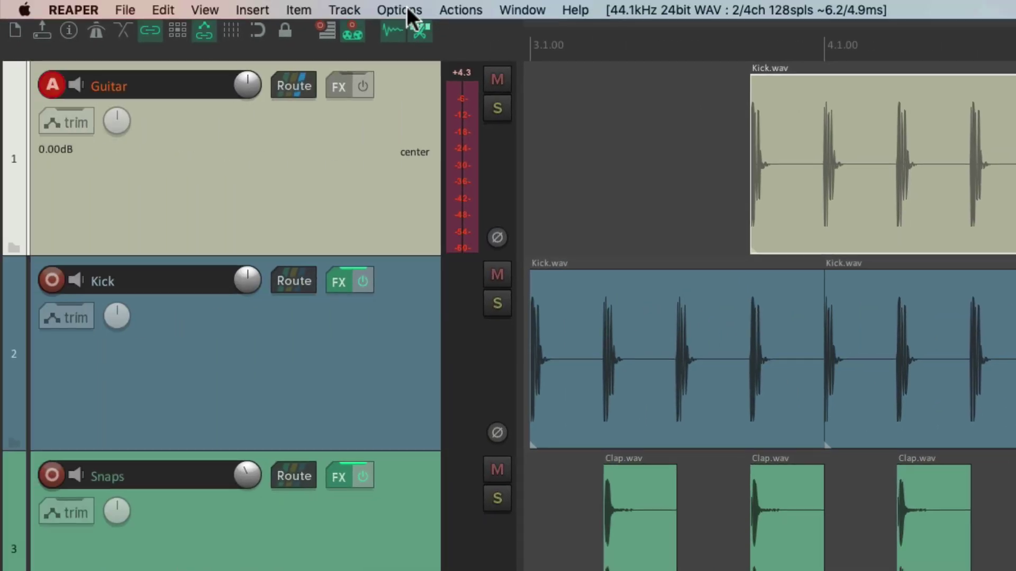
# Step: Enable trim content behind media items and drag the right Kick.wav item over the left one to test it
pyautogui.click(404, 10)
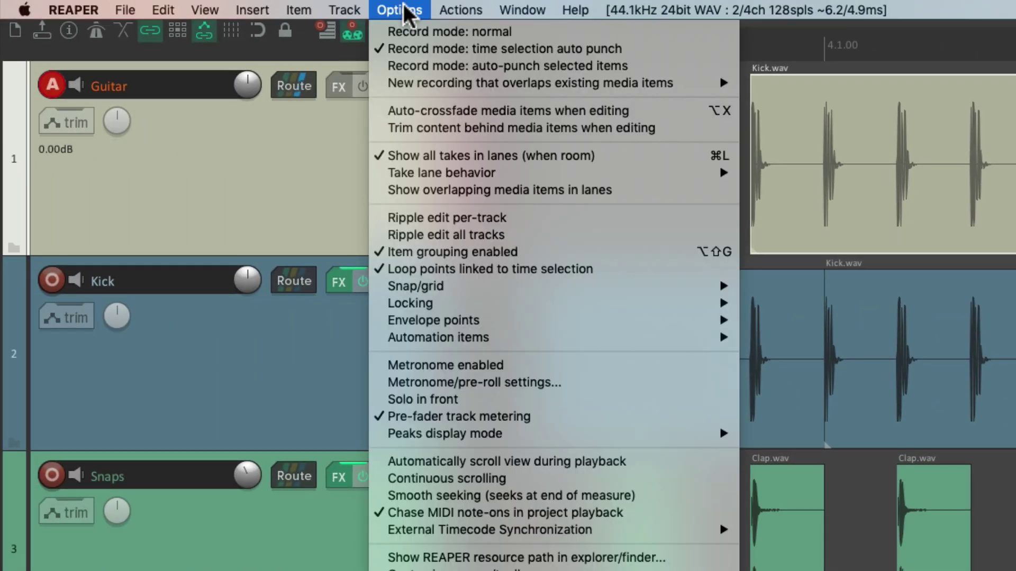
pyautogui.click(379, 128)
pyautogui.click(684, 115)
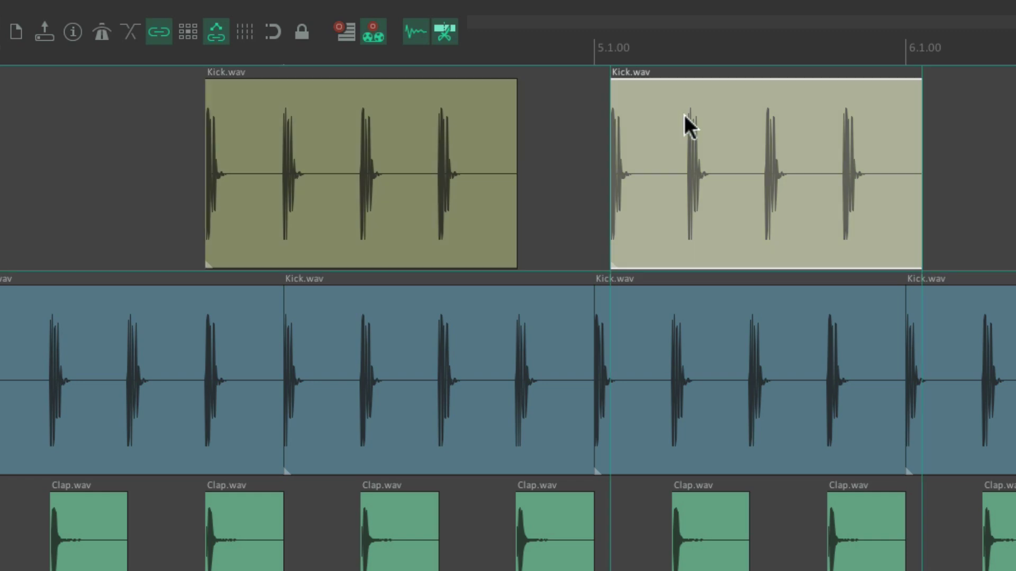
pyautogui.moveTo(684, 116); pyautogui.dragTo(355, 145)
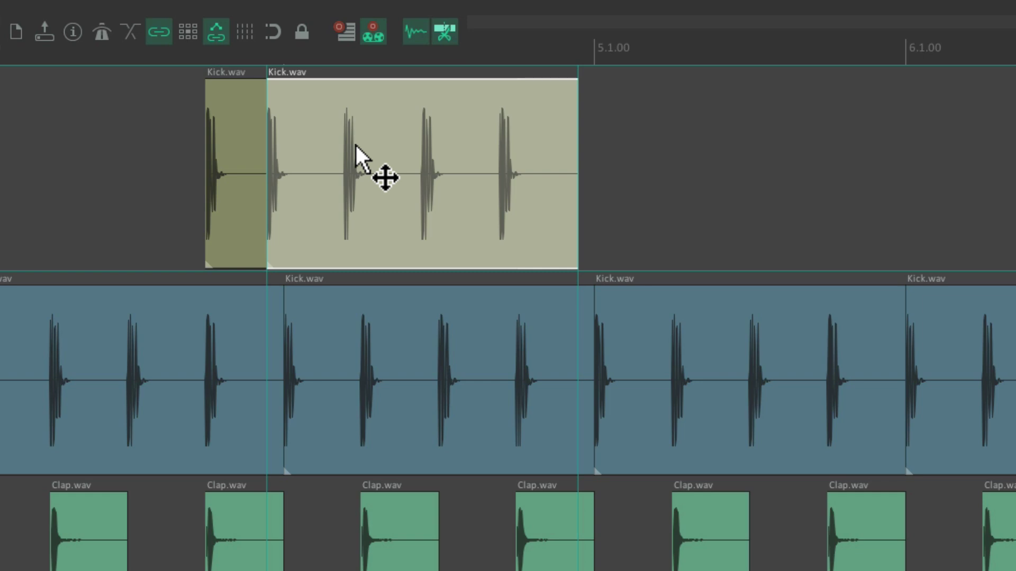
pyautogui.moveTo(355, 145); pyautogui.dragTo(355, 154)
pyautogui.moveTo(338, 110); pyautogui.dragTo(585, 113)
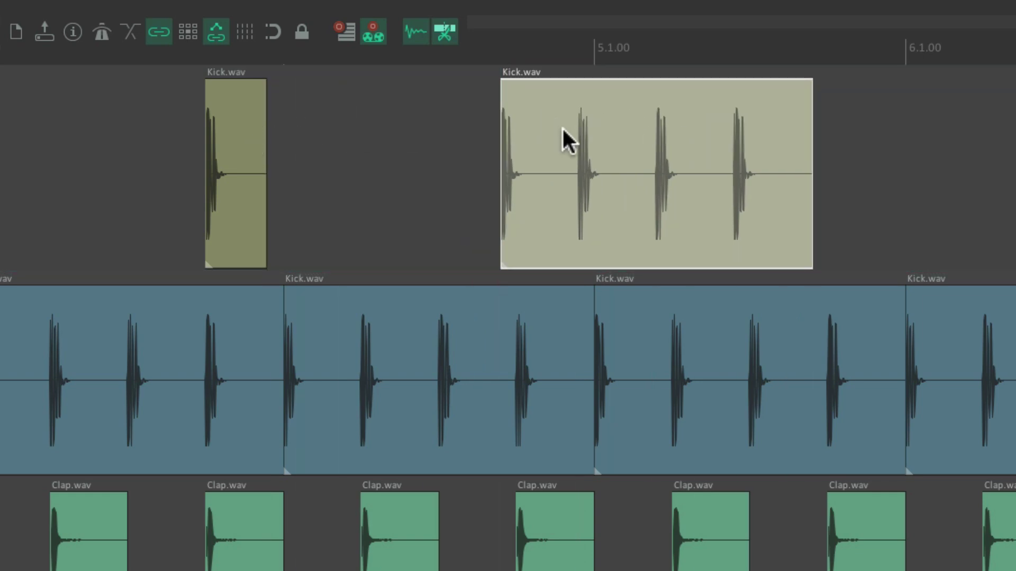
# Step: Undo the trim, overlap the Kick.wav items again, and undo to restore them
pyautogui.hotkey('ctrl', 'z')
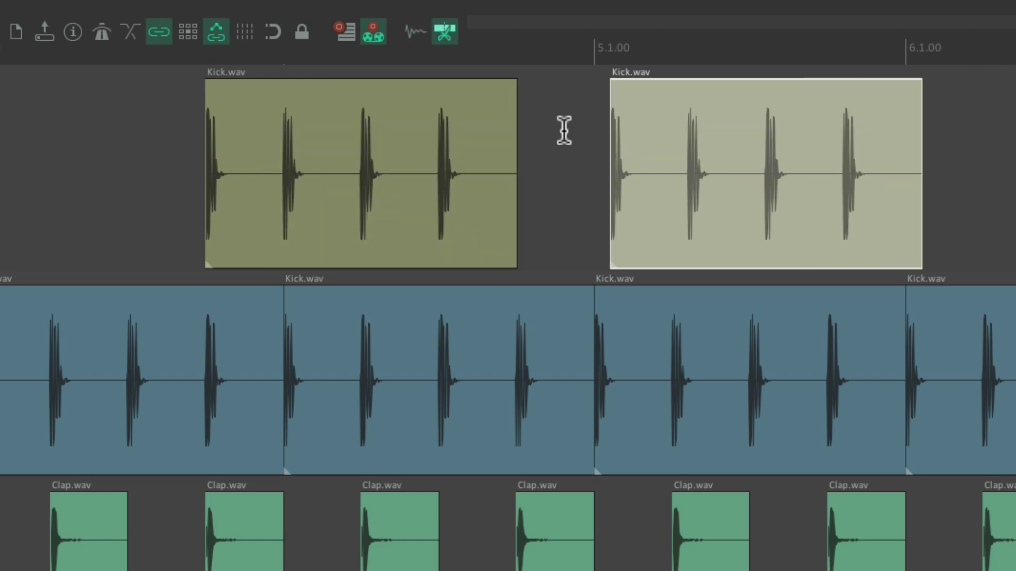
pyautogui.click(325, 120)
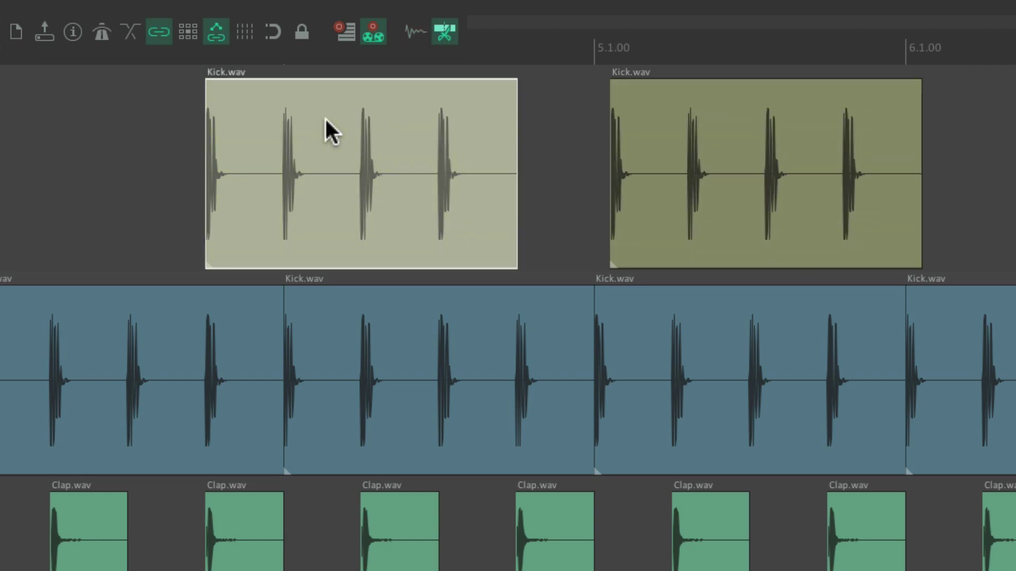
pyautogui.moveTo(325, 121); pyautogui.dragTo(554, 116)
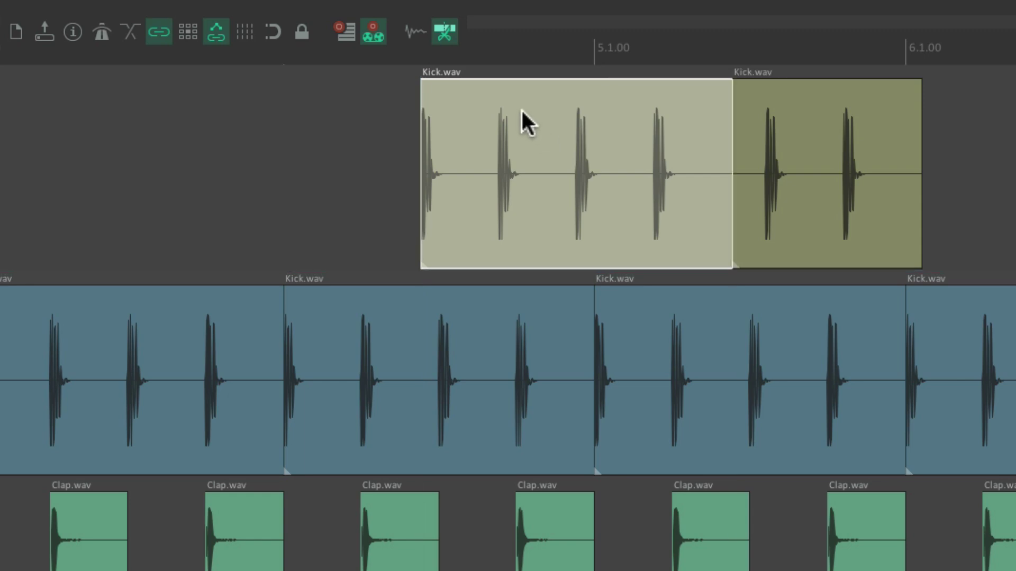
pyautogui.moveTo(640, 125); pyautogui.dragTo(434, 131)
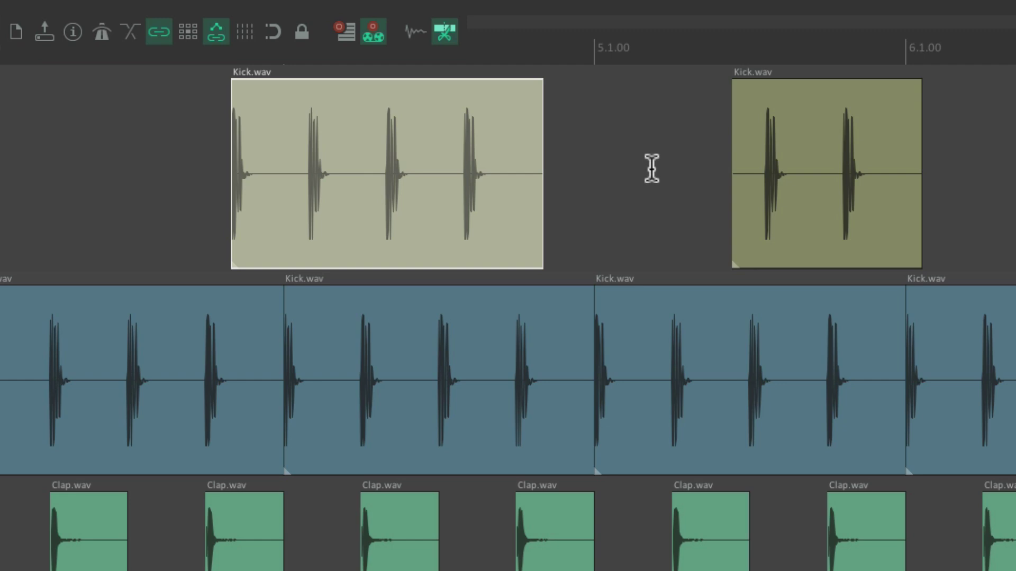
pyautogui.moveTo(764, 173); pyautogui.dragTo(443, 167)
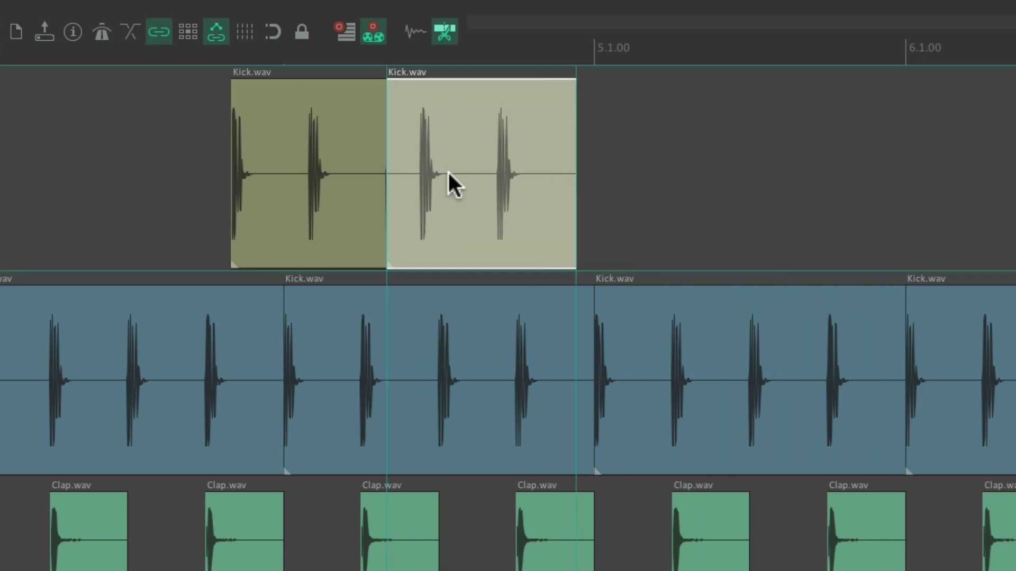
pyautogui.hotkey('ctrl', 'z')
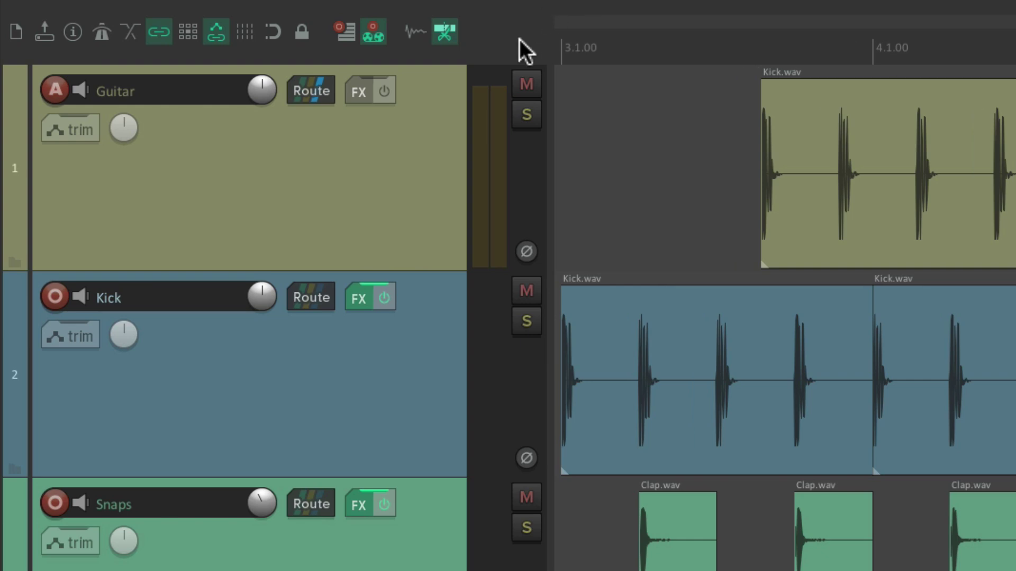
# Step: In Customize toolbar, insert a separator at the end of the main toolbar list
pyautogui.rightClick(519, 39)
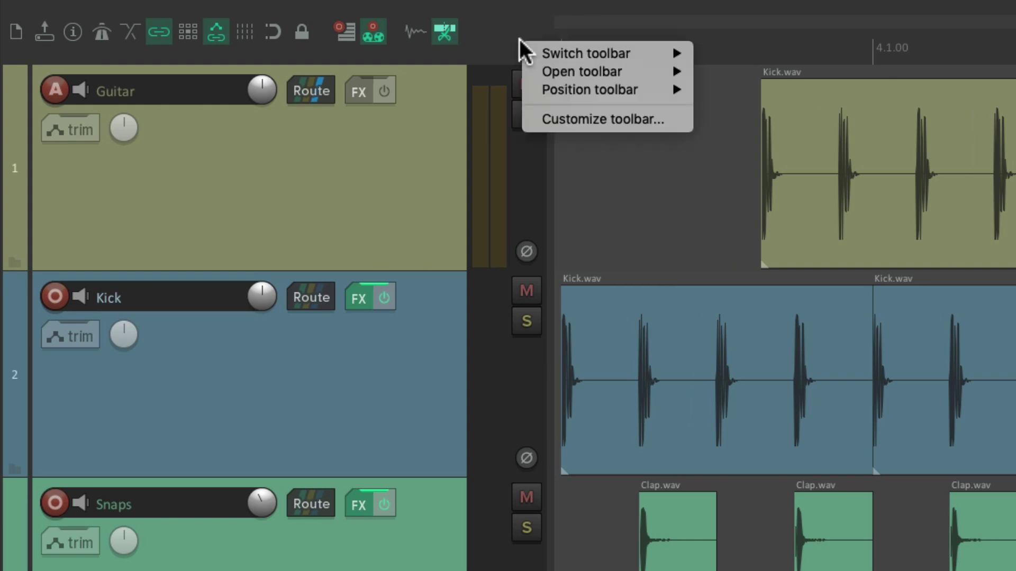
pyautogui.click(526, 121)
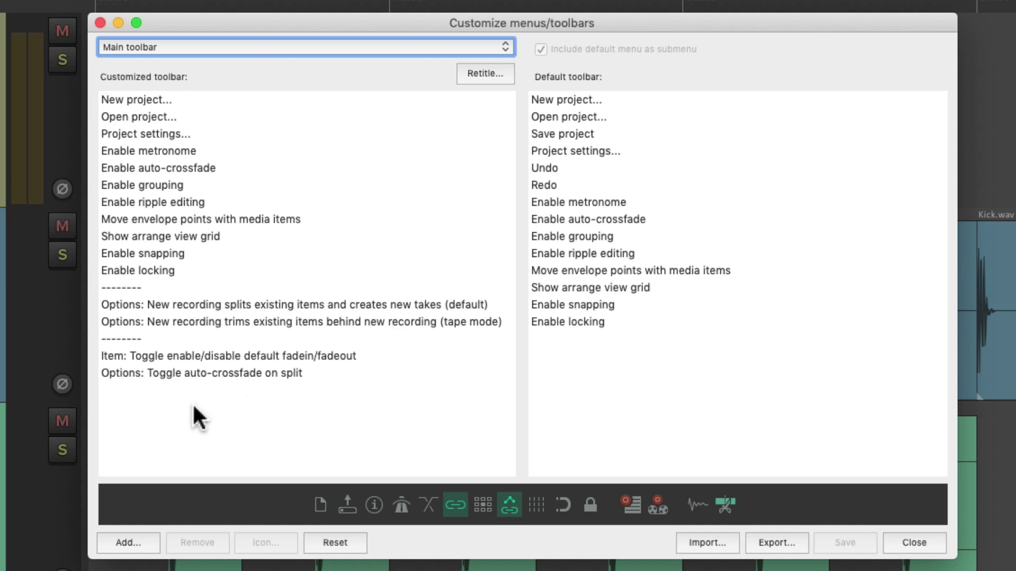
pyautogui.rightClick(193, 407)
pyautogui.click(198, 435)
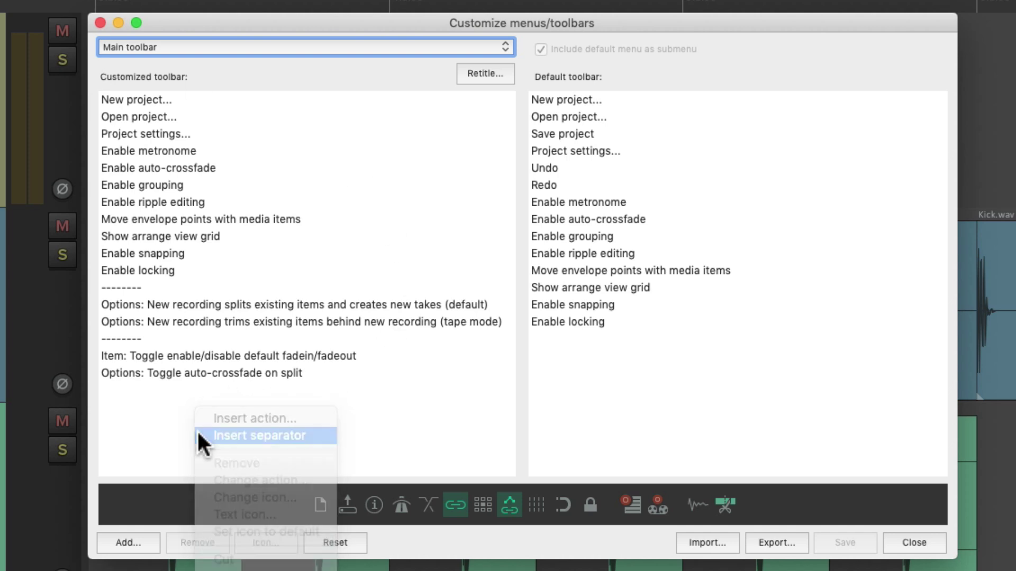
# Step: Move Enable auto-crossfade after the new separator and bring up the Actions list with its search cleared
pyautogui.click(264, 169)
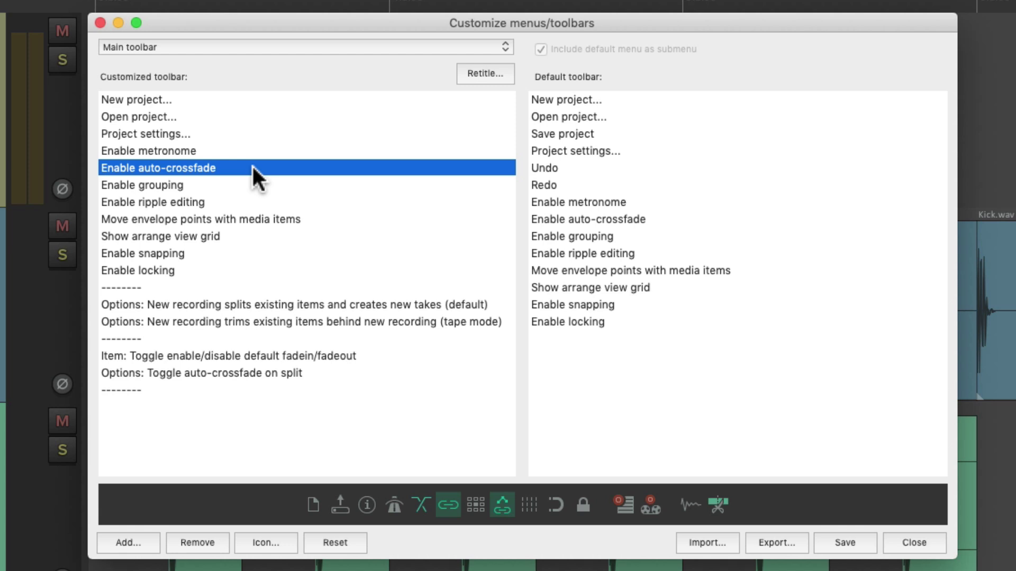
pyautogui.moveTo(252, 167); pyautogui.dragTo(237, 395)
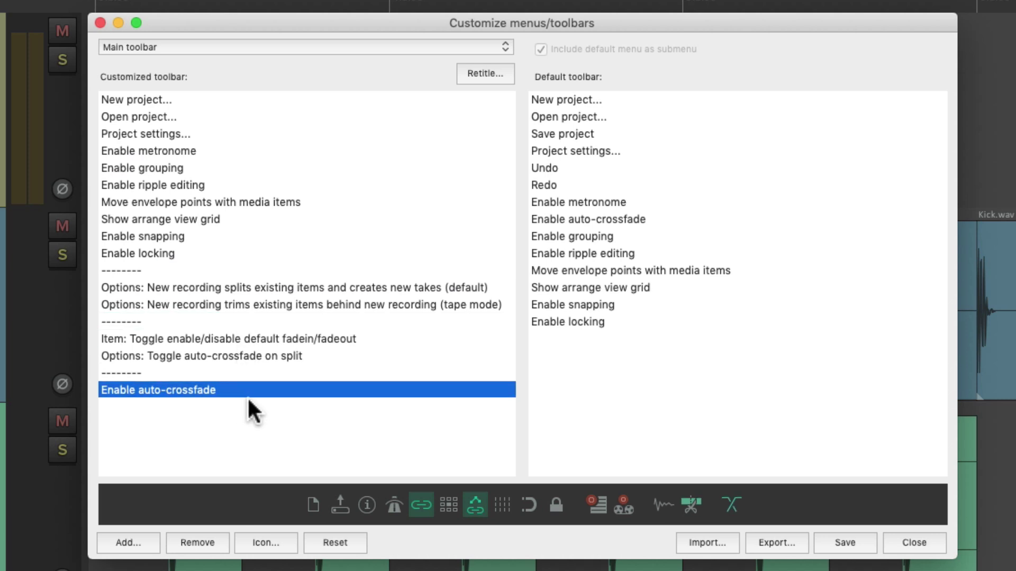
pyautogui.rightClick(223, 412)
pyautogui.click(229, 422)
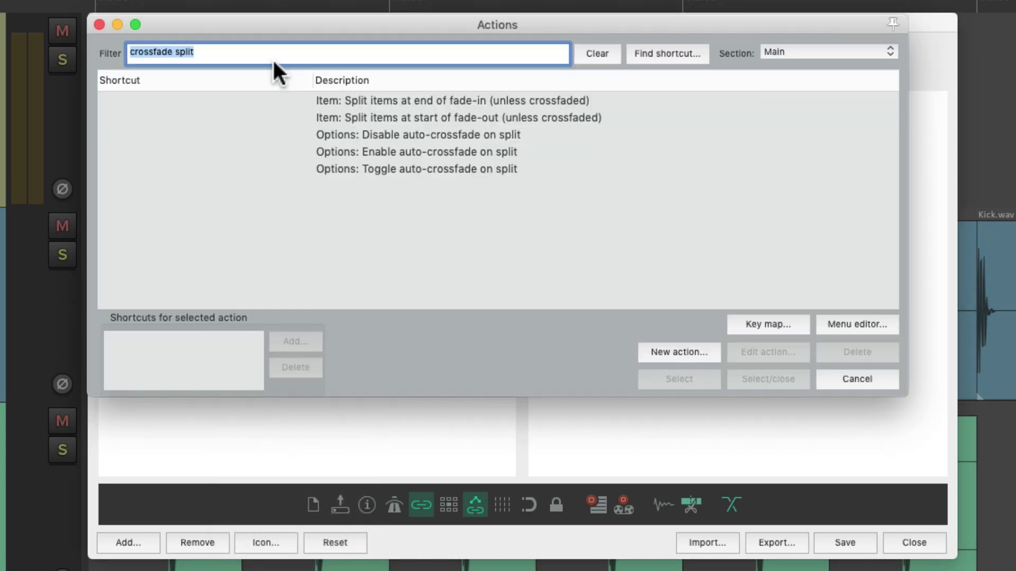
pyautogui.press('BackSpace')
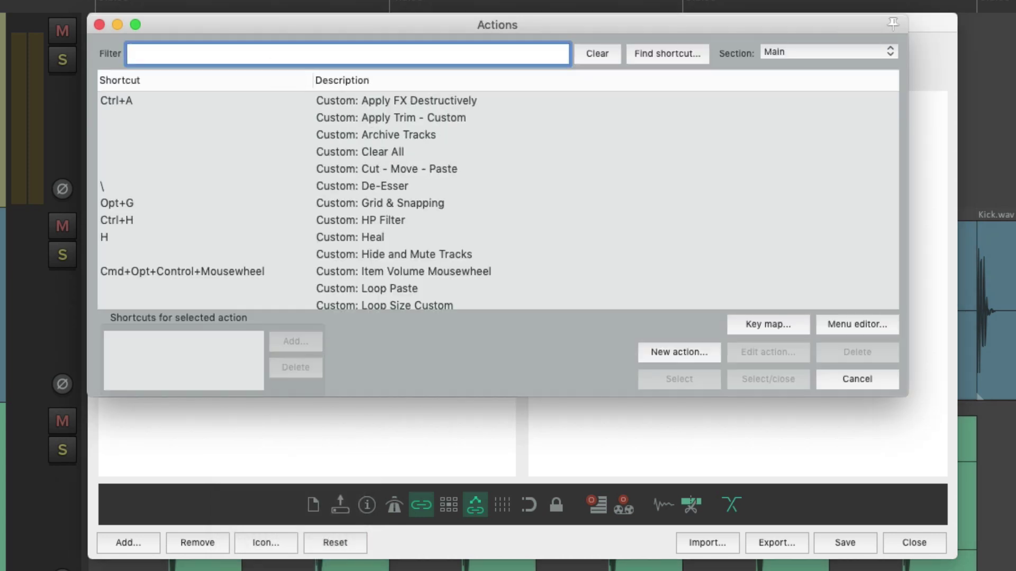
# Step: Filter for 'toggle trim' and add Options: Toggle trim behind items when editing below Enable auto-crossfade
pyautogui.write('toggle trim')
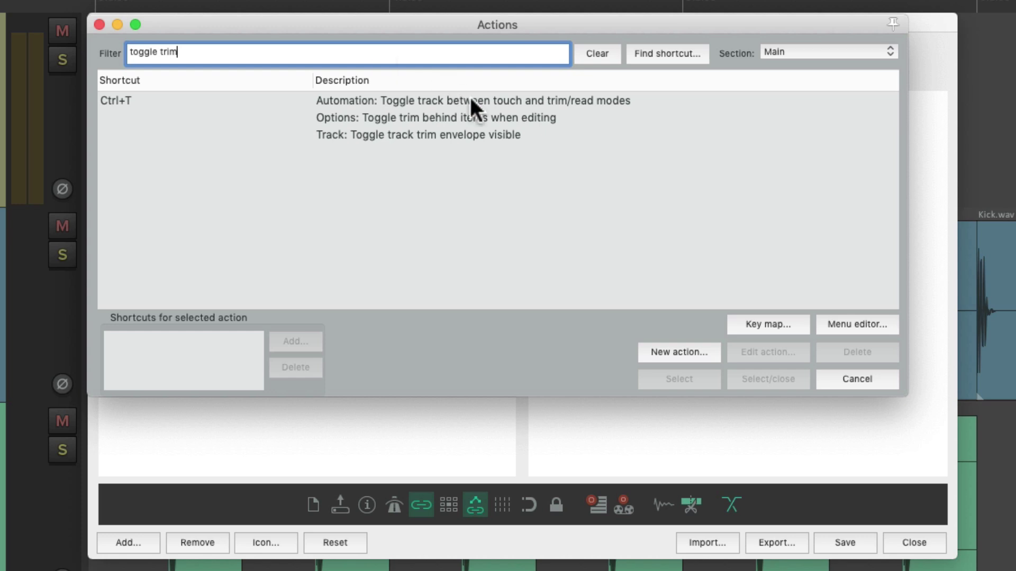
pyautogui.click(482, 118)
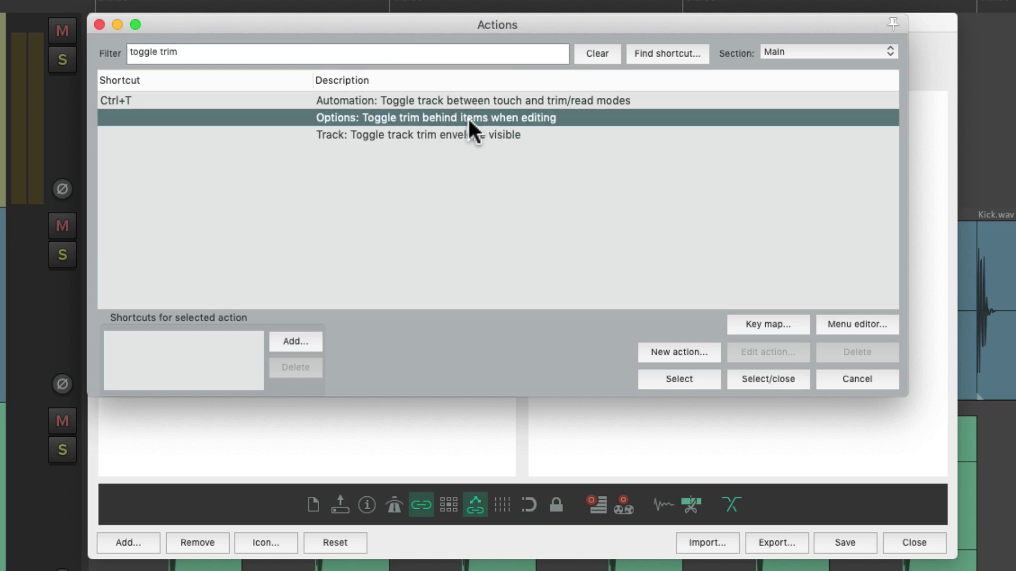
pyautogui.doubleClick(298, 112)
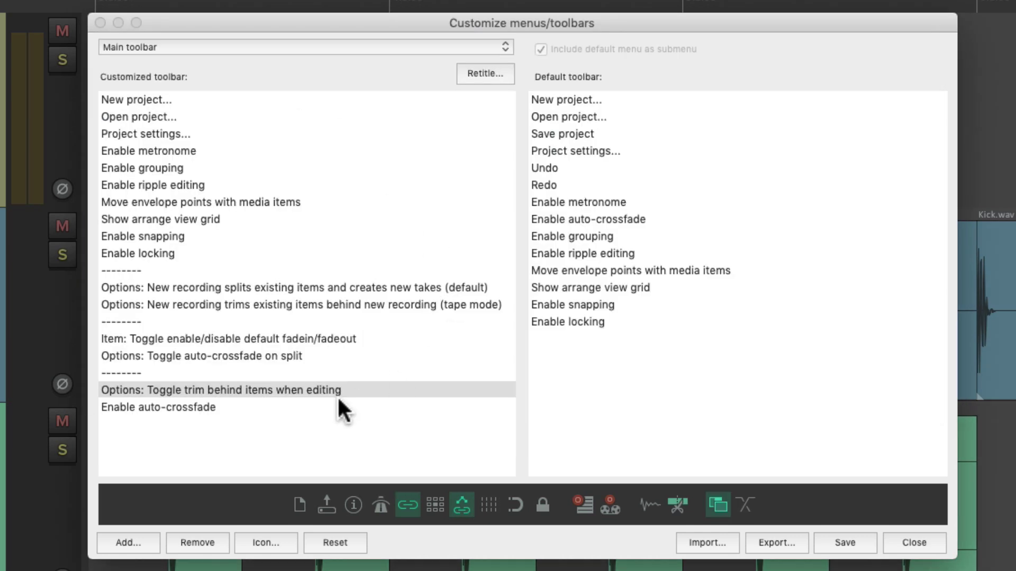
pyautogui.moveTo(271, 392); pyautogui.dragTo(271, 407)
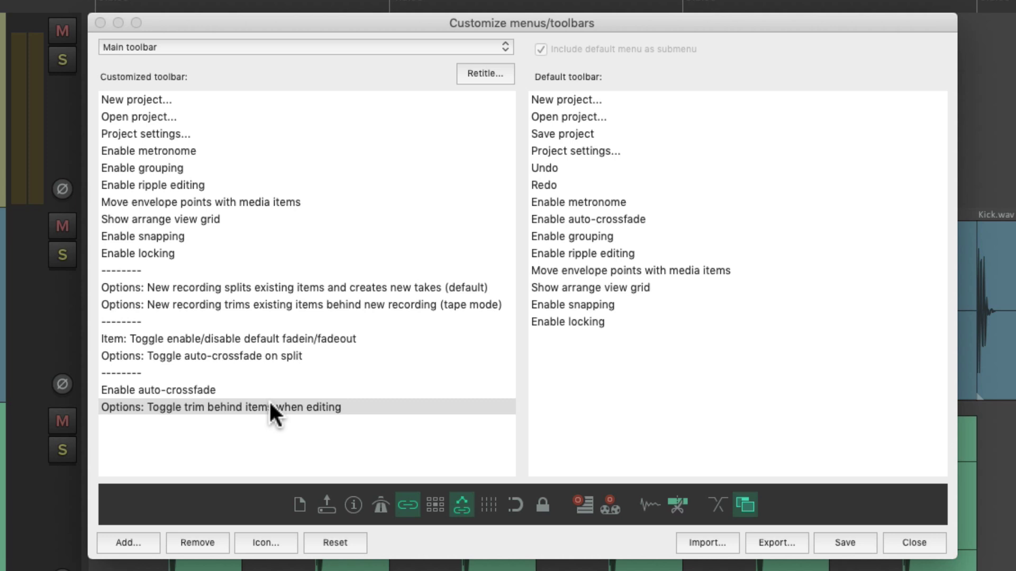
pyautogui.click(270, 404)
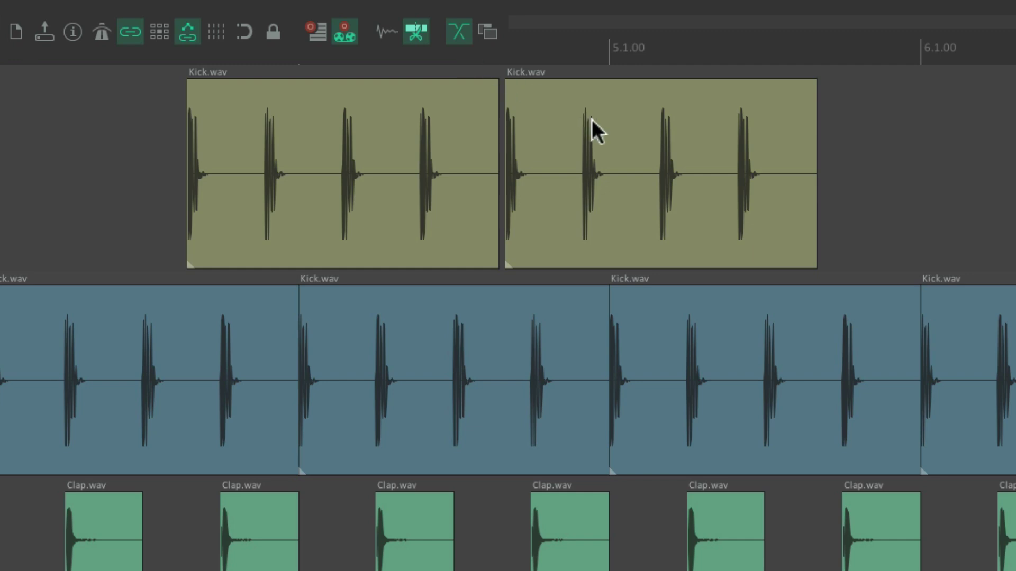
# Step: Drag the two Kick.wav items back and forth over each other to test trimming
pyautogui.moveTo(592, 119); pyautogui.dragTo(607, 139)
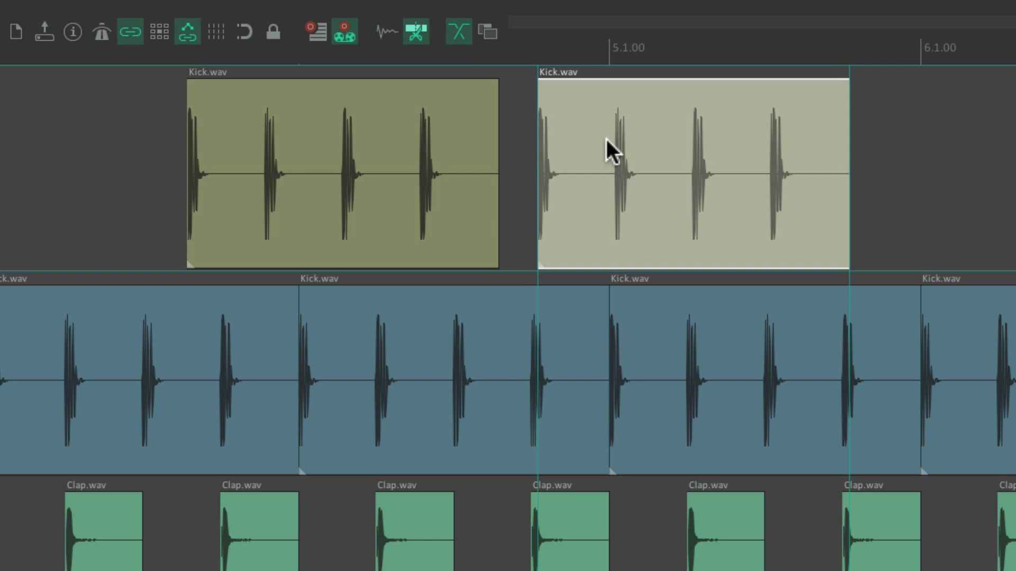
pyautogui.moveTo(423, 151); pyautogui.dragTo(392, 160)
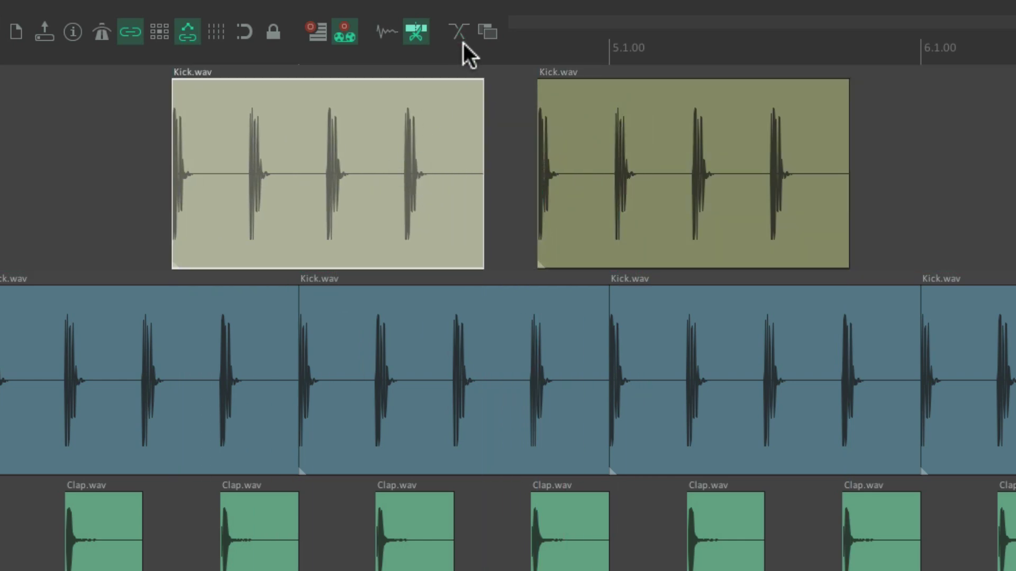
pyautogui.moveTo(643, 139); pyautogui.dragTo(698, 136)
pyautogui.moveTo(326, 131); pyautogui.dragTo(336, 150)
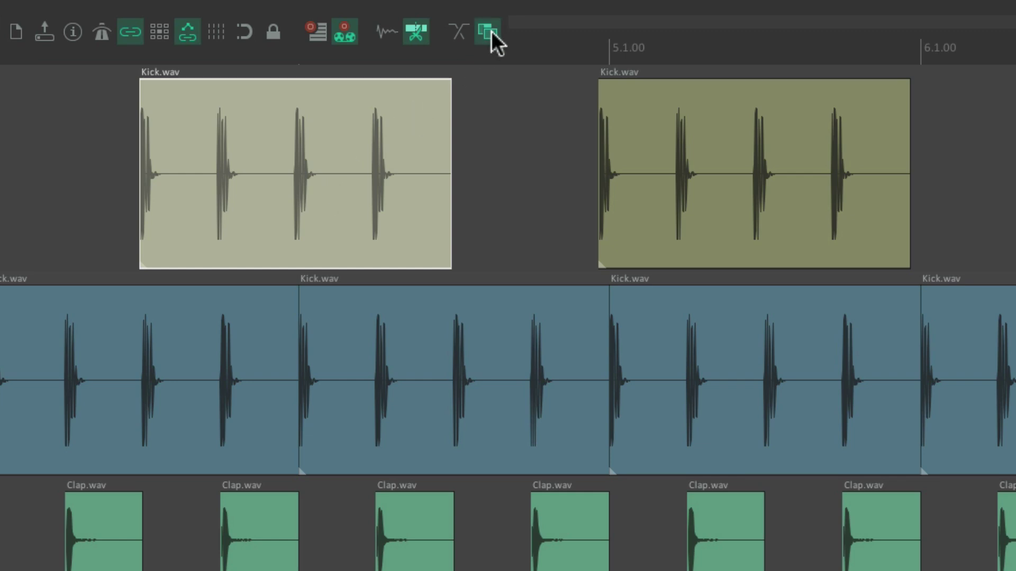
pyautogui.moveTo(711, 117); pyautogui.dragTo(501, 139)
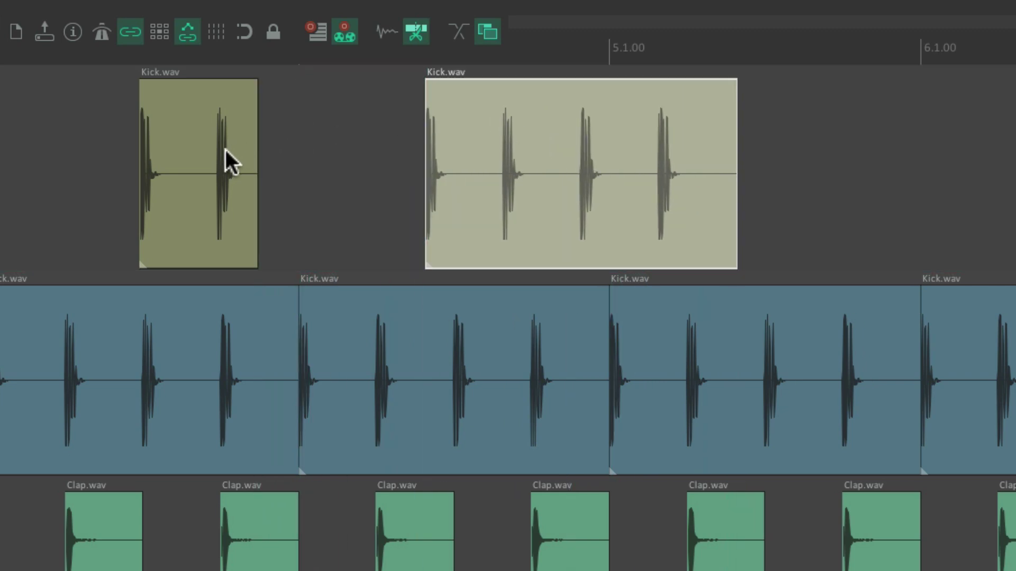
# Step: Undo the trimming overlaps of the Kick.wav items and open the Mixer window
pyautogui.hotkey('ctrl', 'z')
pyautogui.hotkey('ctrl', 'z')
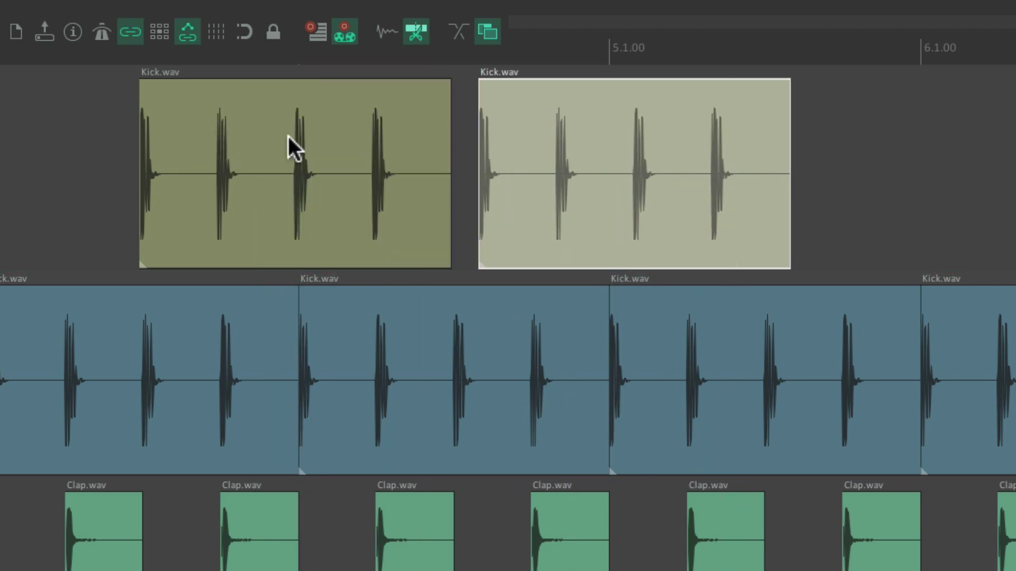
pyautogui.click(281, 125)
pyautogui.moveTo(270, 118); pyautogui.dragTo(331, 153)
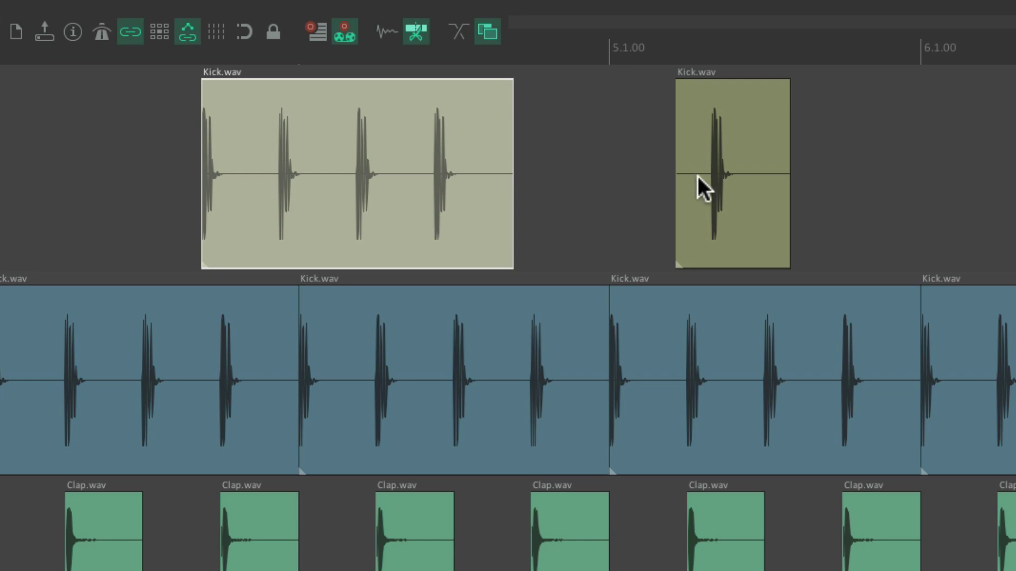
pyautogui.hotkey('ctrl', 'z')
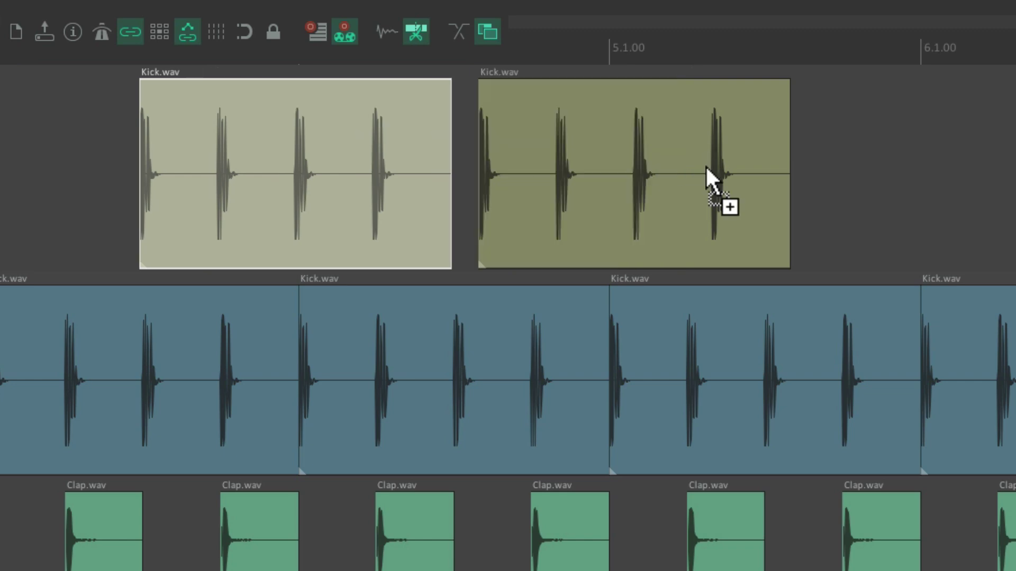
pyautogui.click(489, 38)
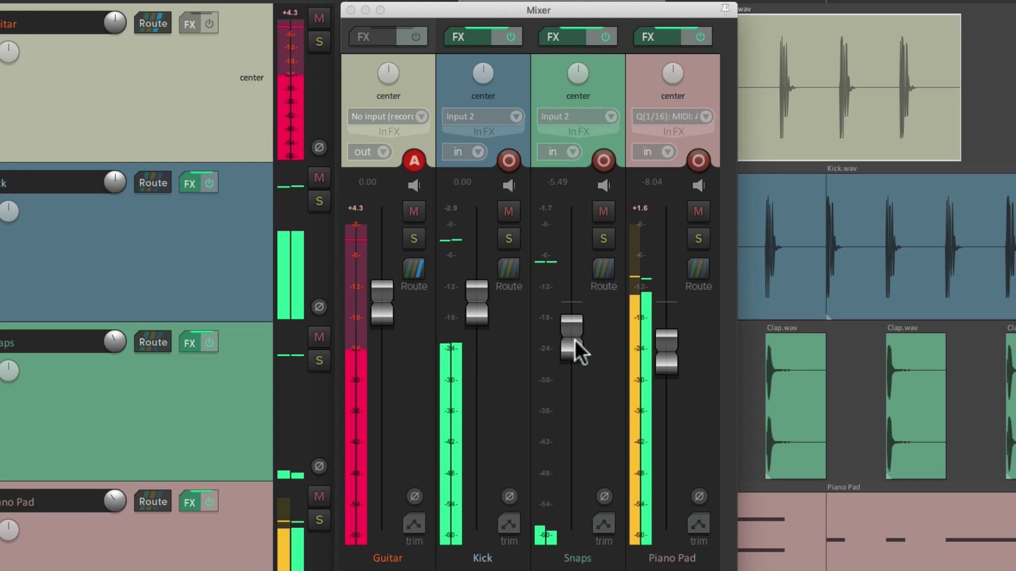
# Step: Move the Snaps fader down, up to about -20 dB, then to about -39.5 dB
pyautogui.moveTo(575, 339); pyautogui.dragTo(571, 551)
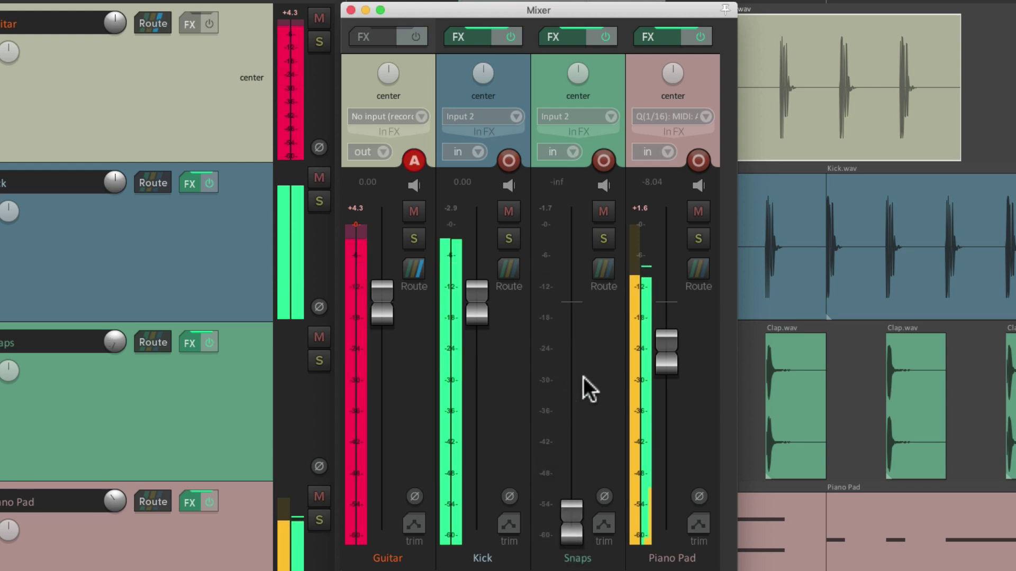
pyautogui.moveTo(571, 517); pyautogui.dragTo(571, 305)
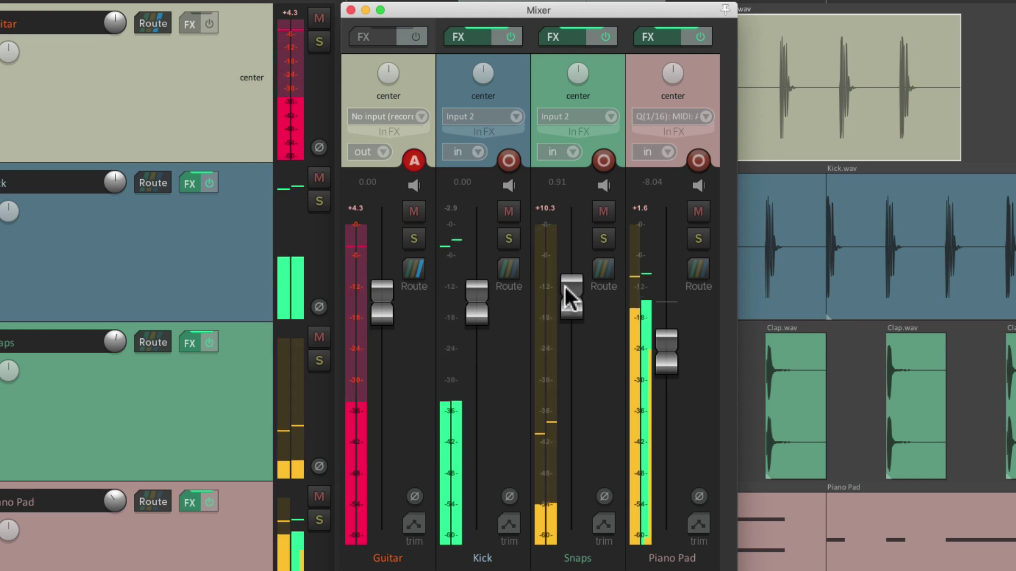
pyautogui.moveTo(564, 287); pyautogui.dragTo(563, 360)
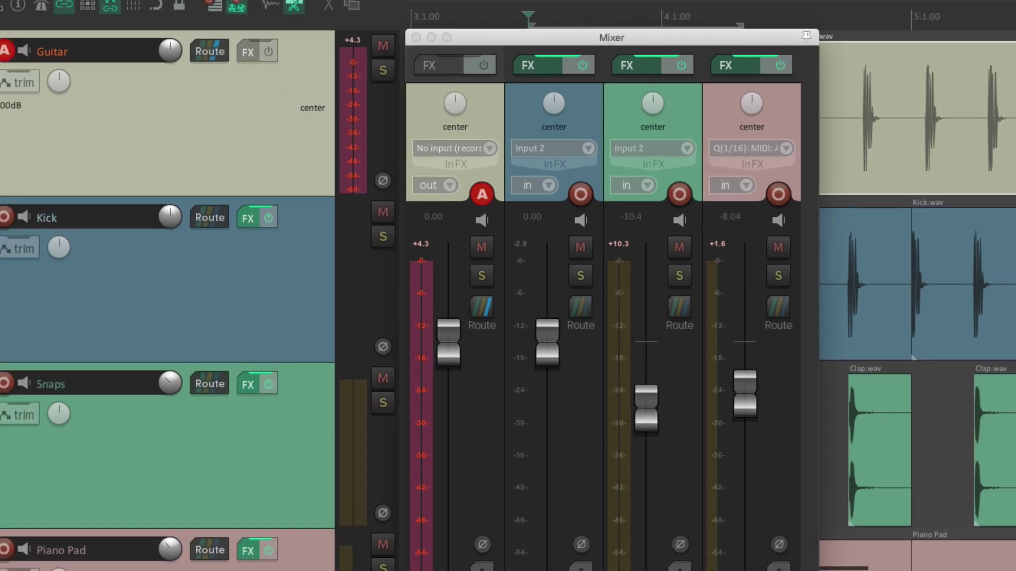
# Step: Enable pre-fader track metering, then play while lowering the Kick and Snaps faders and raising Snaps again
pyautogui.click(370, 9)
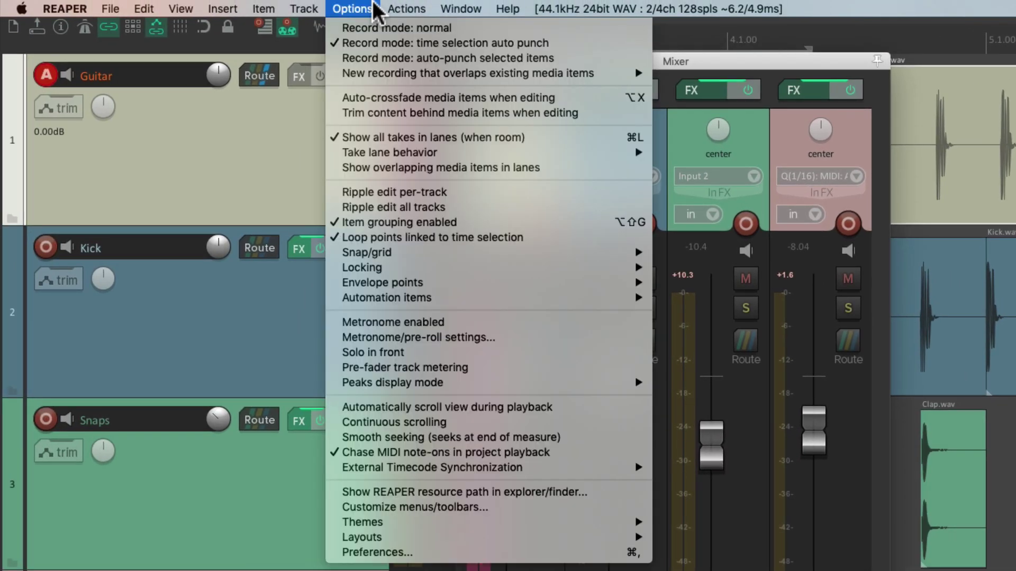
pyautogui.click(334, 372)
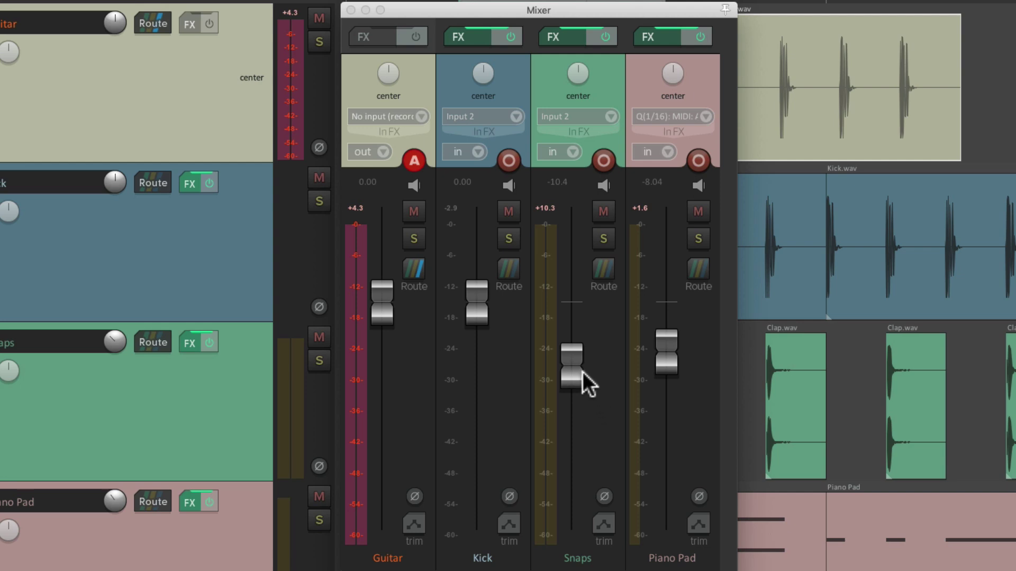
pyautogui.press('space')
pyautogui.moveTo(574, 371); pyautogui.dragTo(570, 536)
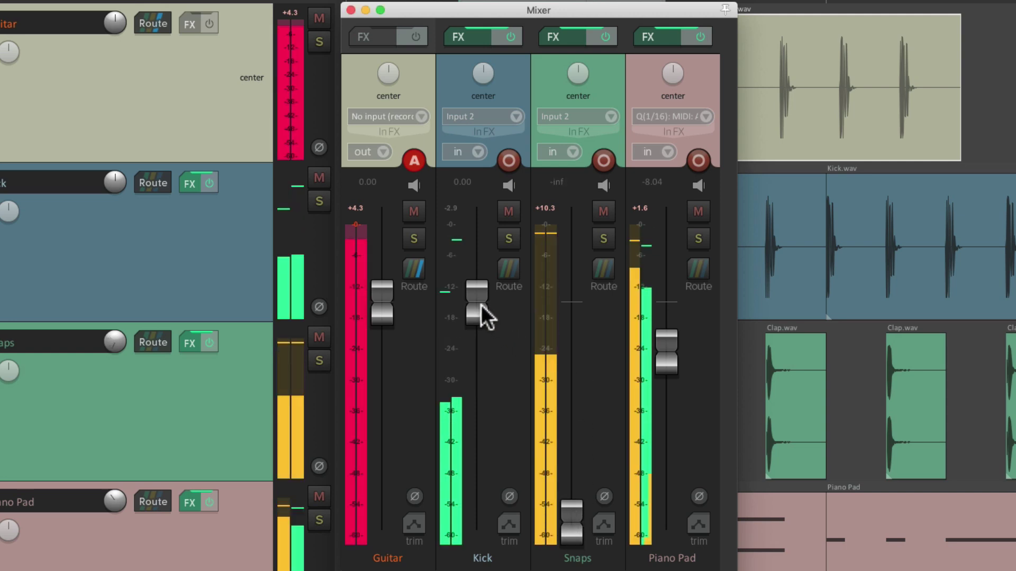
pyautogui.moveTo(481, 305); pyautogui.dragTo(479, 404)
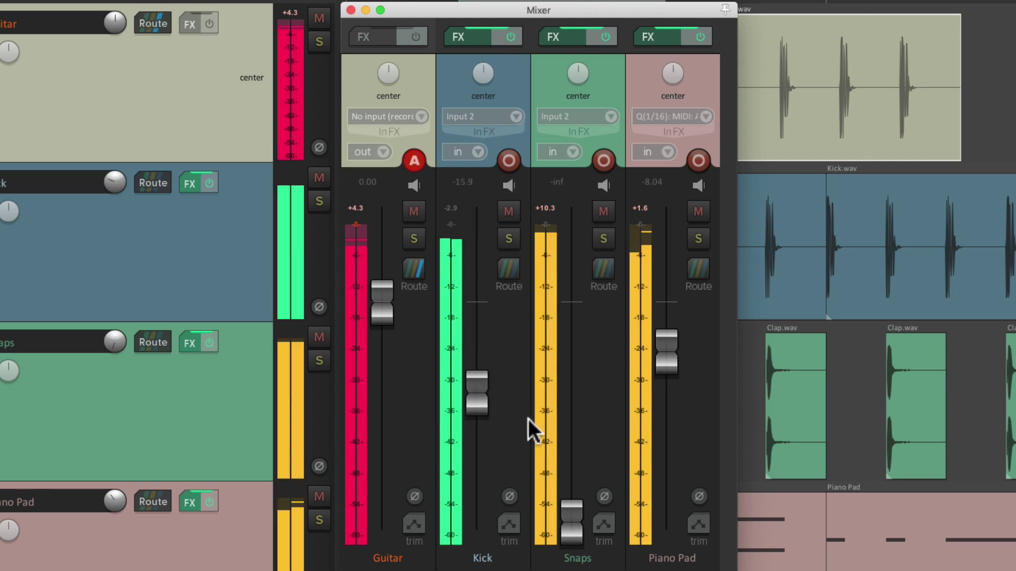
pyautogui.moveTo(567, 532); pyautogui.dragTo(566, 384)
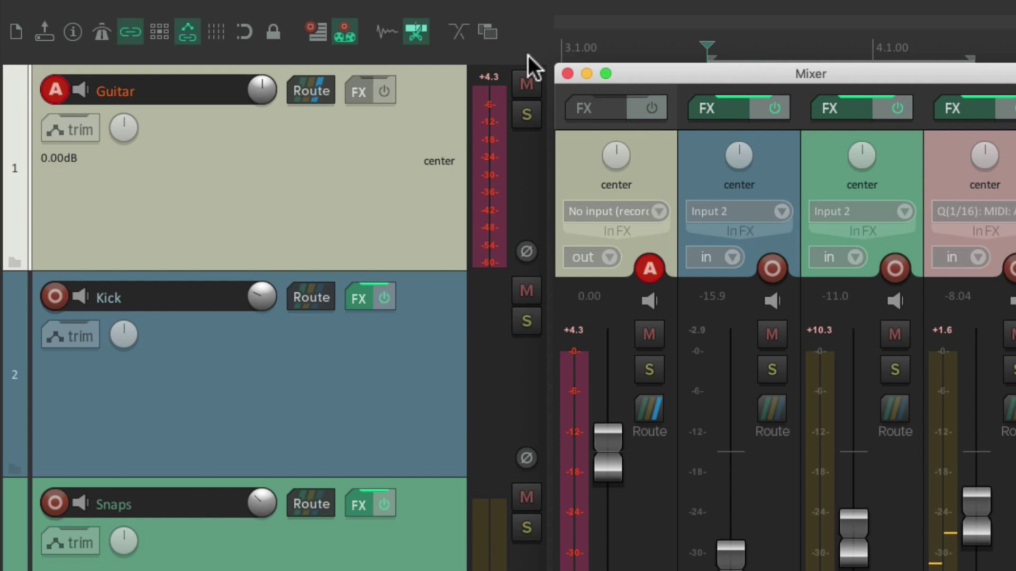
# Step: In Customize toolbar, insert a separator at the end of the main toolbar
pyautogui.rightClick(430, 28)
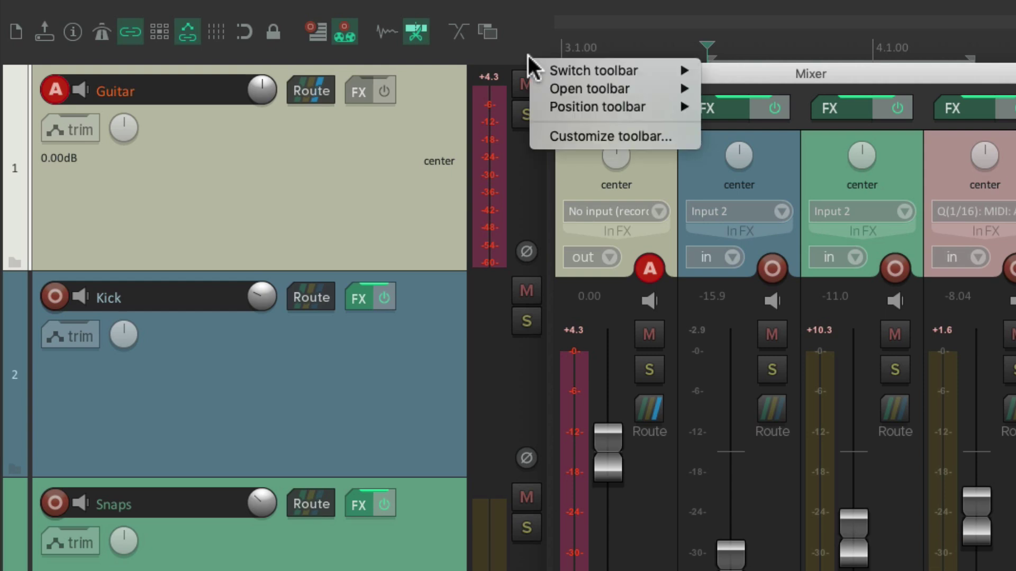
pyautogui.click(538, 142)
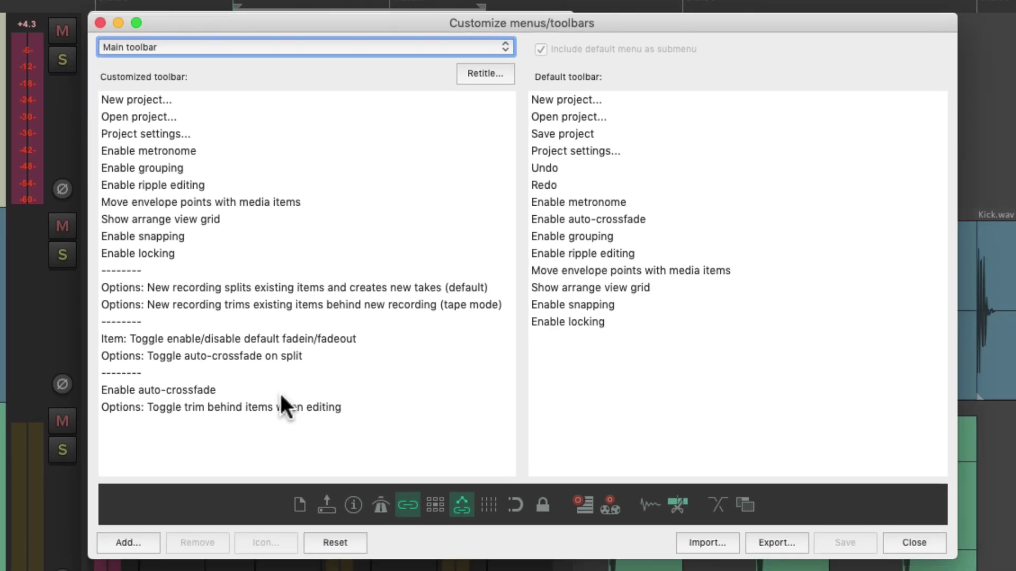
pyautogui.rightClick(192, 439)
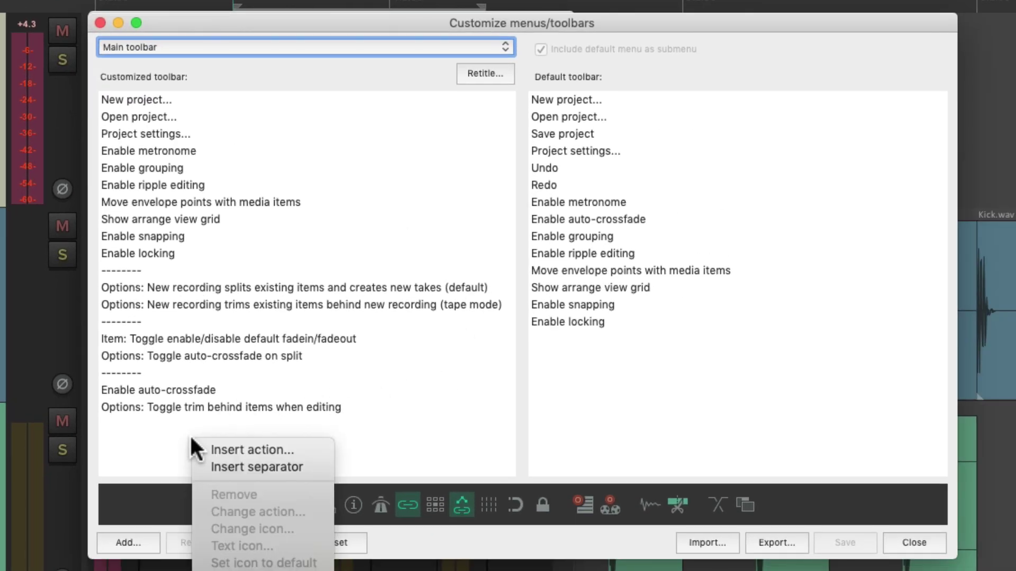
pyautogui.click(201, 468)
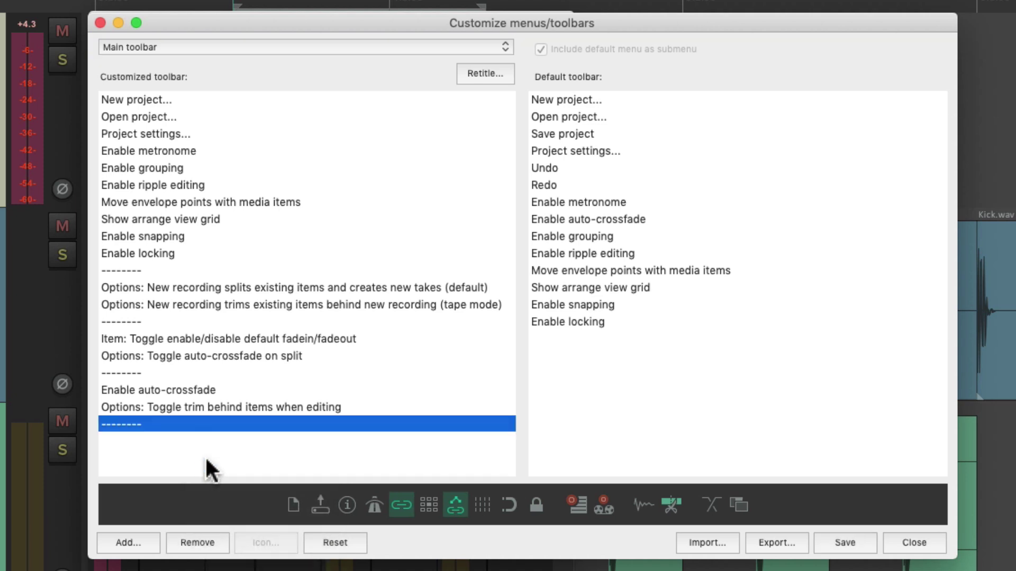
# Step: Add the Options: Pre-fader track metering action found by searching 'pre fader'
pyautogui.rightClick(184, 446)
pyautogui.click(191, 456)
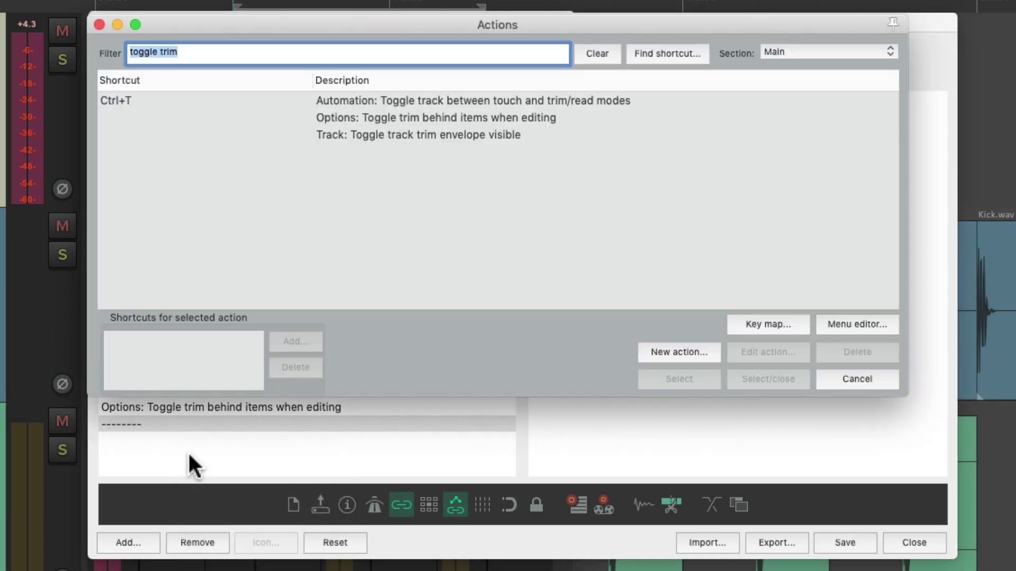
pyautogui.write('pre fader')
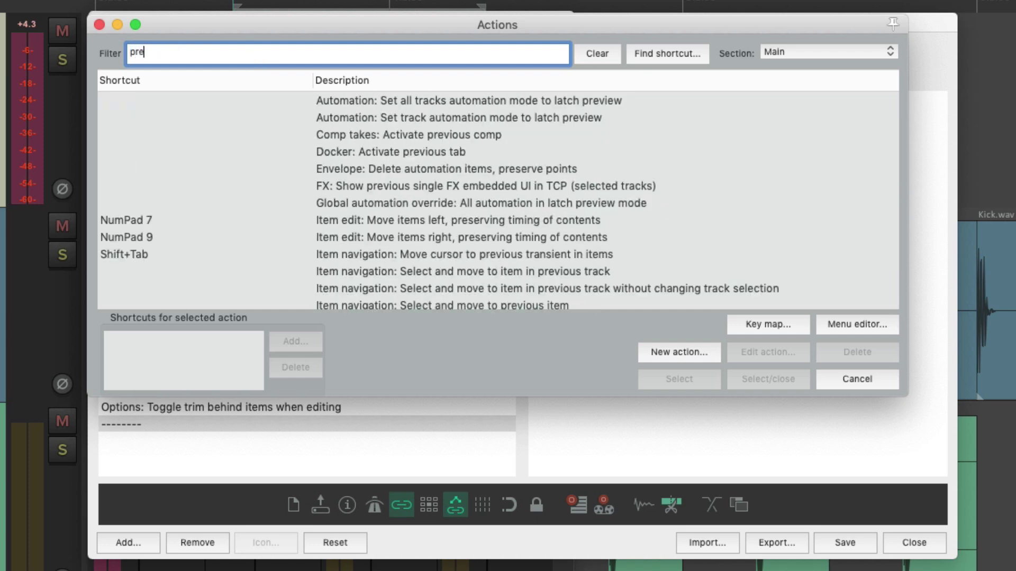
pyautogui.click(466, 103)
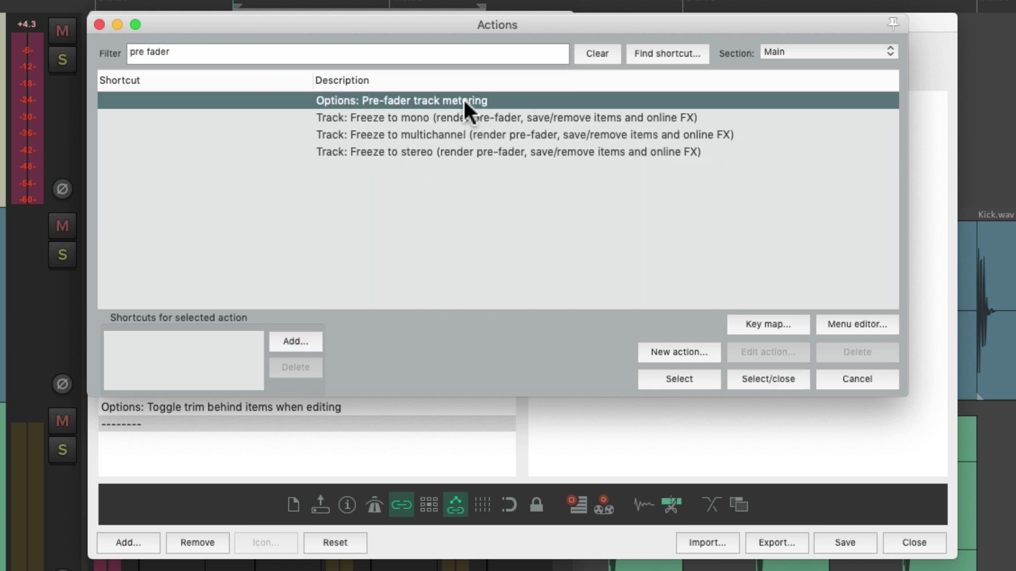
pyautogui.doubleClick(464, 100)
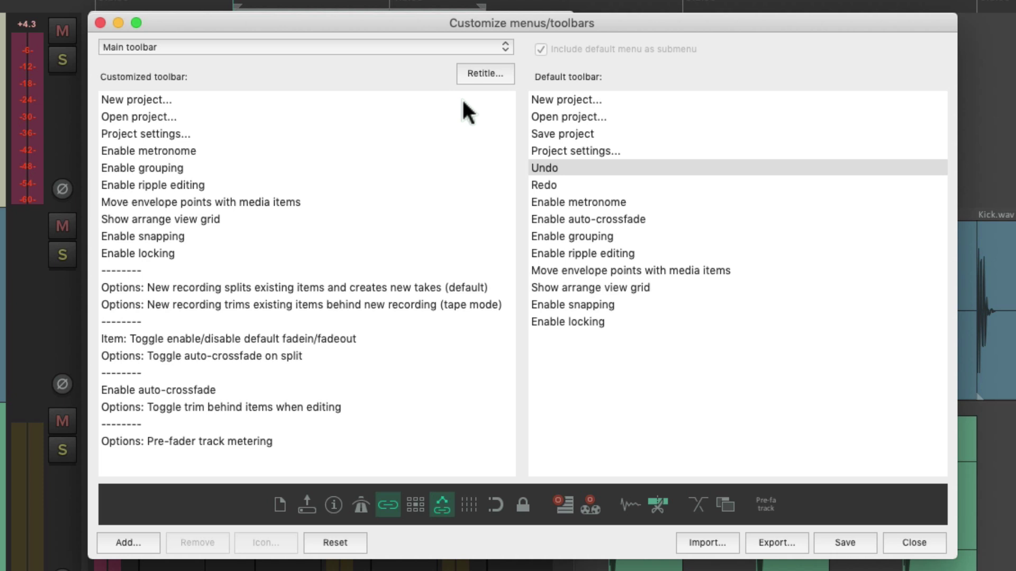
# Step: Change the Pre-fader track metering button's icon to the waveform trim icon
pyautogui.click(289, 443)
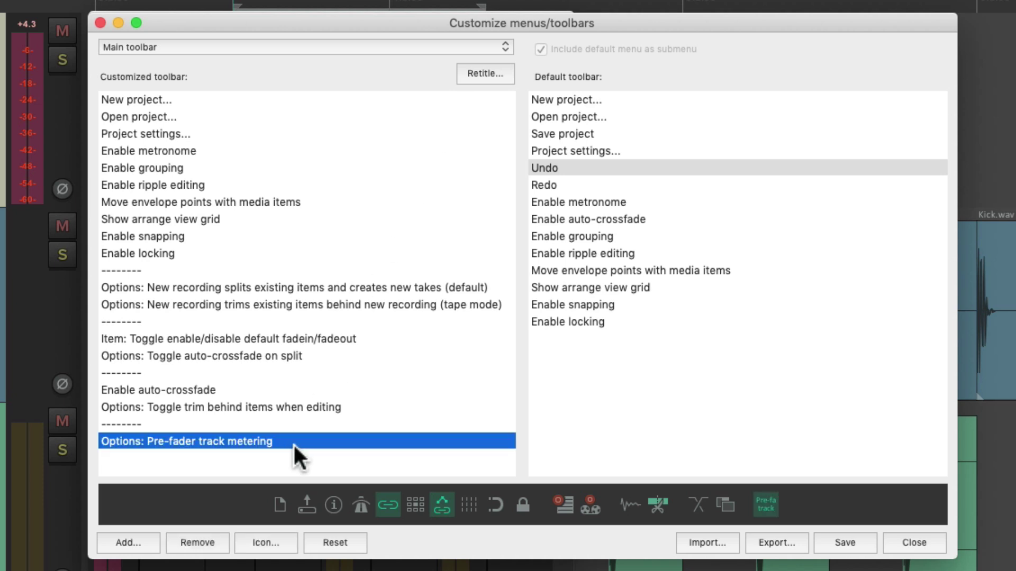
pyautogui.rightClick(293, 443)
pyautogui.click(300, 538)
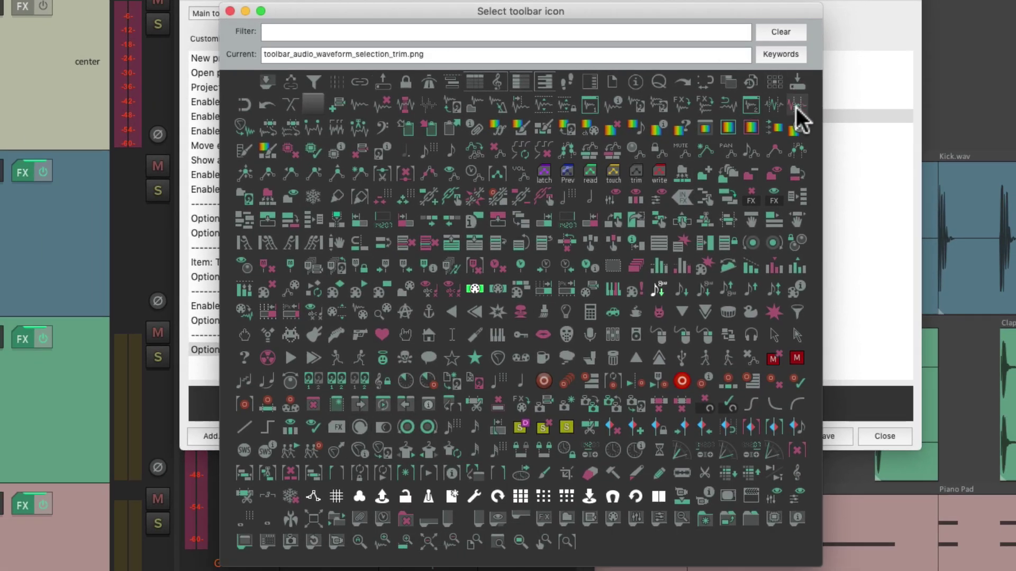
pyautogui.click(796, 107)
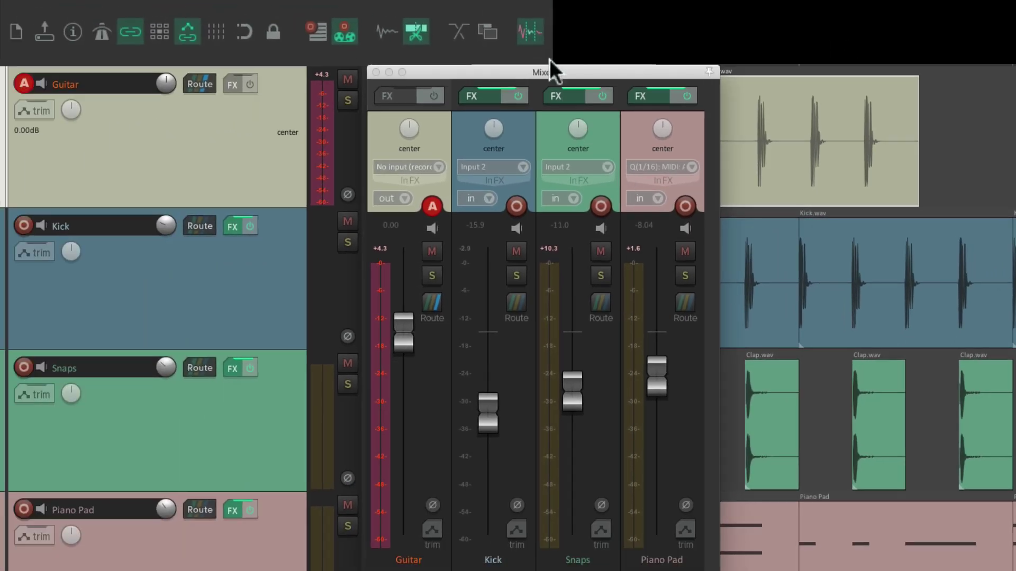
# Step: Switch pre-fader metering off and, during playback, pull the Kick, Piano Pad and Guitar faders down
pyautogui.click(529, 36)
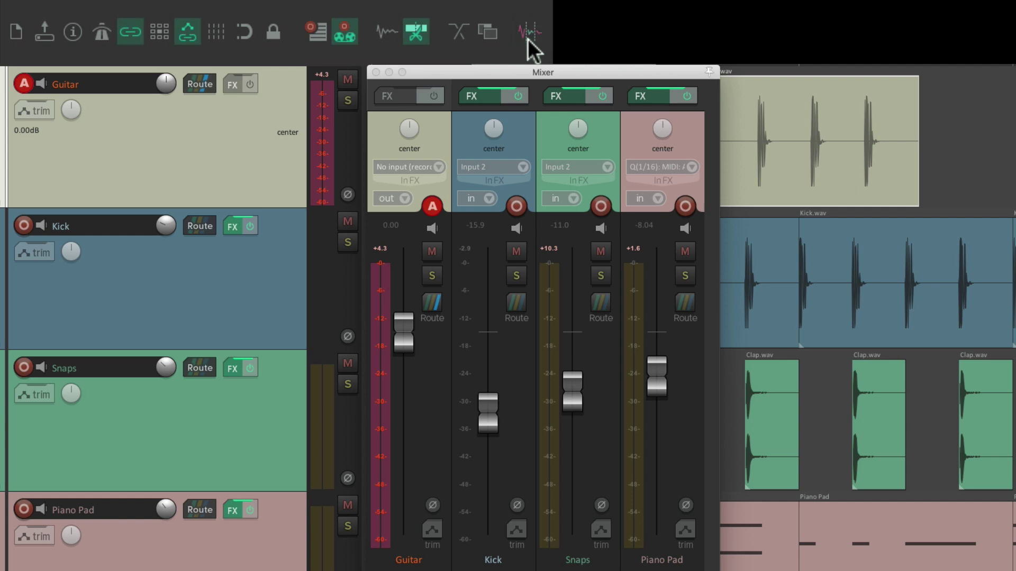
pyautogui.press('space')
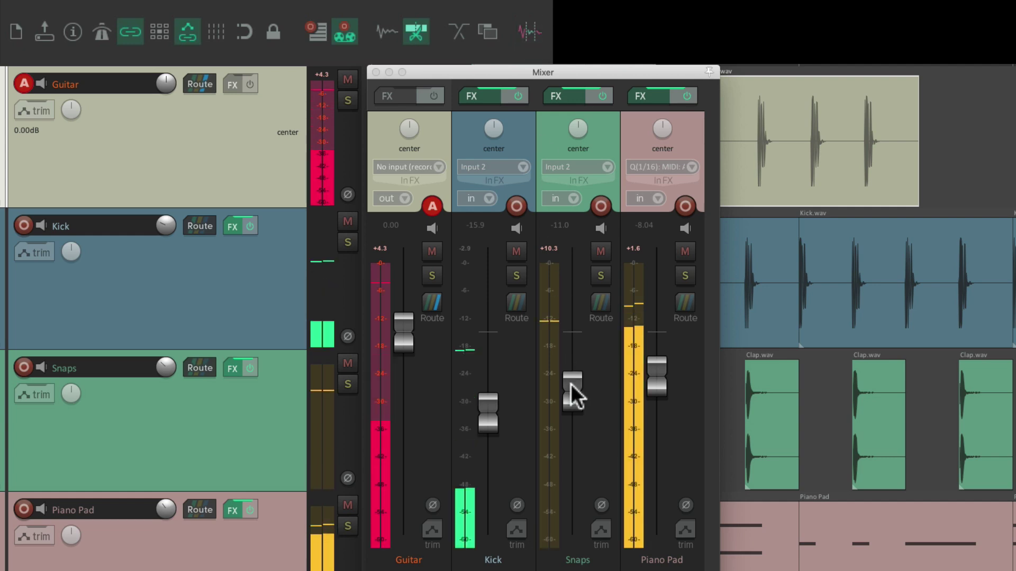
pyautogui.moveTo(570, 384); pyautogui.dragTo(574, 560)
pyautogui.moveTo(489, 423); pyautogui.dragTo(492, 555)
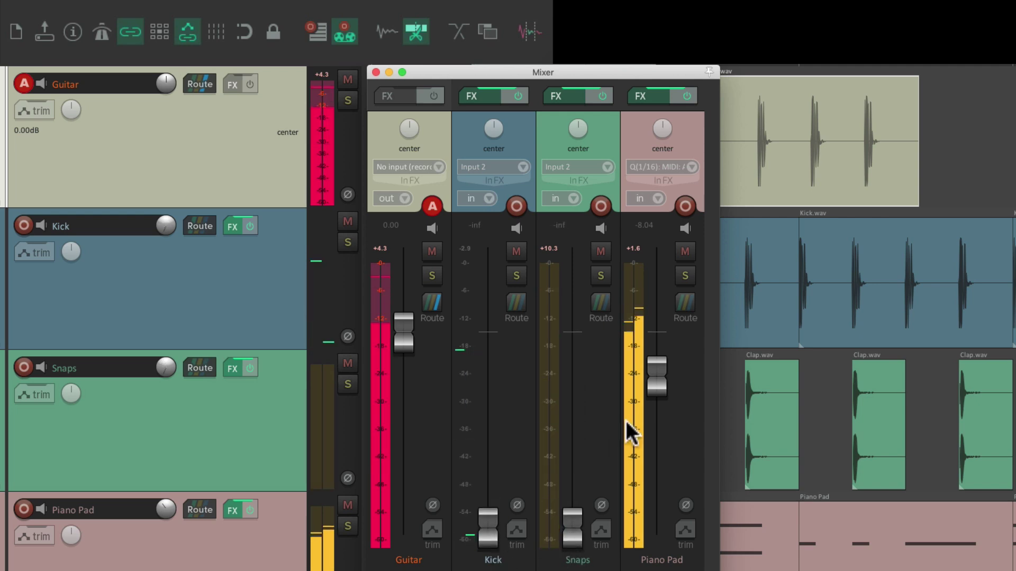
pyautogui.scroll(-1, 664, 413)
pyautogui.moveTo(664, 413); pyautogui.dragTo(658, 550)
pyautogui.moveTo(395, 333); pyautogui.dragTo(420, 542)
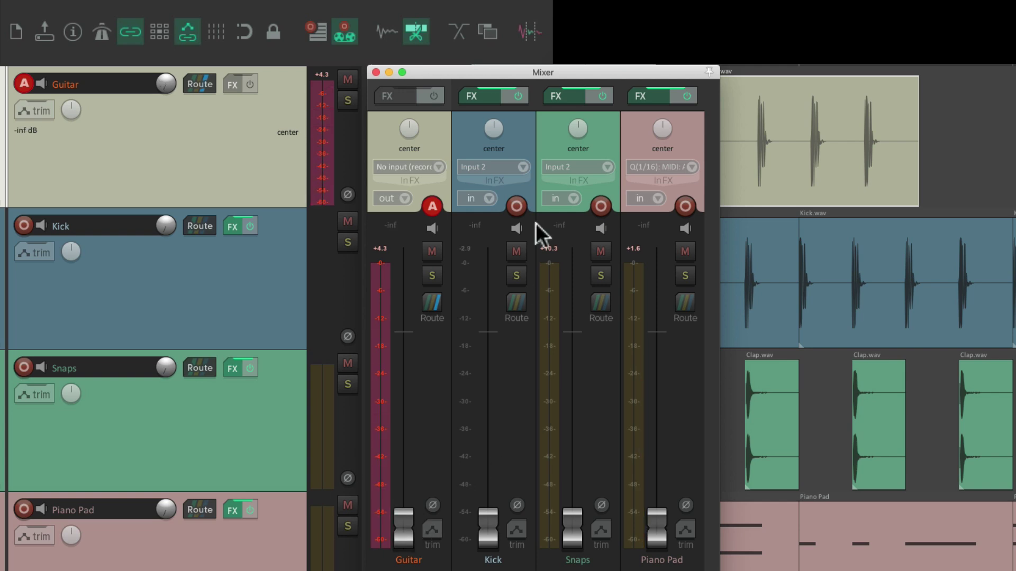
# Step: Switch pre-fader metering back on and raise Snaps and Kick to -11.5 dB, Piano Pad -11 dB, Guitar -12 dB
pyautogui.click(538, 42)
pyautogui.moveTo(573, 545); pyautogui.dragTo(579, 401)
pyautogui.moveTo(662, 519); pyautogui.dragTo(664, 404)
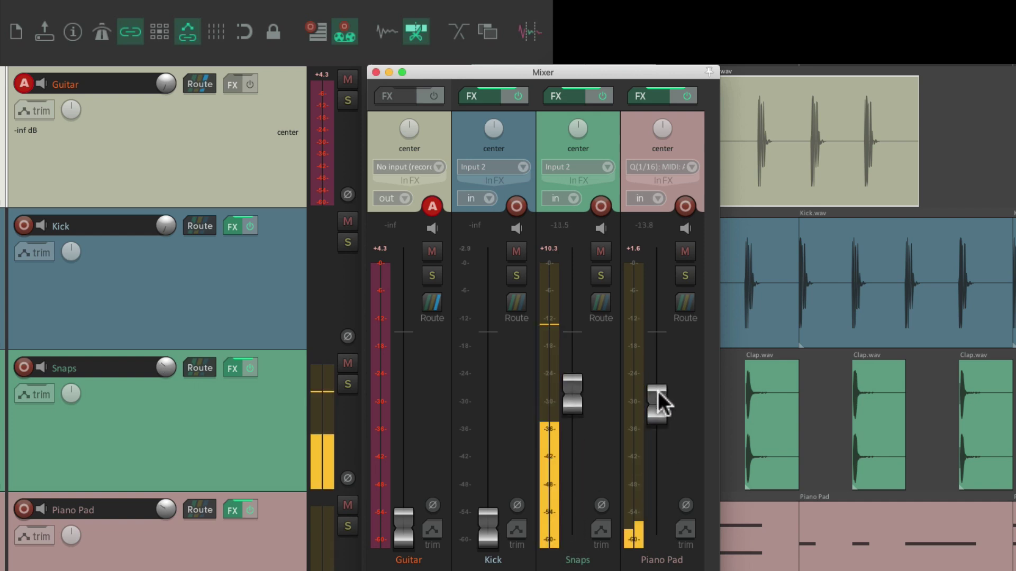
pyautogui.moveTo(487, 523); pyautogui.dragTo(490, 397)
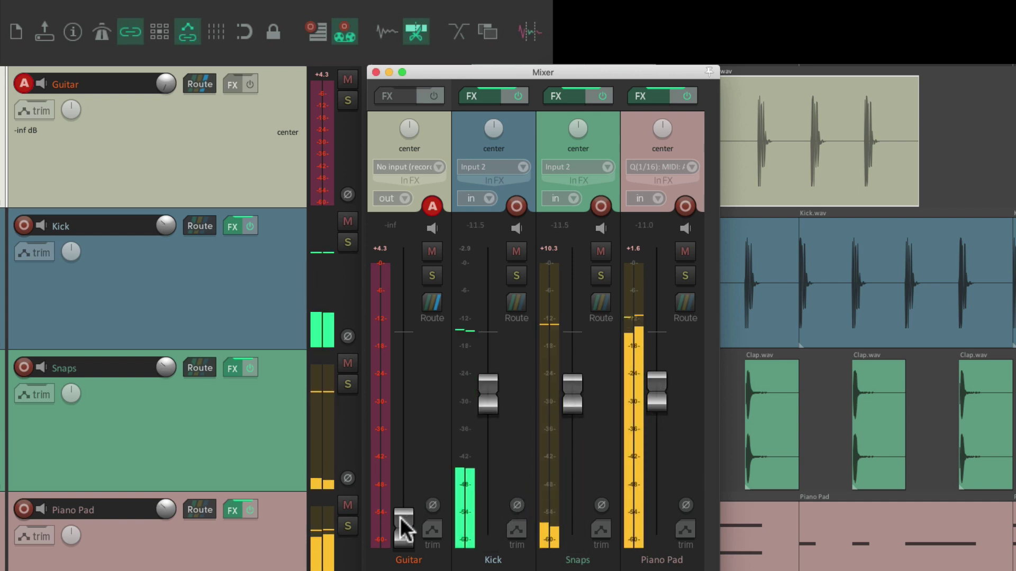
pyautogui.moveTo(404, 521); pyautogui.dragTo(435, 382)
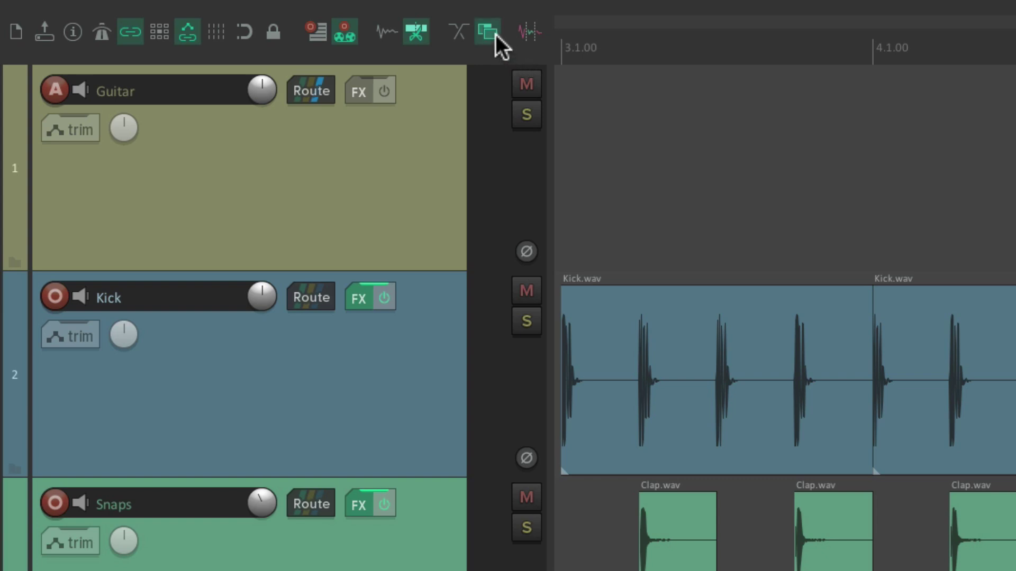
# Step: Turn on default item fades and set new recordings to create new takes
pyautogui.click(420, 37)
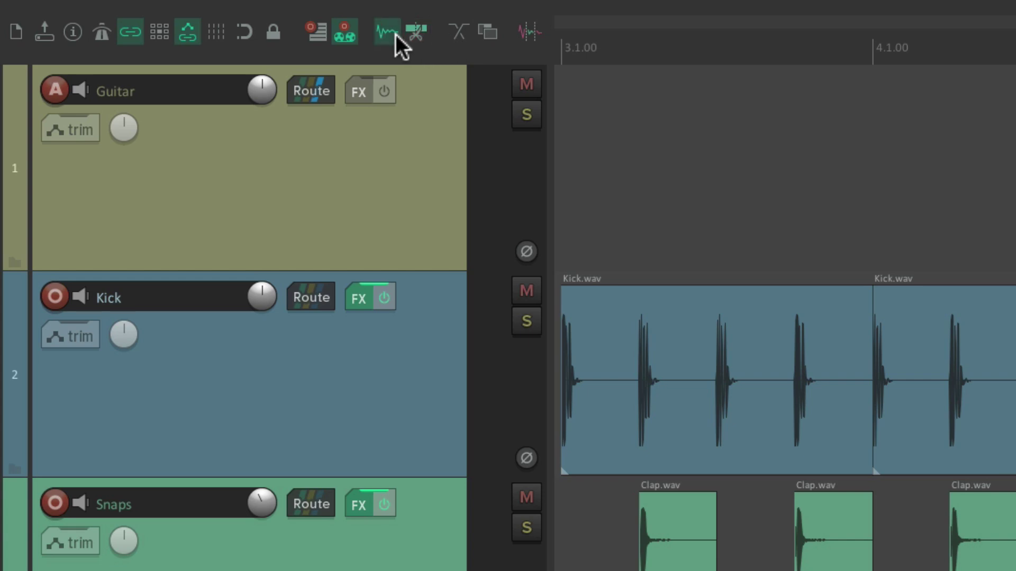
pyautogui.click(315, 36)
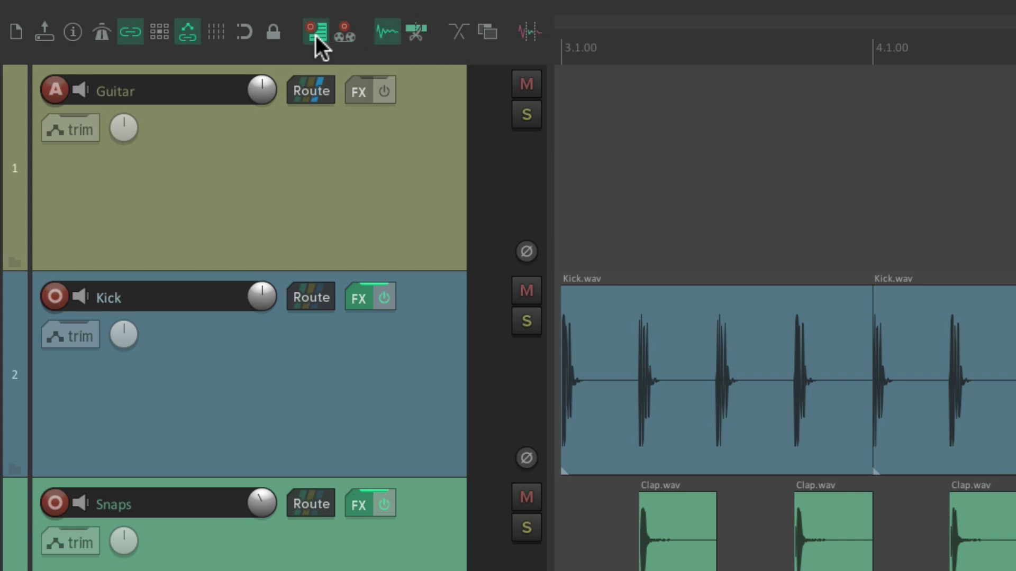